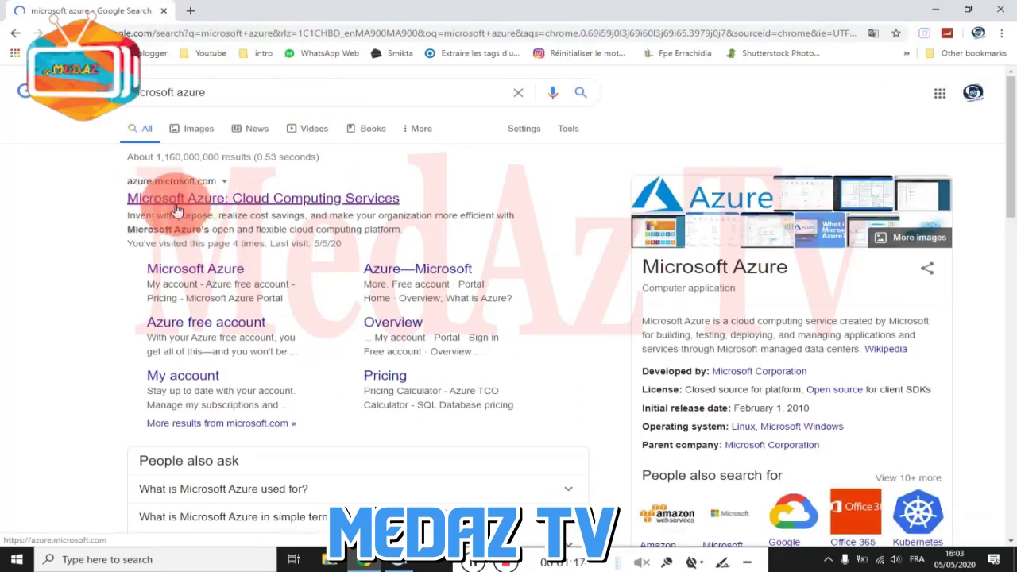
# Open the top Google result, 'Microsoft Azure: Cloud Computing Services'.
pyautogui.click(176, 204)
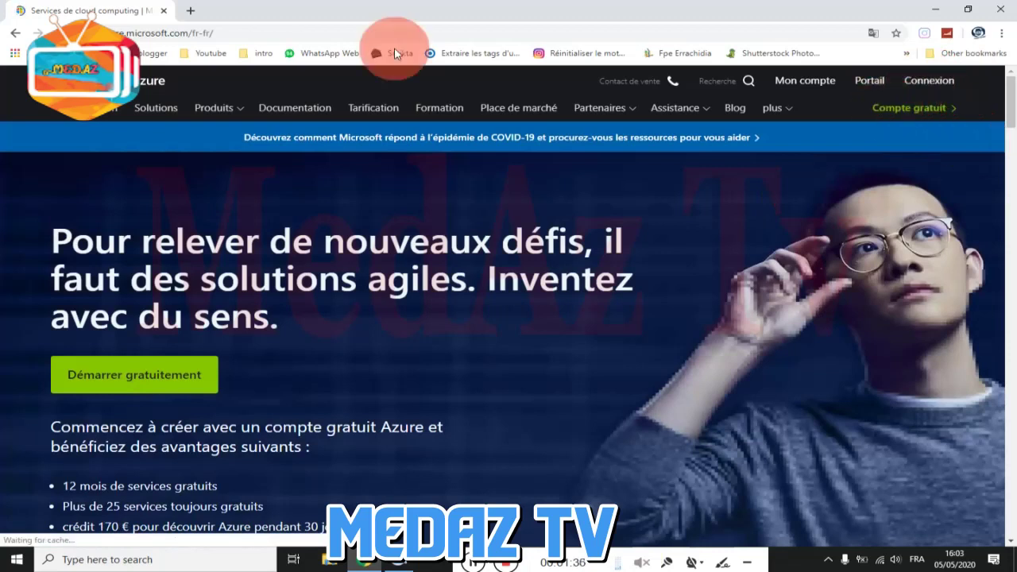
# Go from the Azure homepage to the Microsoft sign-in page via Connexion at the top right.
pyautogui.click(927, 81)
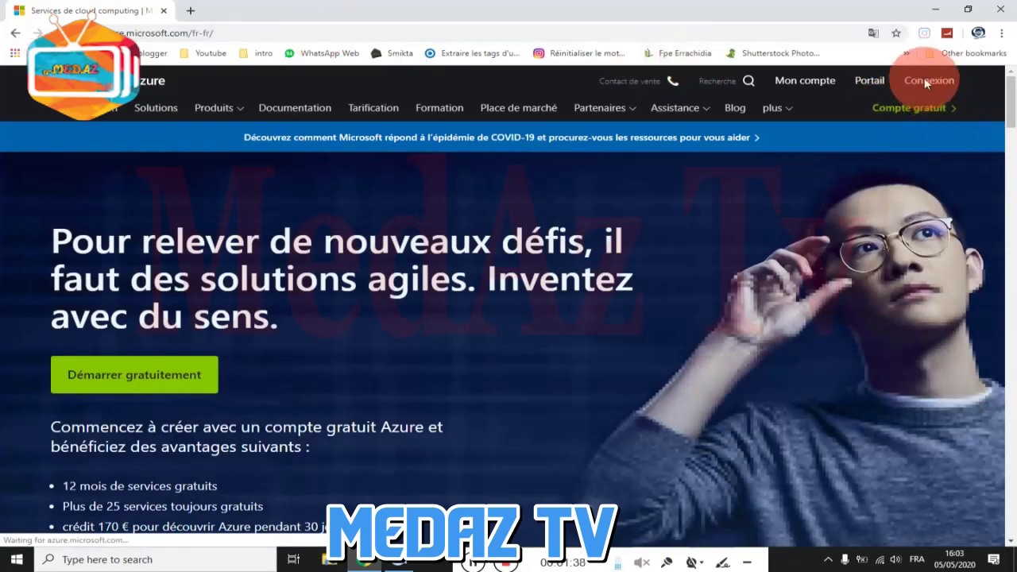
pyautogui.click(723, 565)
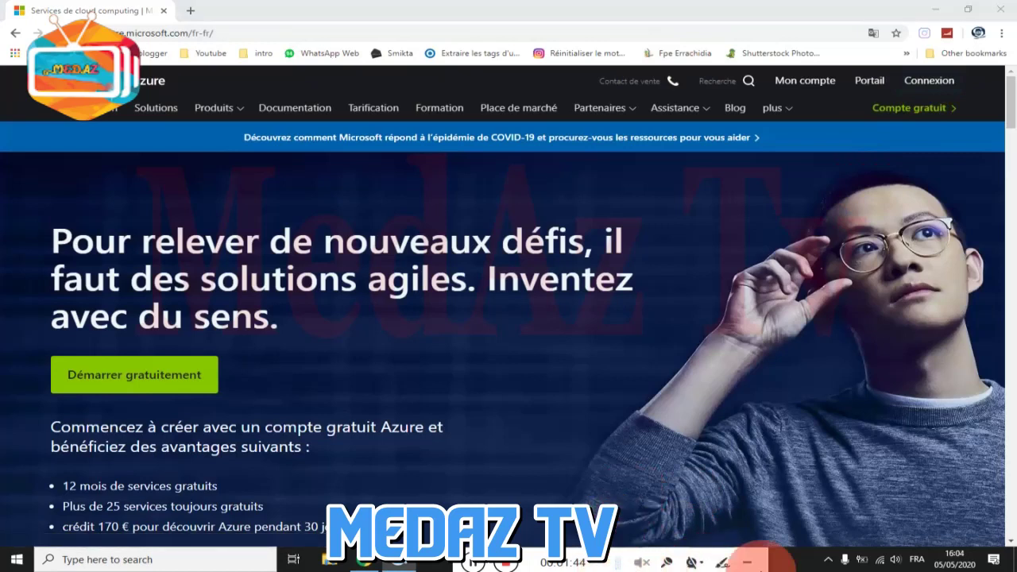
pyautogui.moveTo(765, 567); pyautogui.dragTo(761, 513)
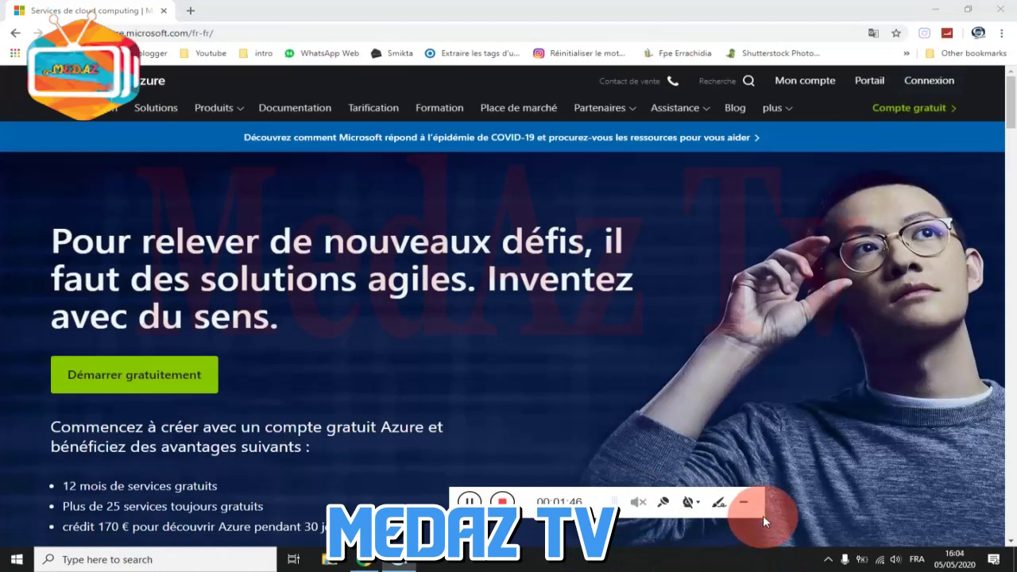
pyautogui.click(720, 508)
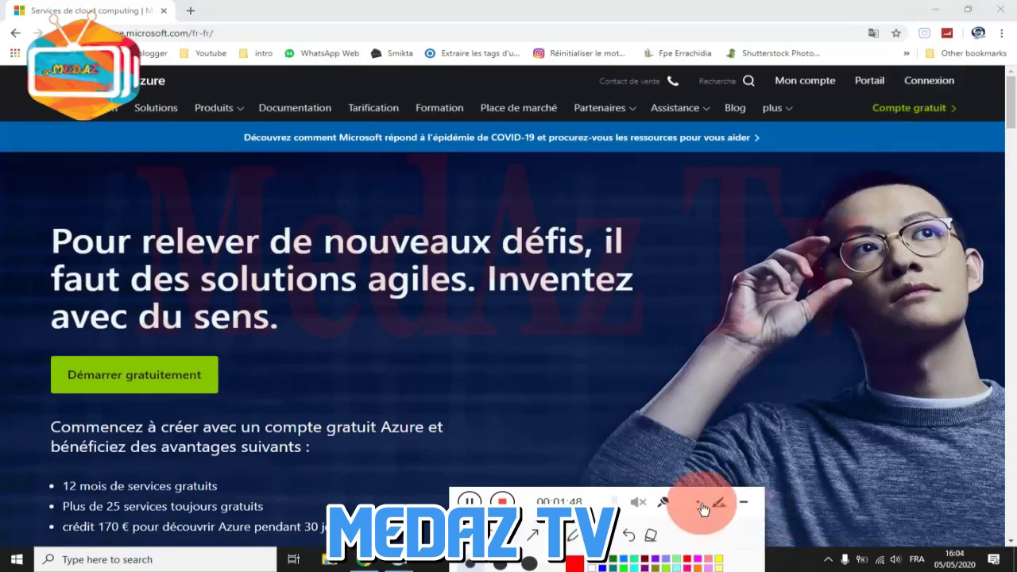
pyautogui.click(535, 537)
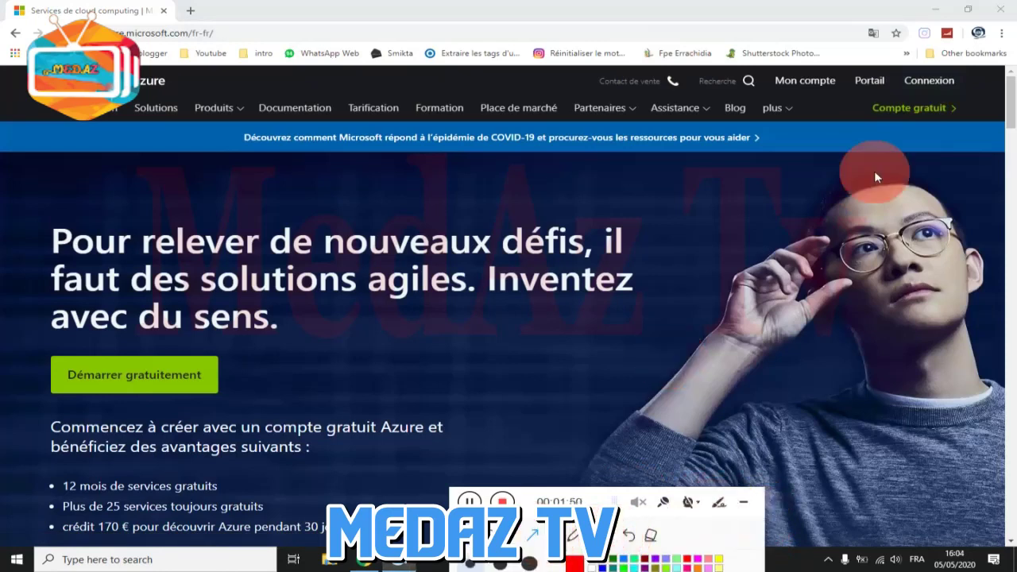
pyautogui.moveTo(905, 152); pyautogui.dragTo(919, 93)
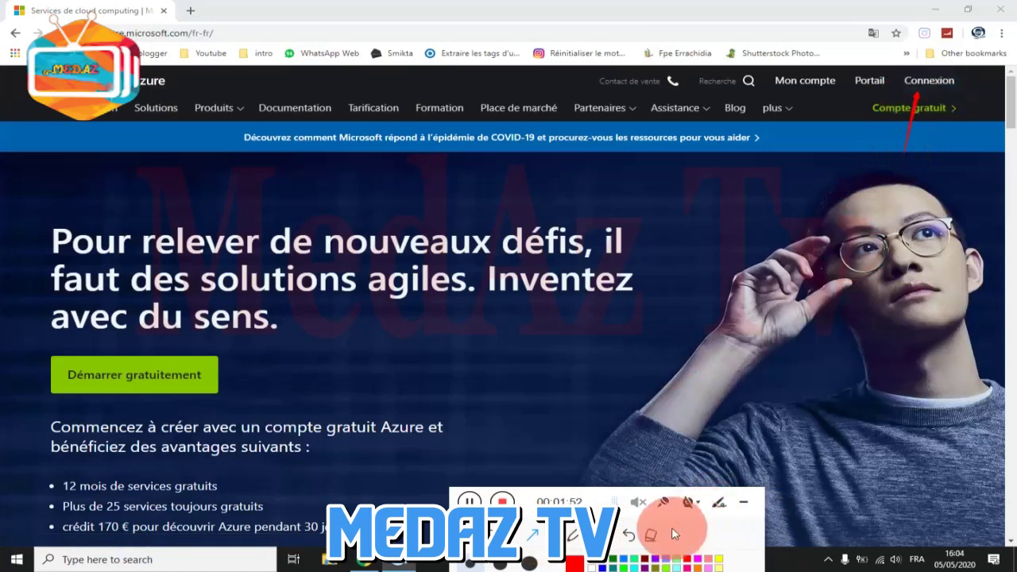
pyautogui.click(630, 533)
pyautogui.click(745, 508)
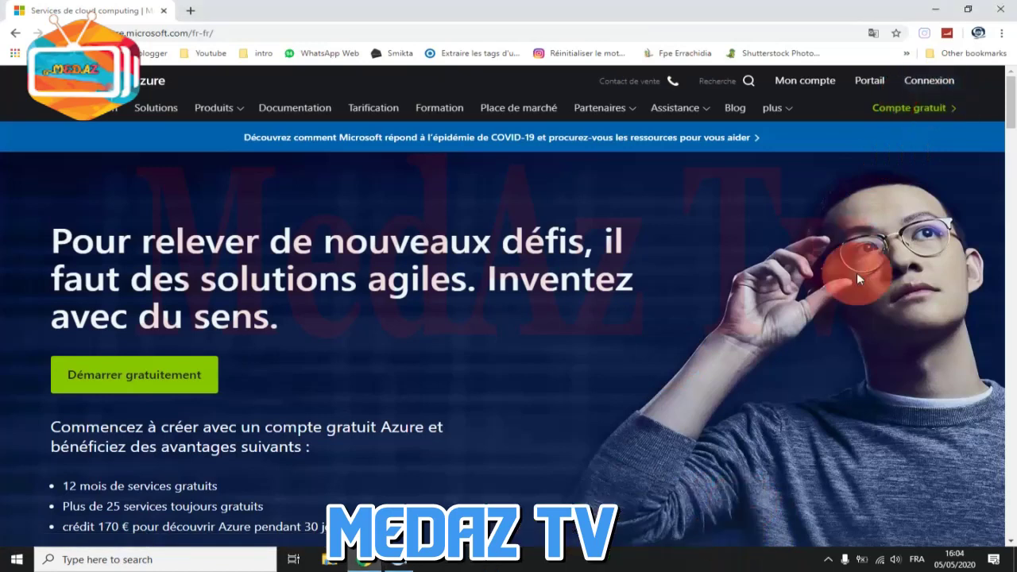
pyautogui.click(922, 86)
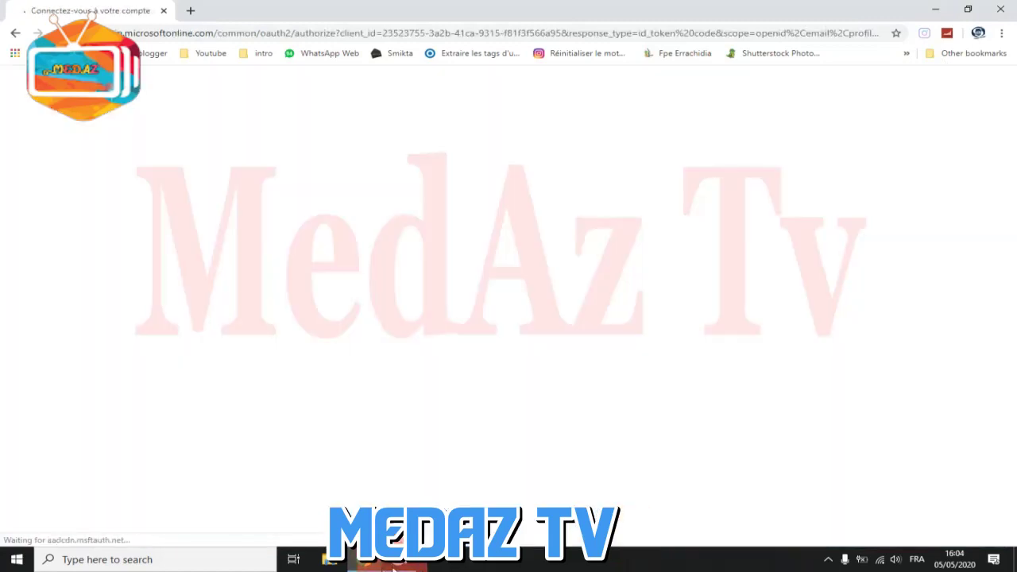
# Choose 'Utiliser un autre compte', then follow 'Créez-en un !' to create a new account.
pyautogui.click(393, 566)
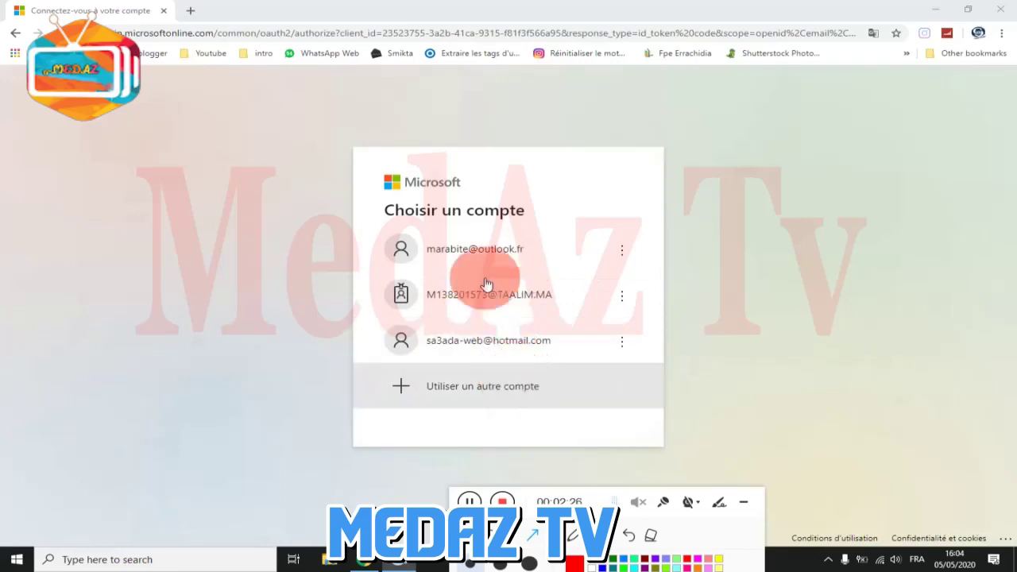
pyautogui.click(432, 389)
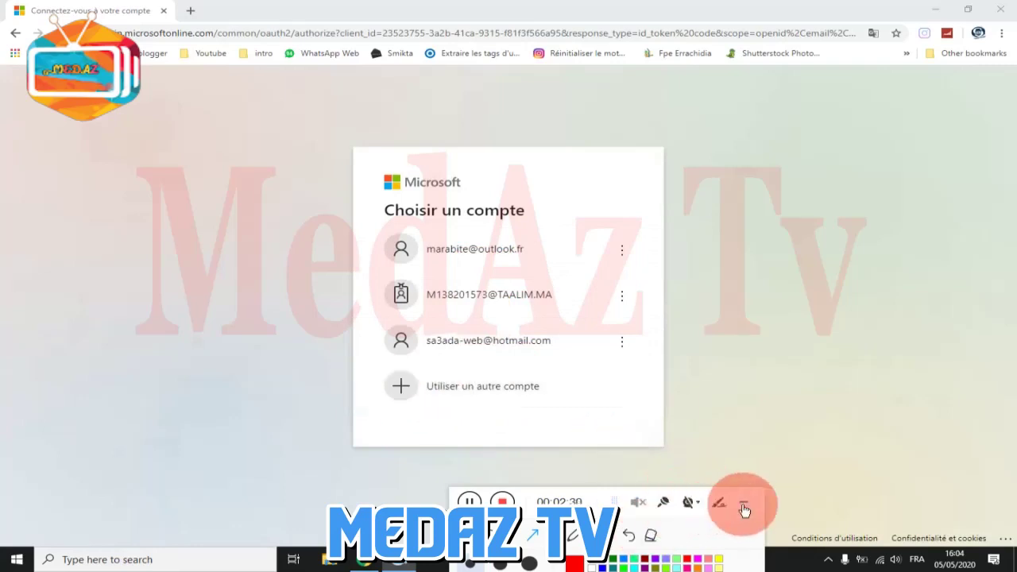
pyautogui.click(720, 502)
pyautogui.click(402, 387)
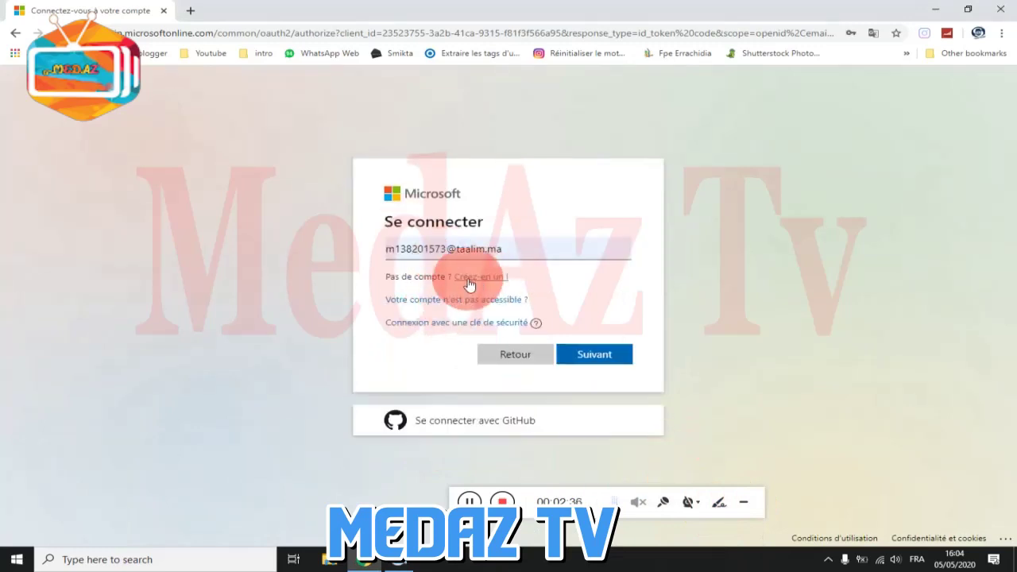
pyautogui.click(481, 280)
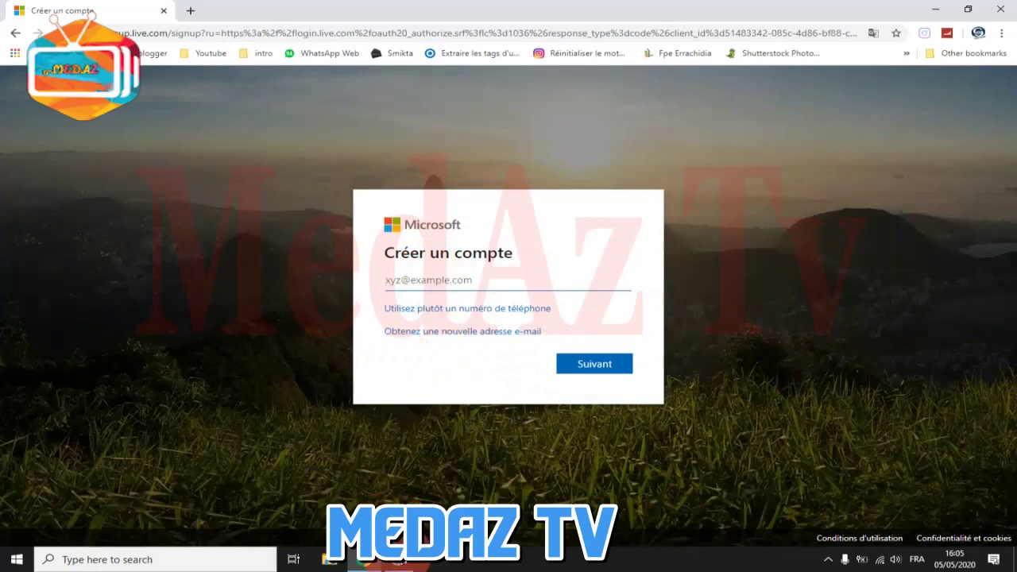
# Switch the sign-up form to getting a new e-mail address.
pyautogui.click(715, 513)
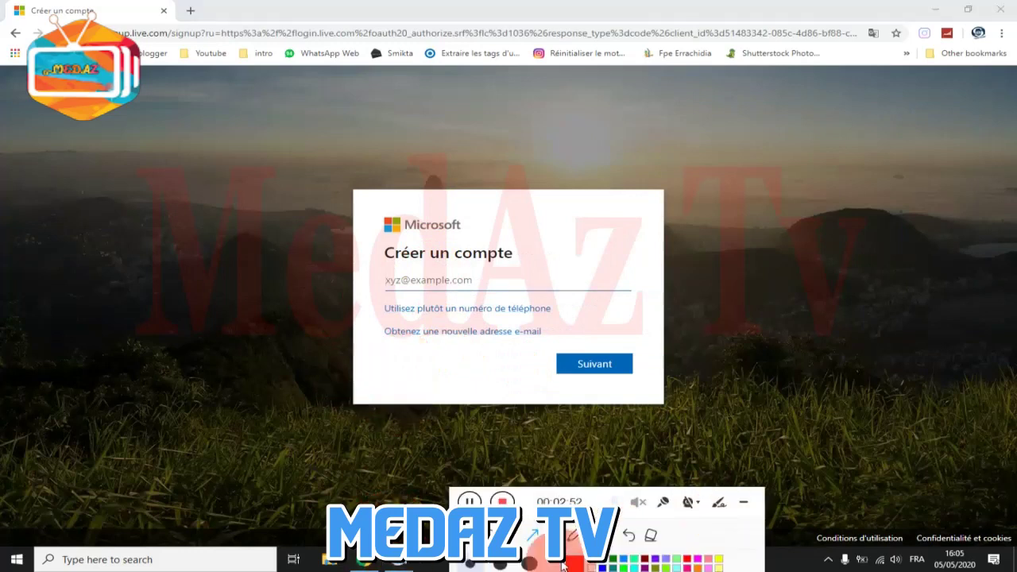
pyautogui.click(531, 546)
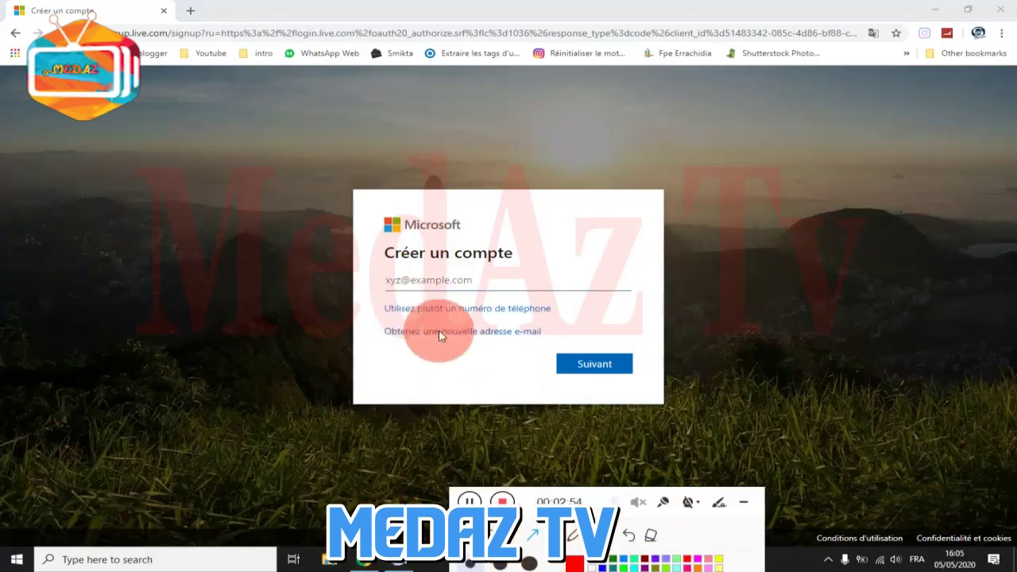
pyautogui.moveTo(447, 363); pyautogui.dragTo(443, 336)
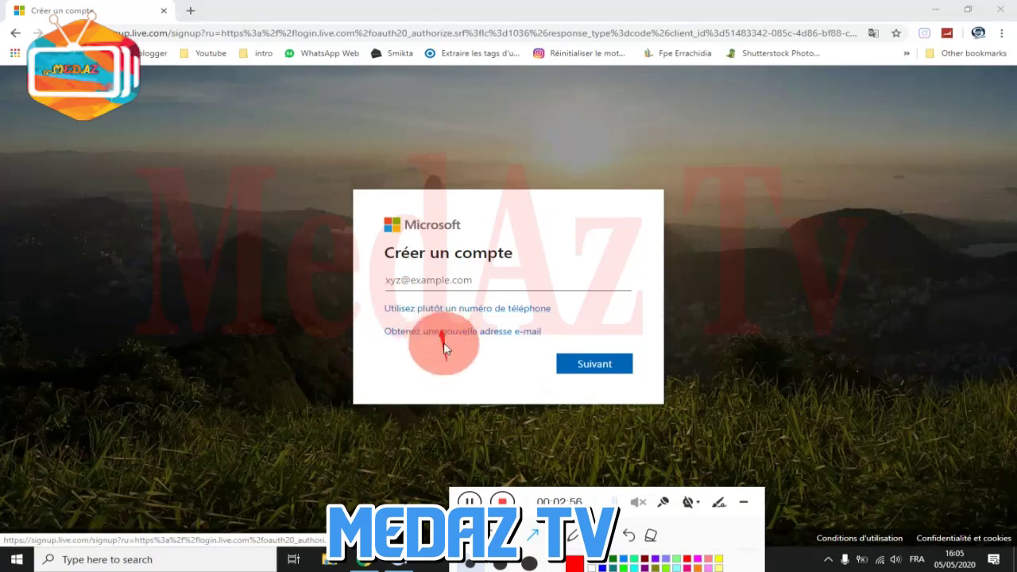
pyautogui.moveTo(613, 329); pyautogui.dragTo(548, 331)
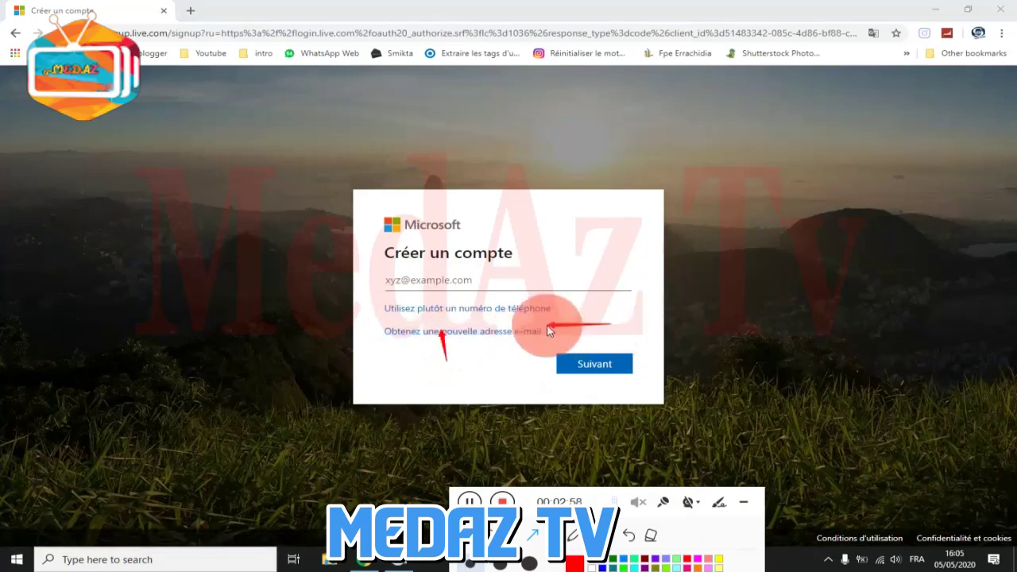
pyautogui.click(650, 535)
pyautogui.click(720, 511)
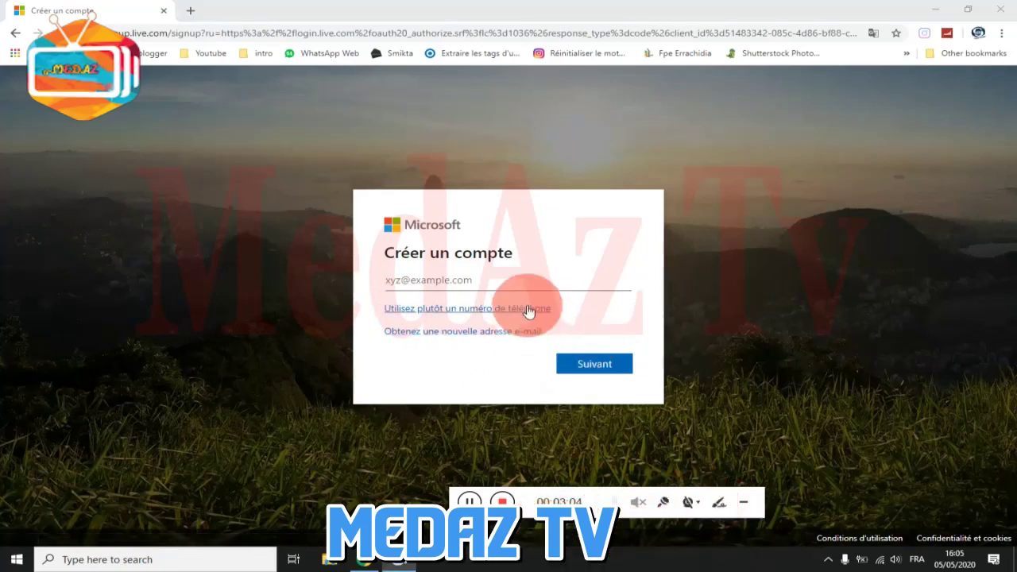
pyautogui.click(504, 332)
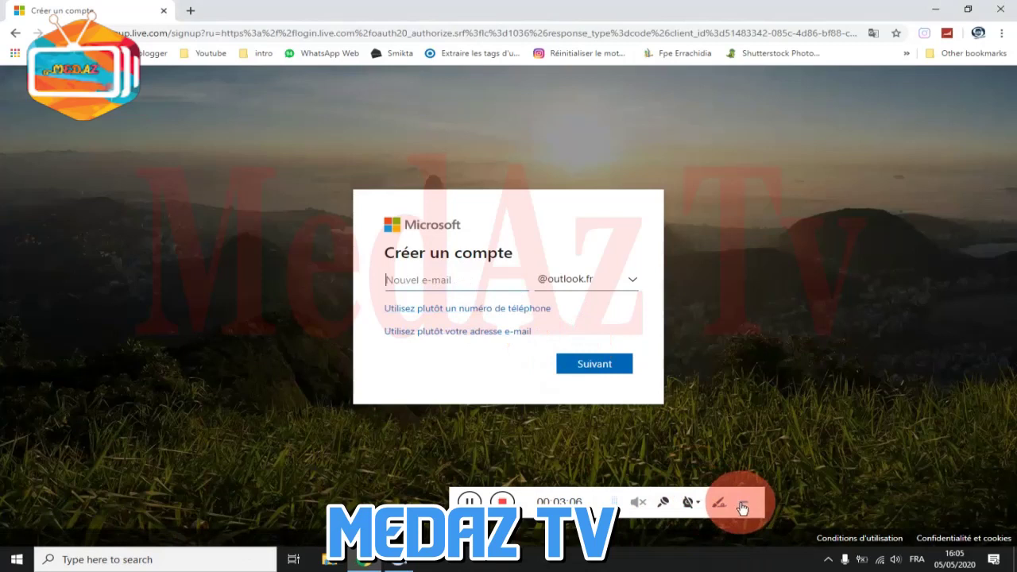
# Set the new address domain to hotmail.com and enter the username.
pyautogui.click(743, 508)
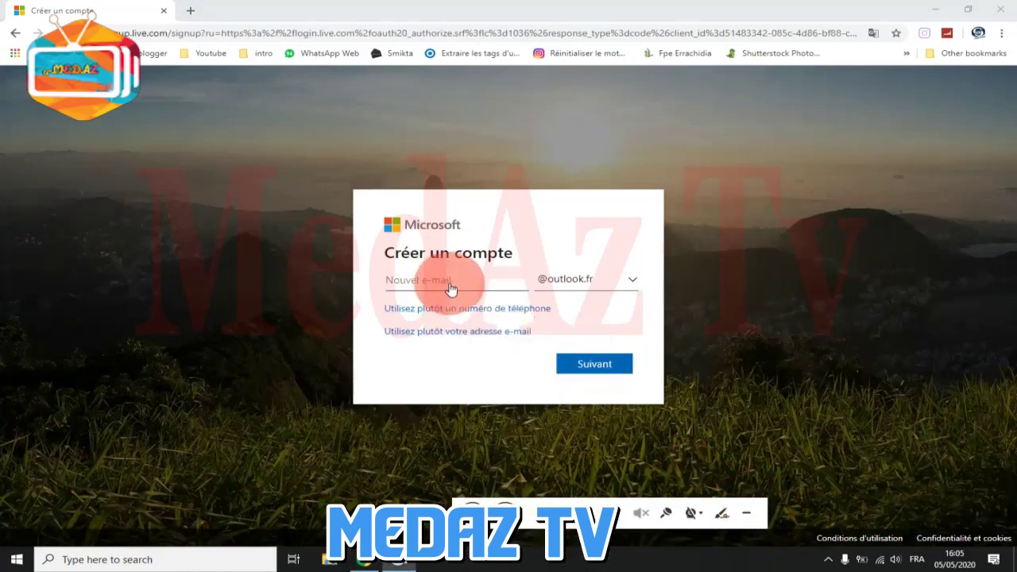
pyautogui.click(550, 285)
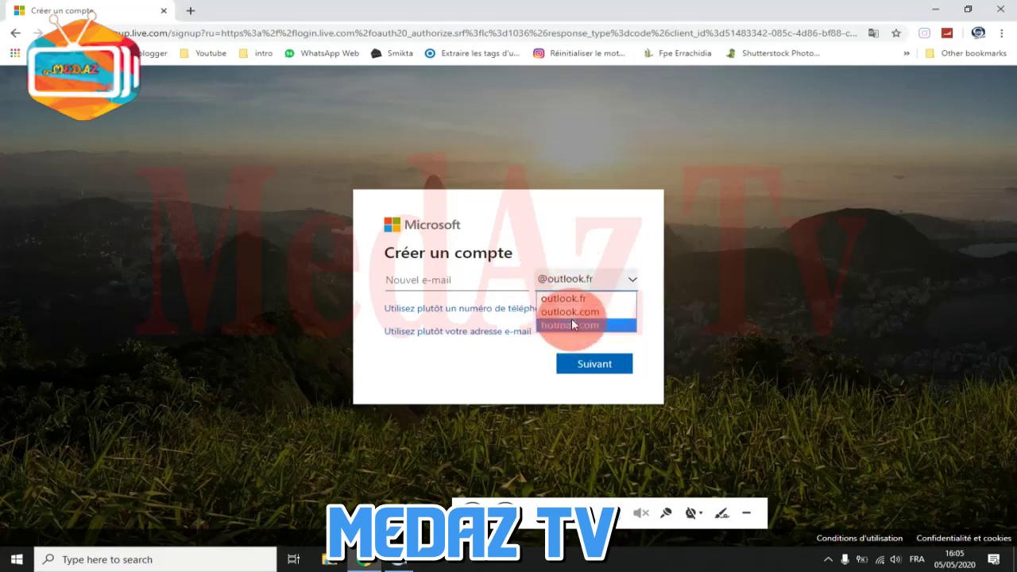
pyautogui.click(572, 324)
pyautogui.click(474, 278)
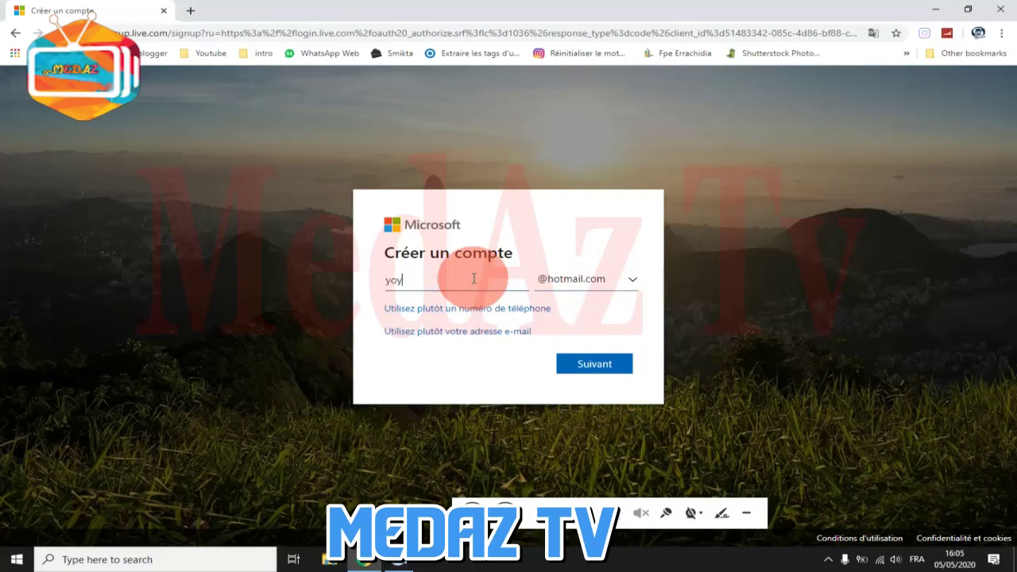
# Submit the address, then shorten the taken username and resubmit an available one.
pyautogui.click(574, 364)
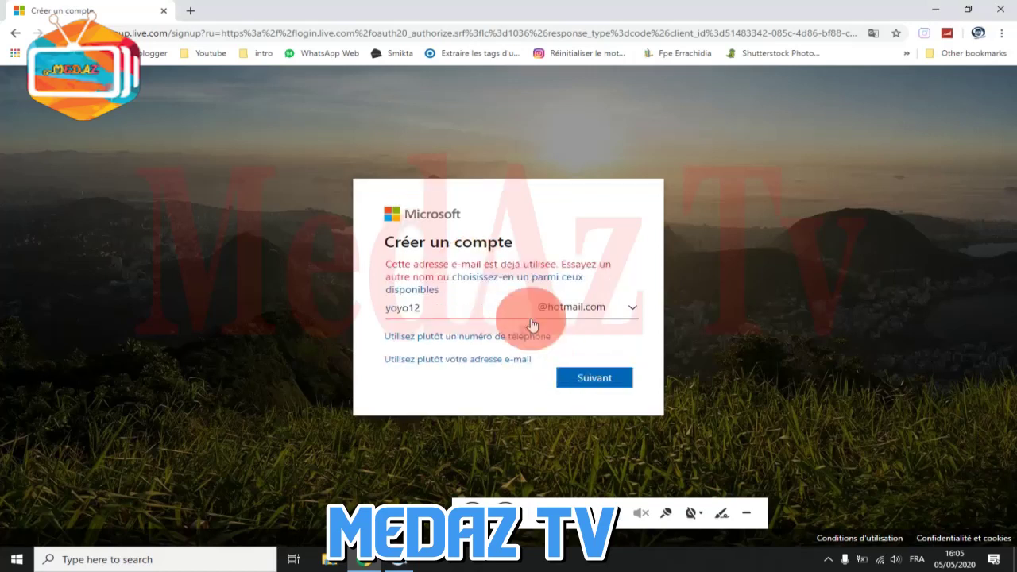
pyautogui.click(500, 280)
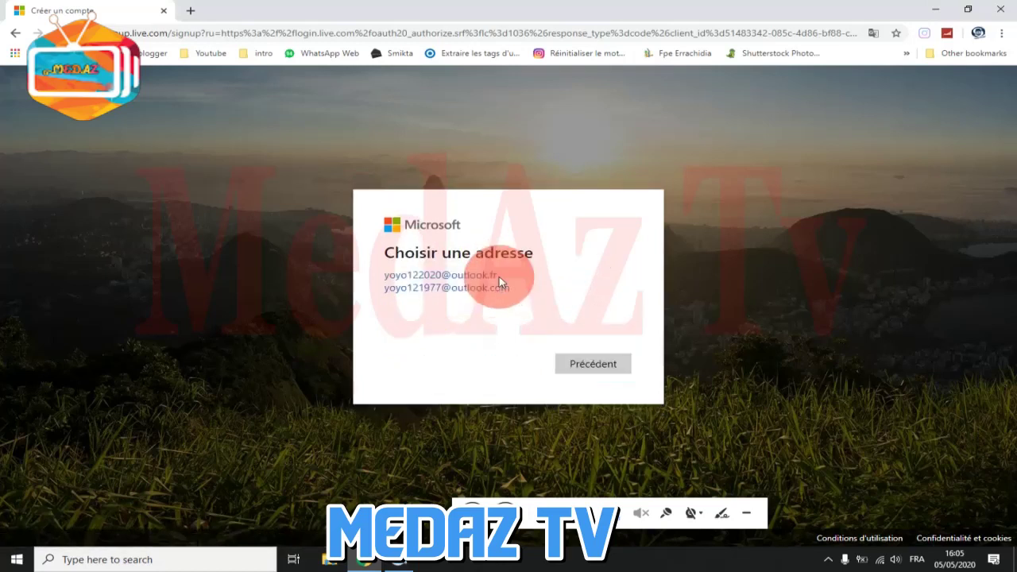
pyautogui.click(569, 365)
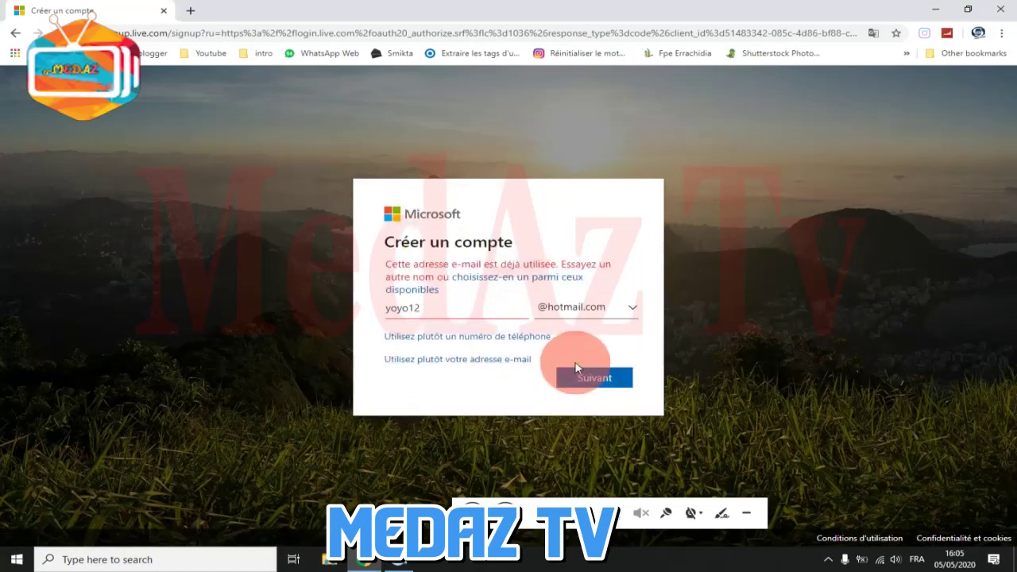
pyautogui.click(437, 314)
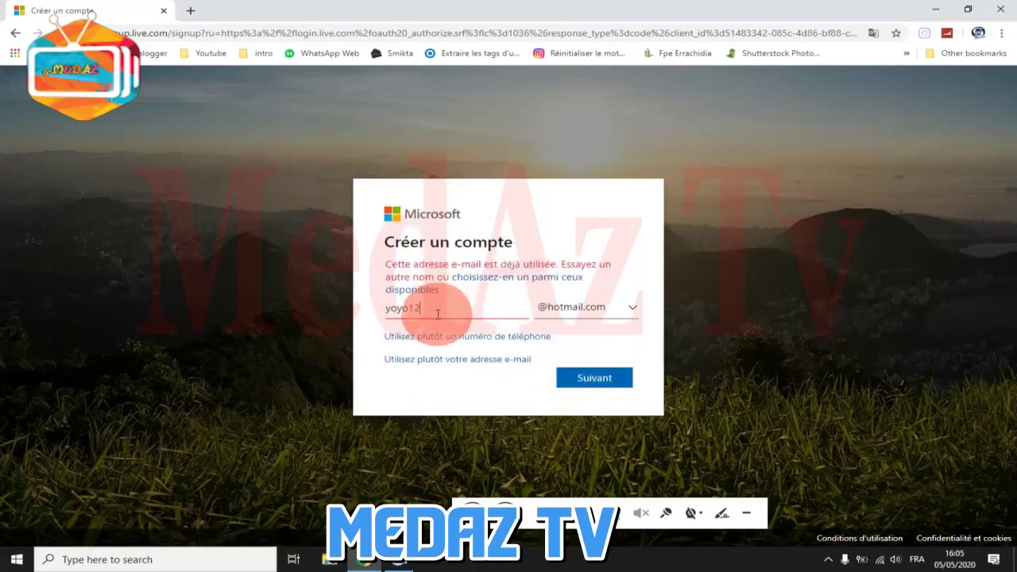
pyautogui.press('BackSpace')
pyautogui.press('BackSpace')
pyautogui.press('BackSpace')
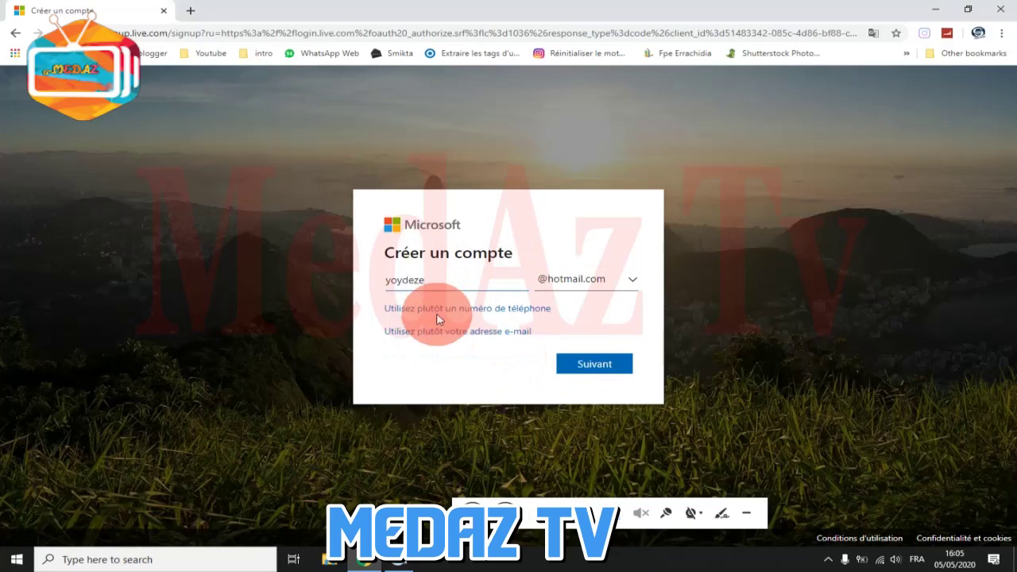
pyautogui.click(624, 371)
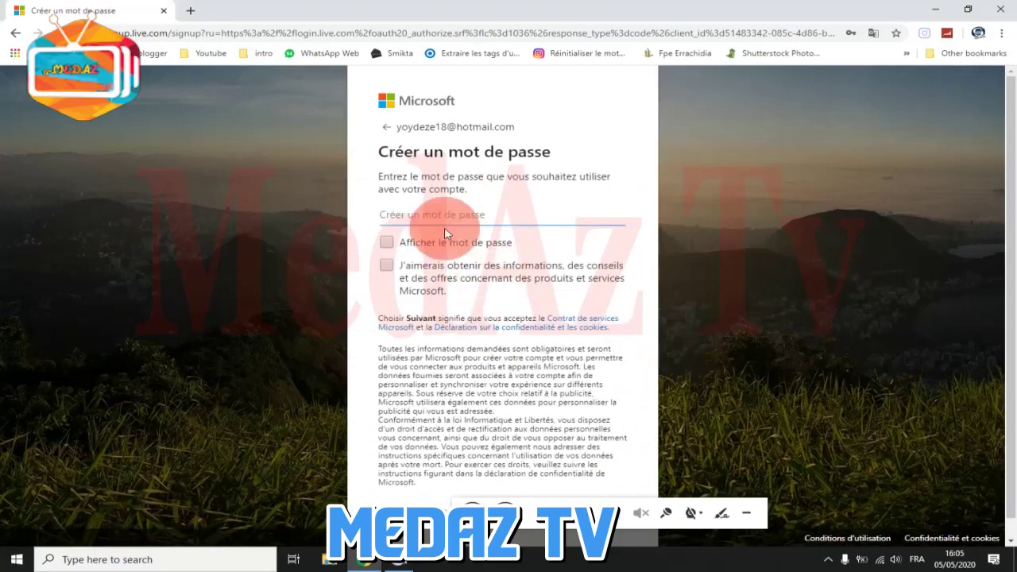
# Enter the account password and submit it to reach the character verification.
pyautogui.click(441, 218)
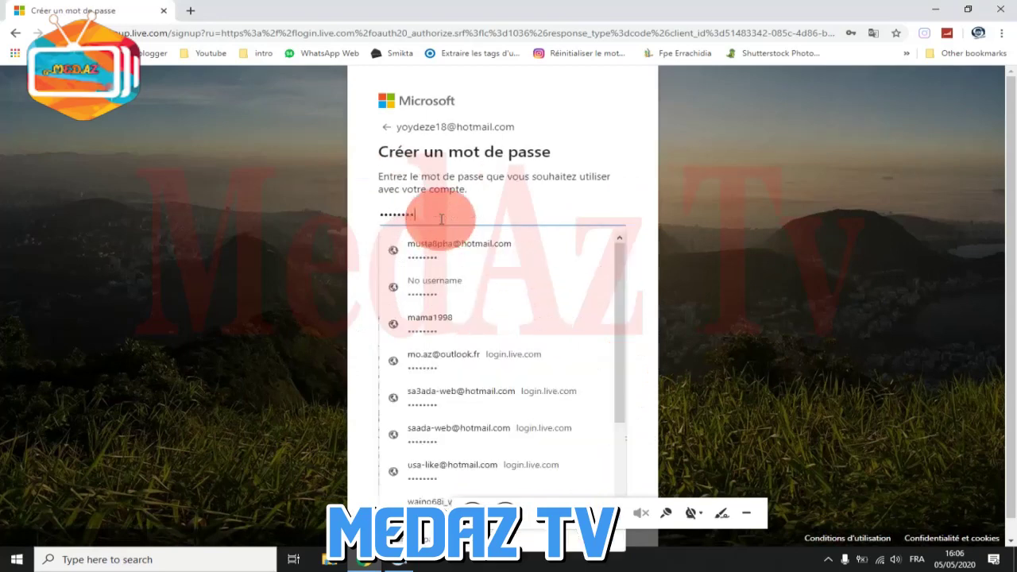
pyautogui.click(441, 219)
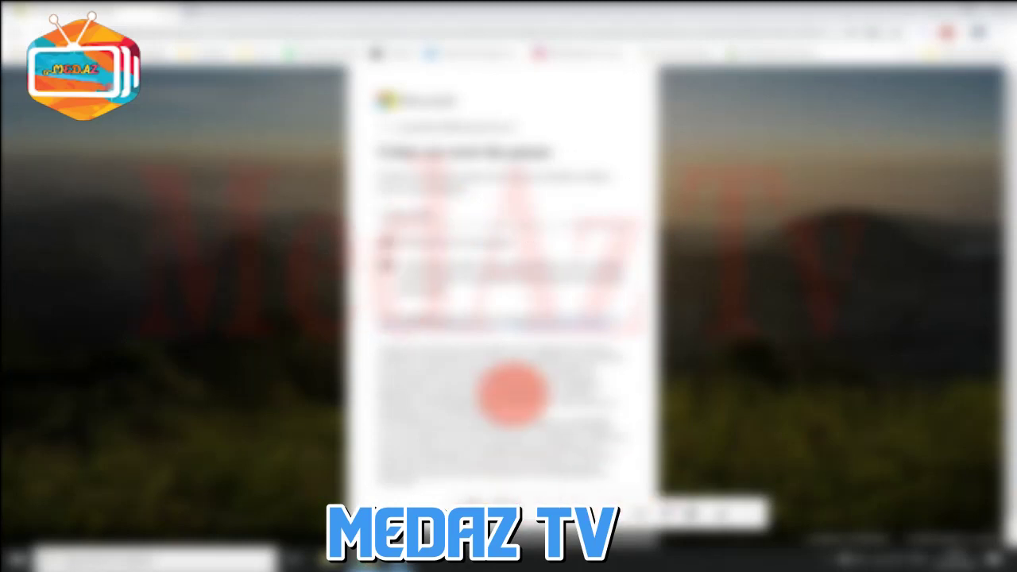
pyautogui.scroll(-1, 620, 366)
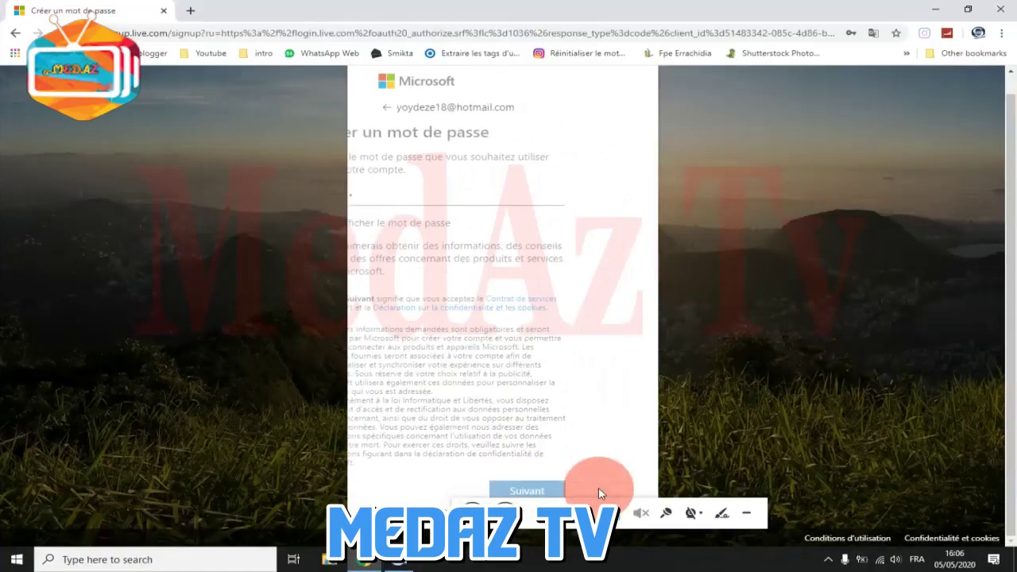
pyautogui.click(599, 487)
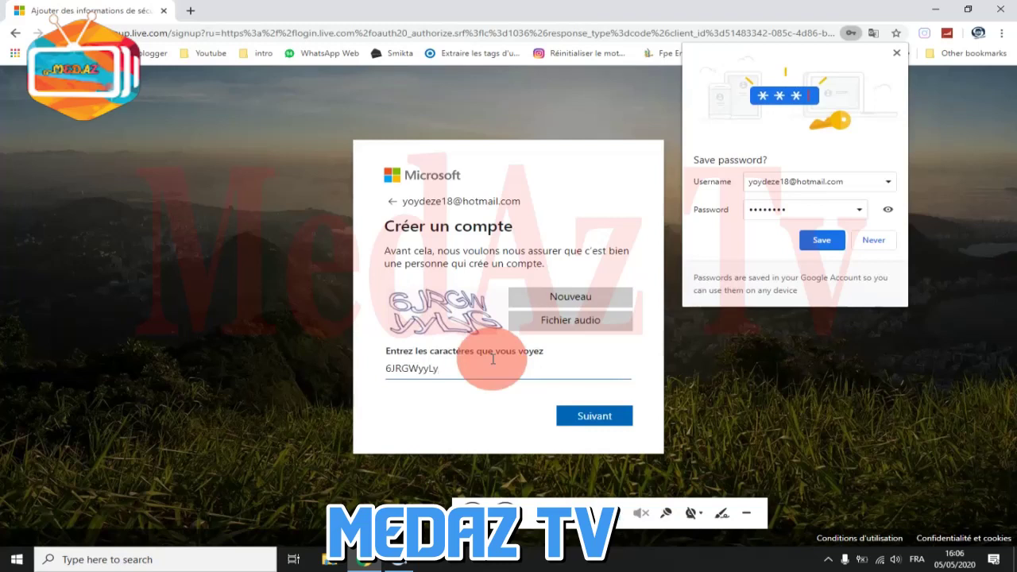
# Submit the captcha characters and dismiss Chrome's save-password offer.
pyautogui.click(573, 419)
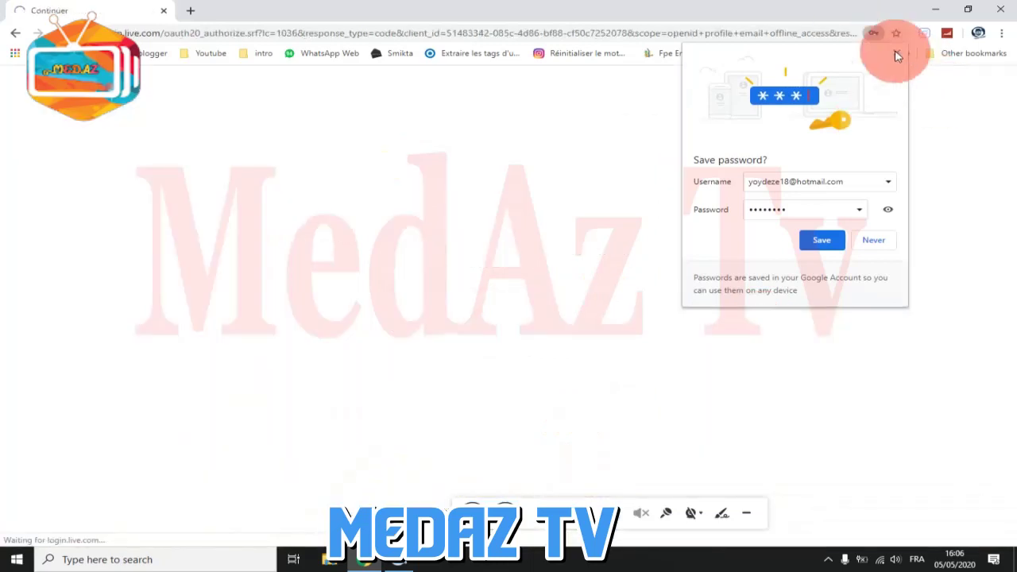
pyautogui.click(897, 55)
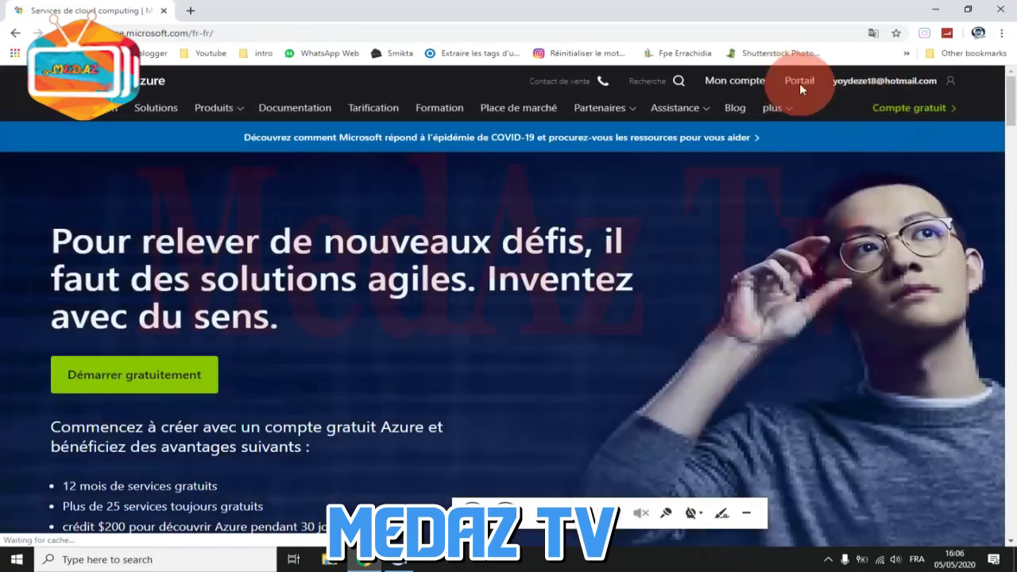
# Go from the signed-in Azure homepage to portal.azure.com through the Portail link.
pyautogui.click(722, 513)
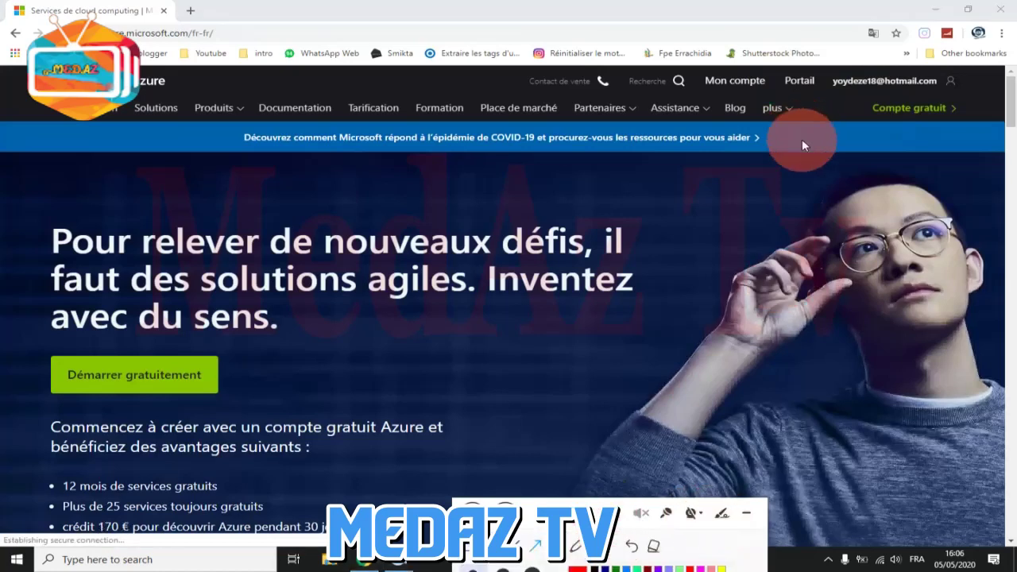
pyautogui.moveTo(802, 139); pyautogui.dragTo(799, 95)
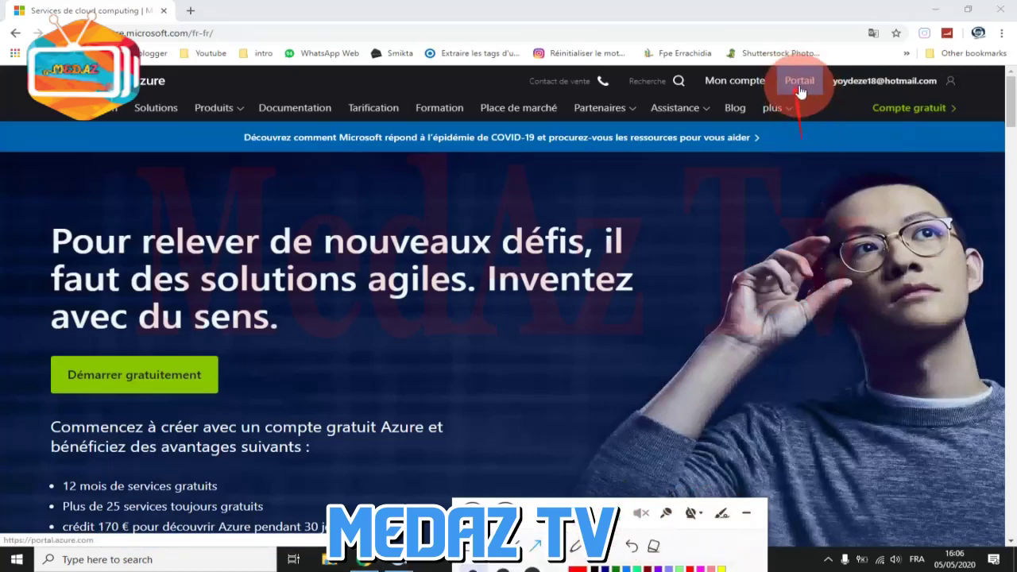
pyautogui.click(634, 547)
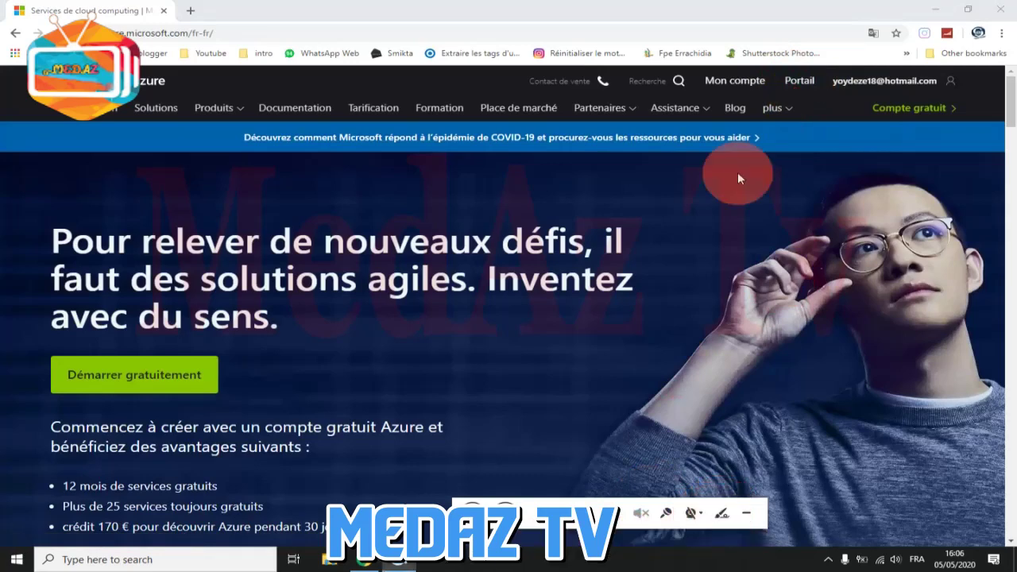
pyautogui.click(799, 80)
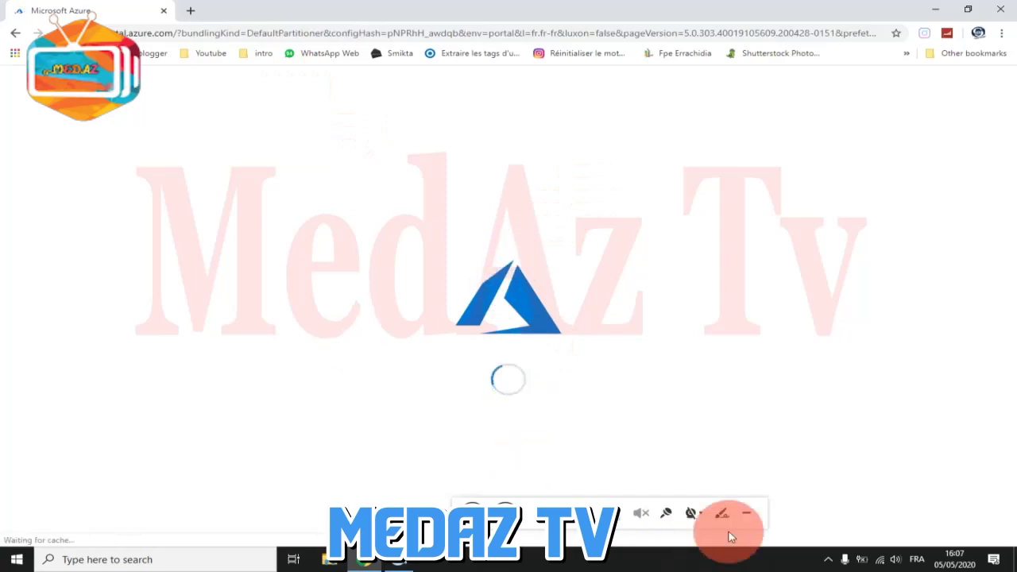
# Skip the portal welcome tour with 'Peut-être plus tard'.
pyautogui.click(745, 513)
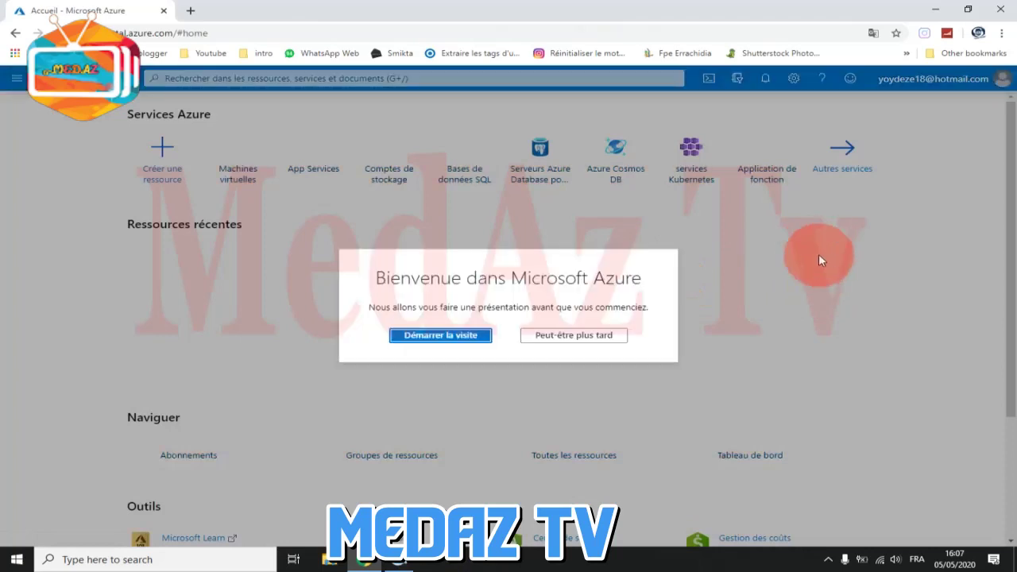
pyautogui.click(602, 336)
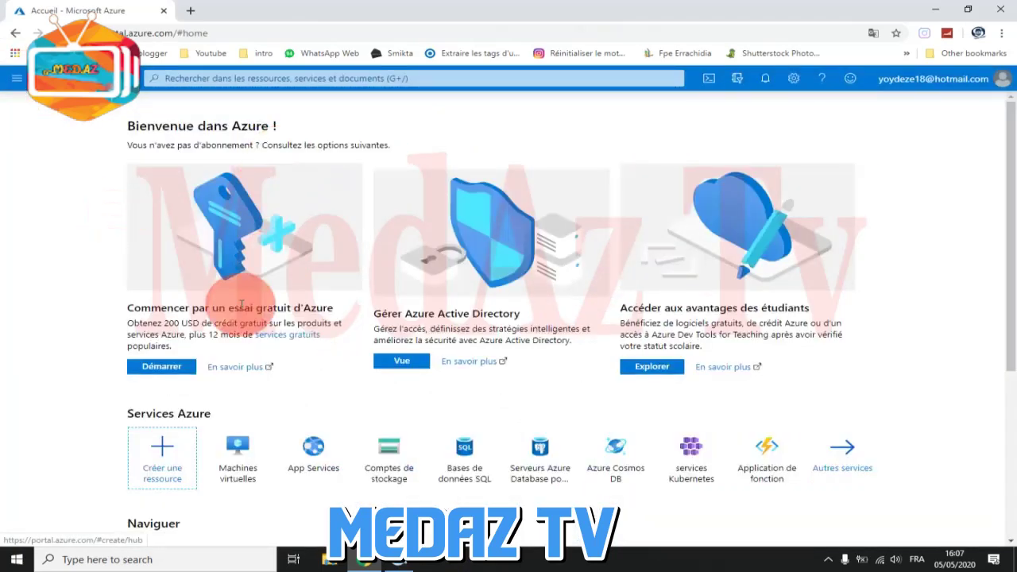
pyautogui.click(680, 511)
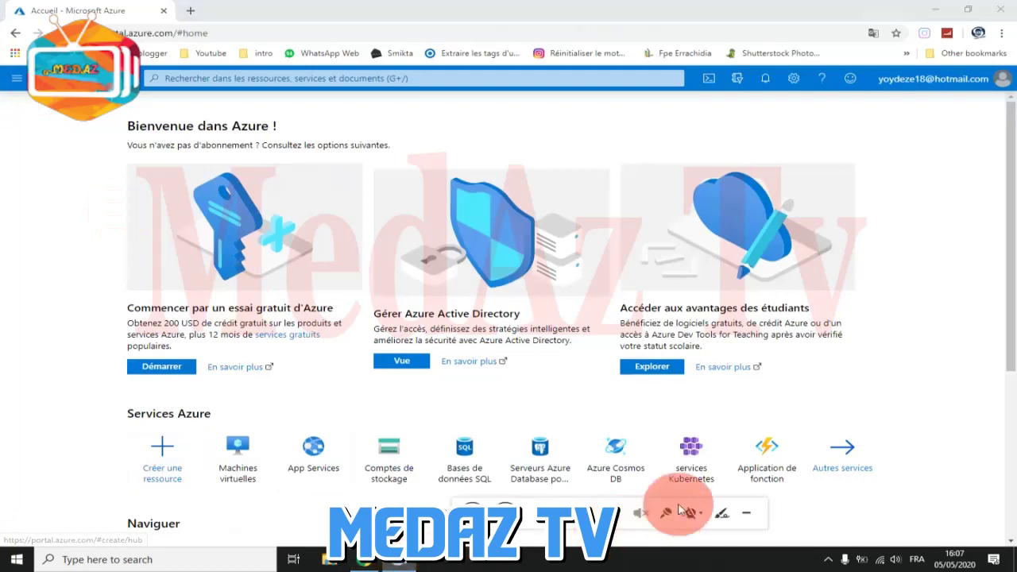
pyautogui.click(720, 513)
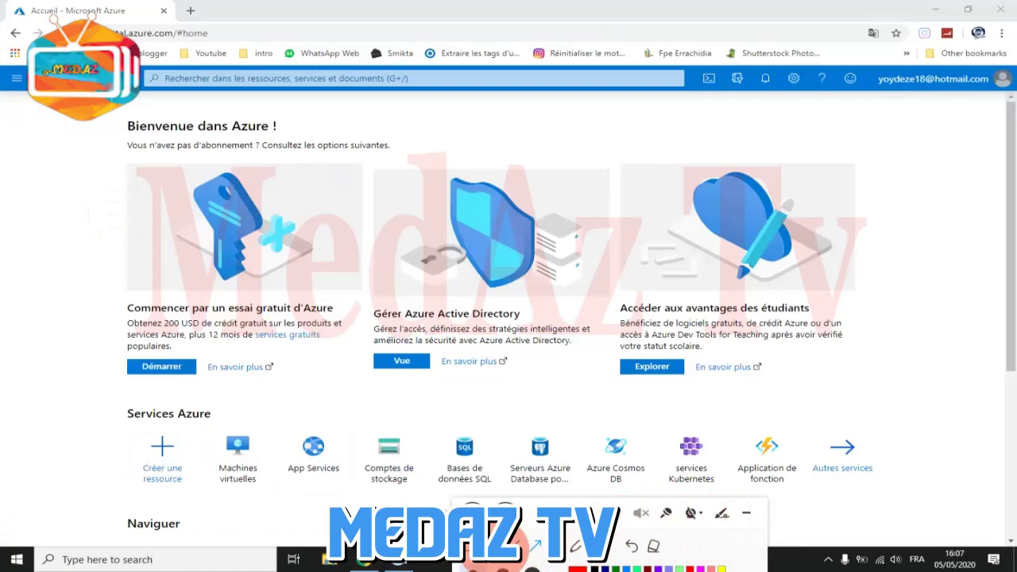
pyautogui.click(575, 545)
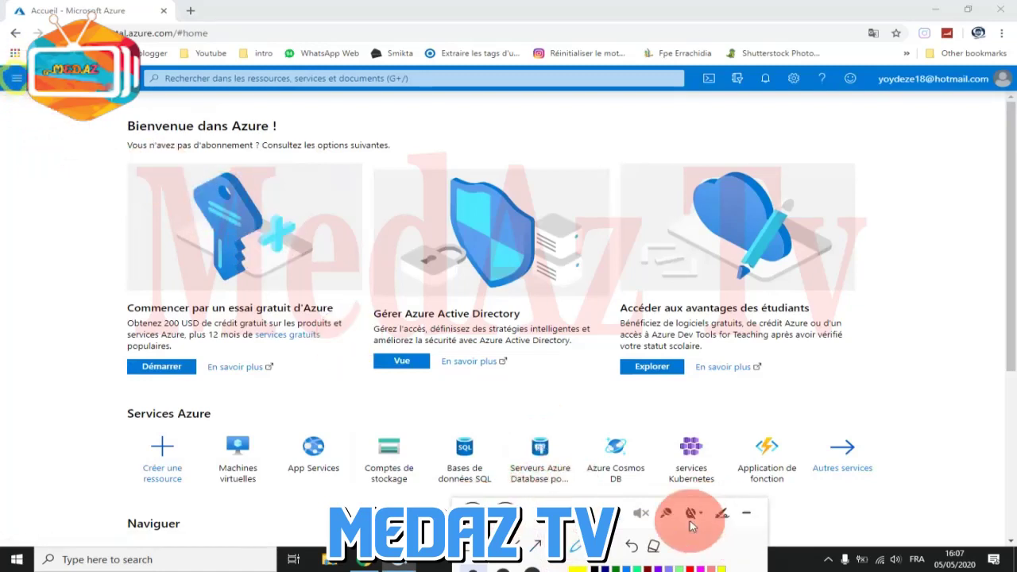
# Expand the portal's left navigation to list the Azure services.
pyautogui.click(746, 512)
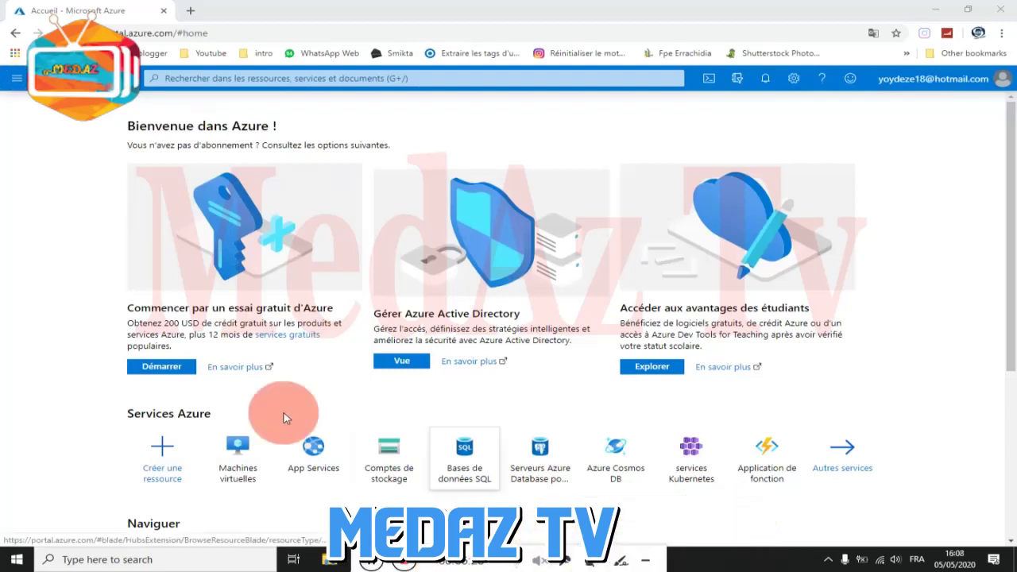
pyautogui.click(20, 84)
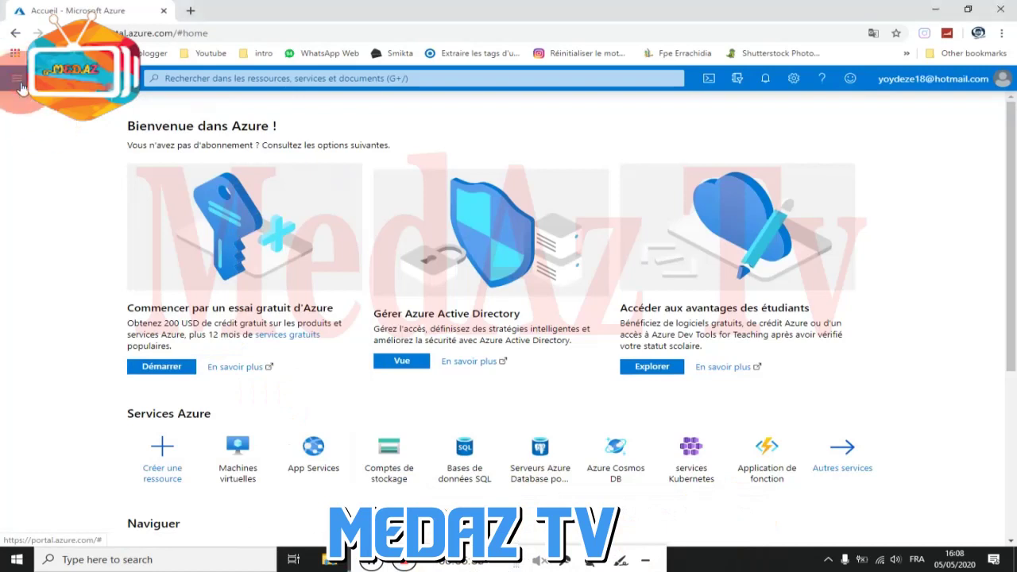
pyautogui.click(21, 85)
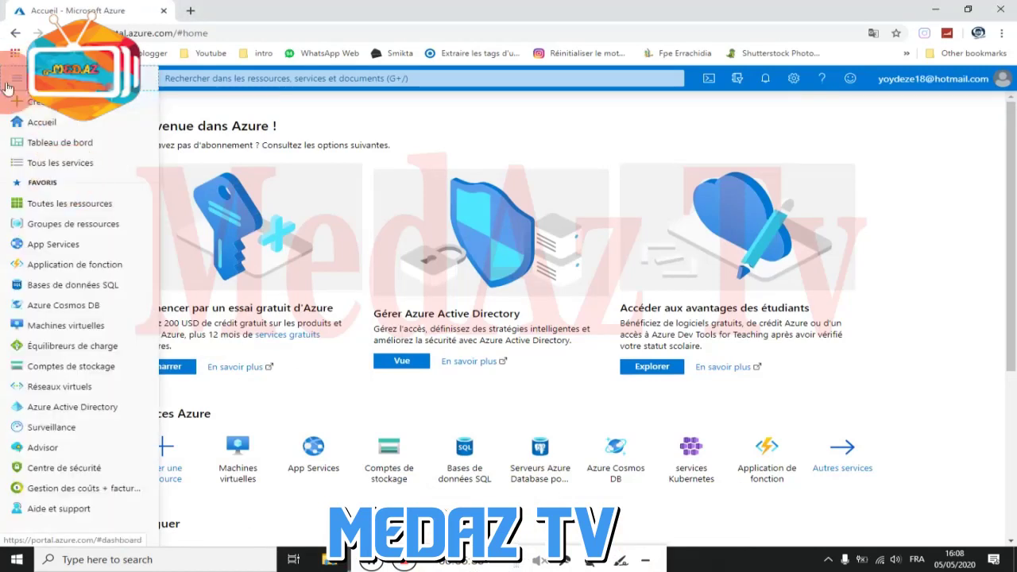
# Choose 'Créer une ressource' to show the Nouveau Marketplace page.
pyautogui.click(59, 107)
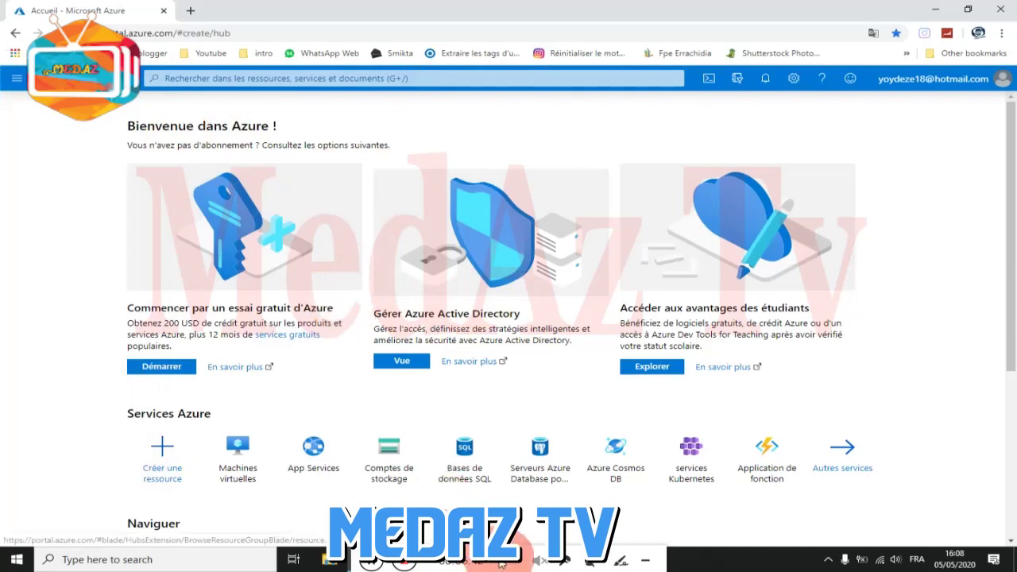
pyautogui.click(684, 561)
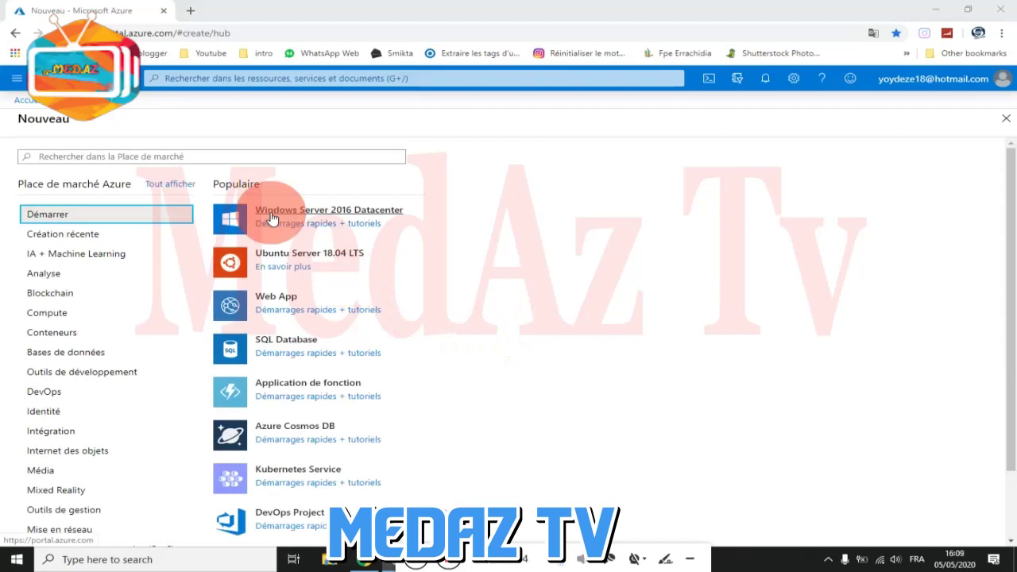
# Search the Marketplace for 'windows 10' and open the Microsoft Windows 10 offer.
pyautogui.click(146, 155)
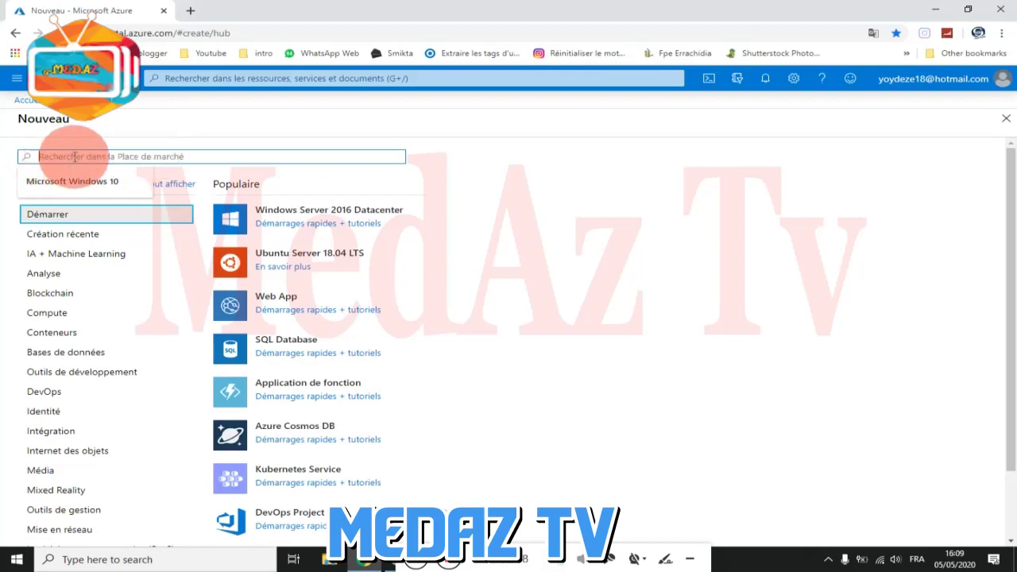
pyautogui.write('micros')
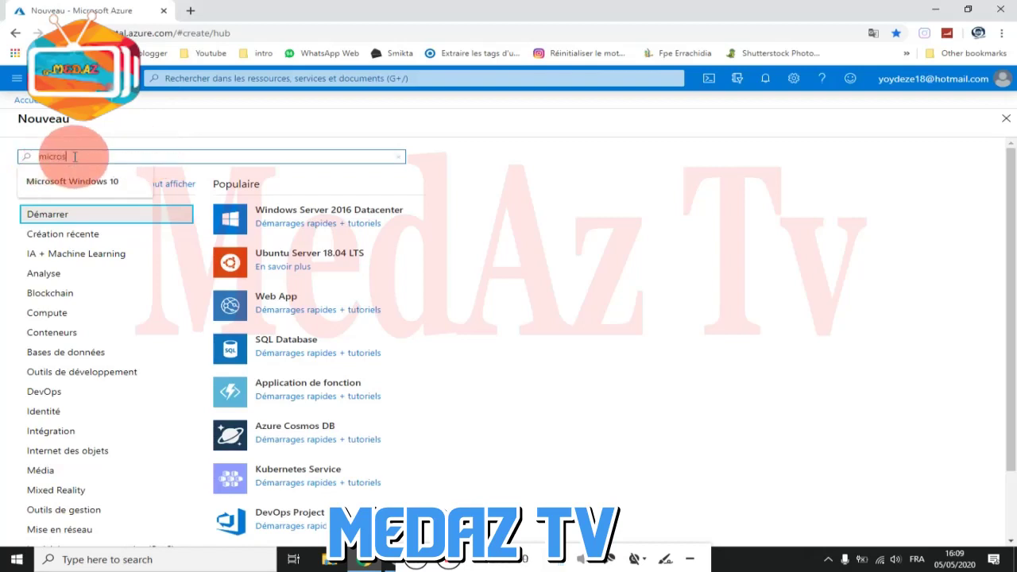
pyautogui.write('oft')
pyautogui.doubleClick(74, 157)
pyautogui.write('w')
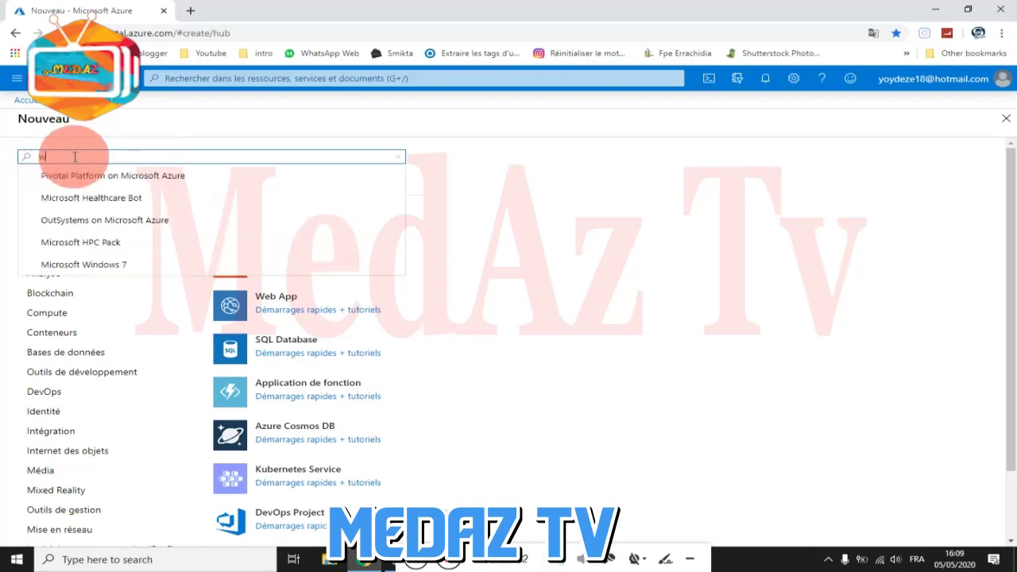
pyautogui.write('indows 10')
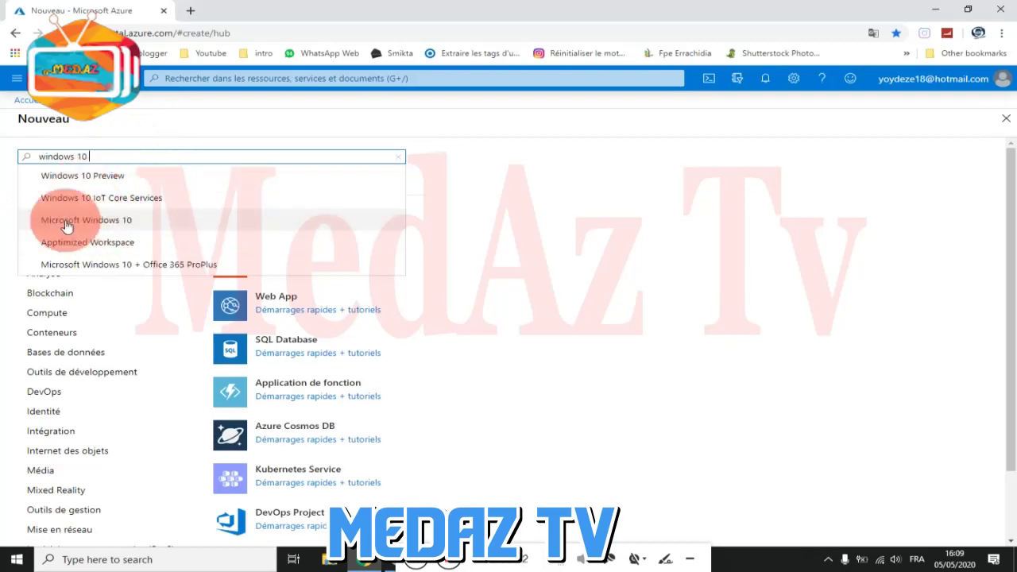
pyautogui.click(102, 225)
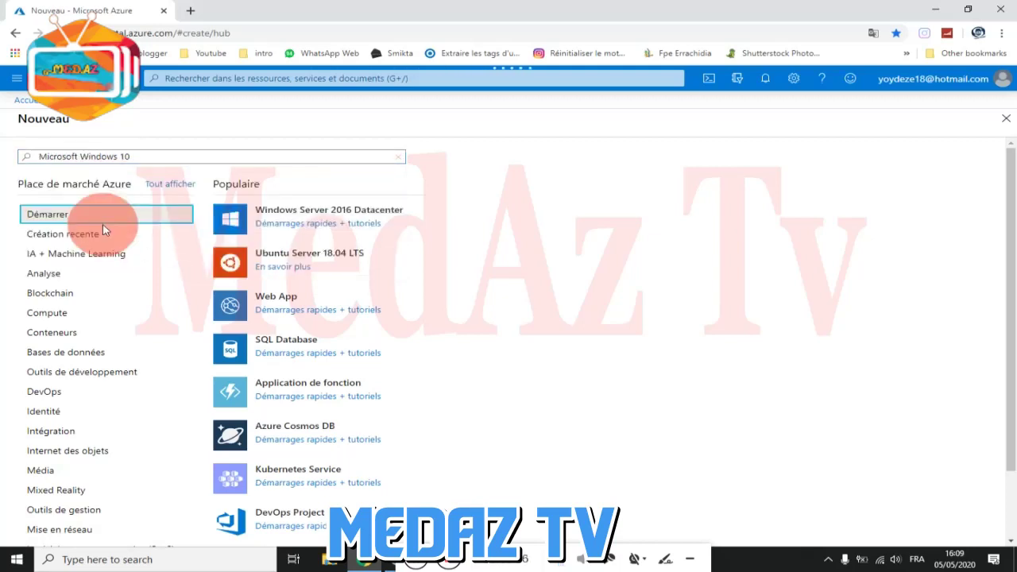
pyautogui.click(166, 161)
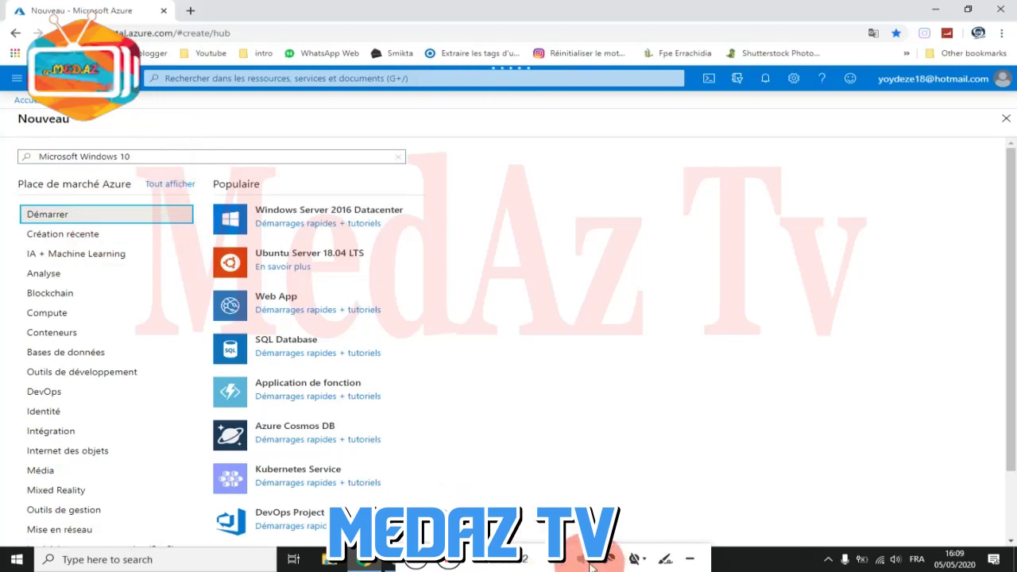
pyautogui.click(475, 566)
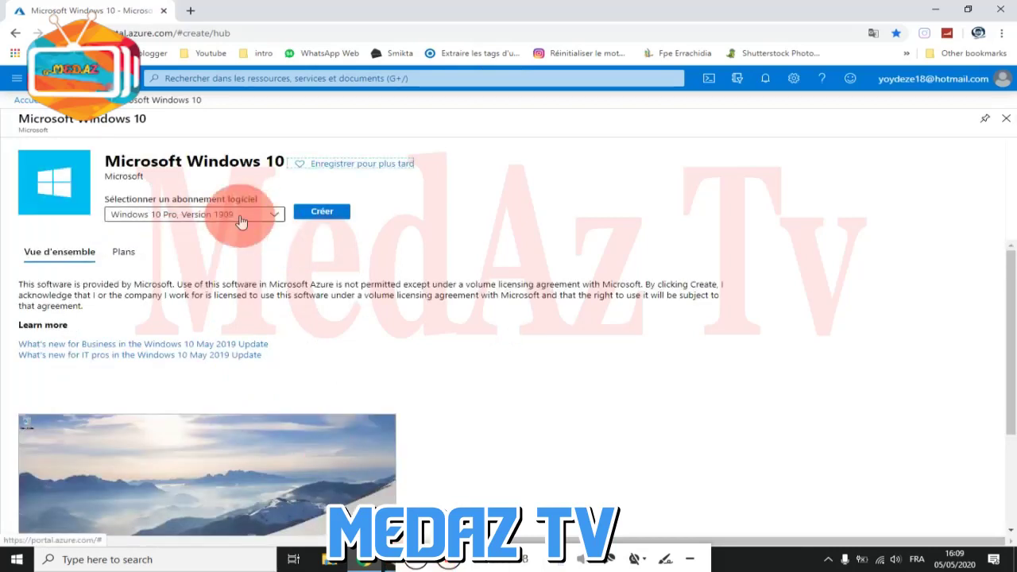
# Choose Créer on the Windows 10 offer, then Démarrer gratuitement to start a free account.
pyautogui.click(303, 211)
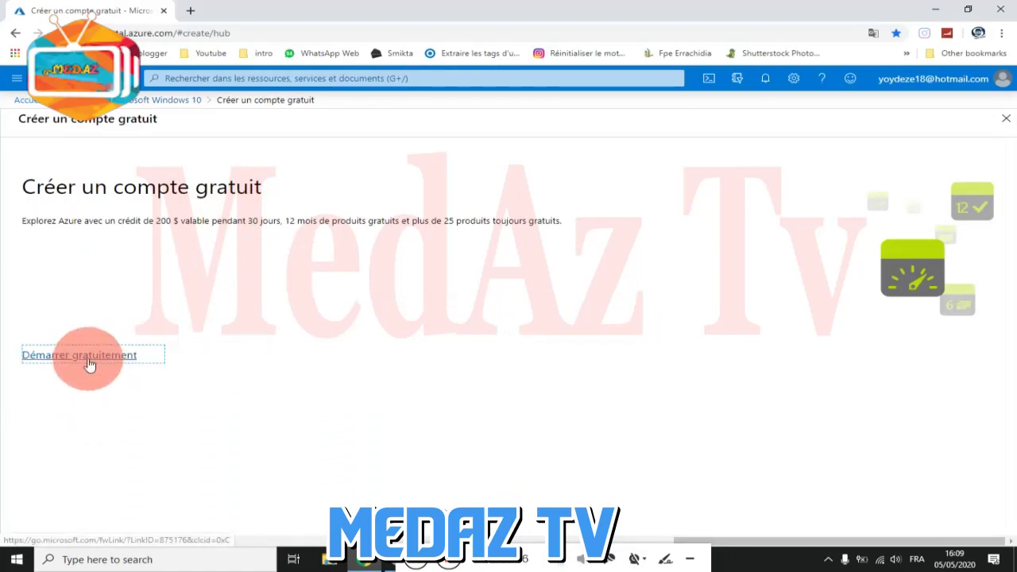
pyautogui.click(89, 363)
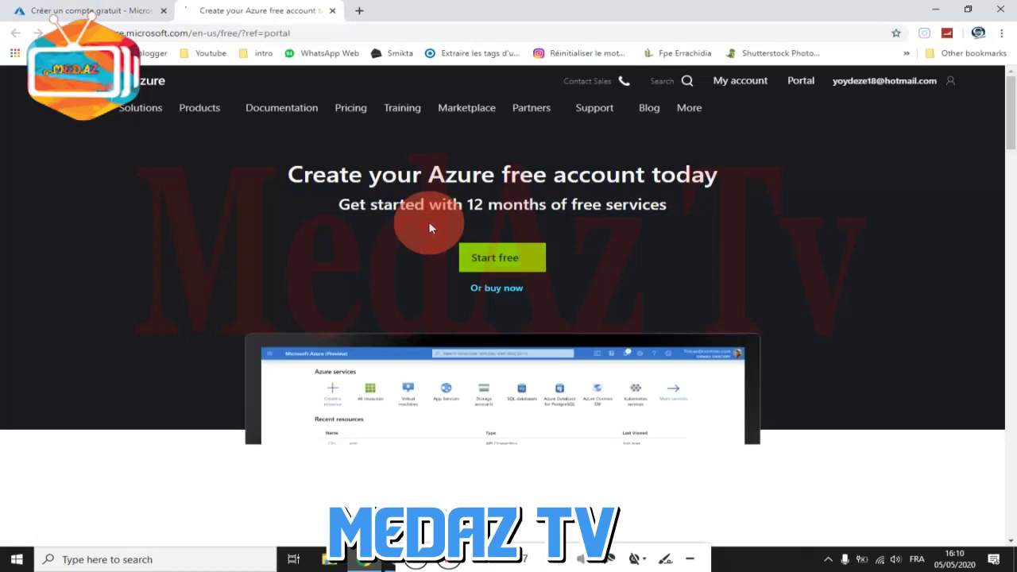
# Start free to reach the Try Azure for free 'About you' form, Country/Region Morocco.
pyautogui.click(484, 252)
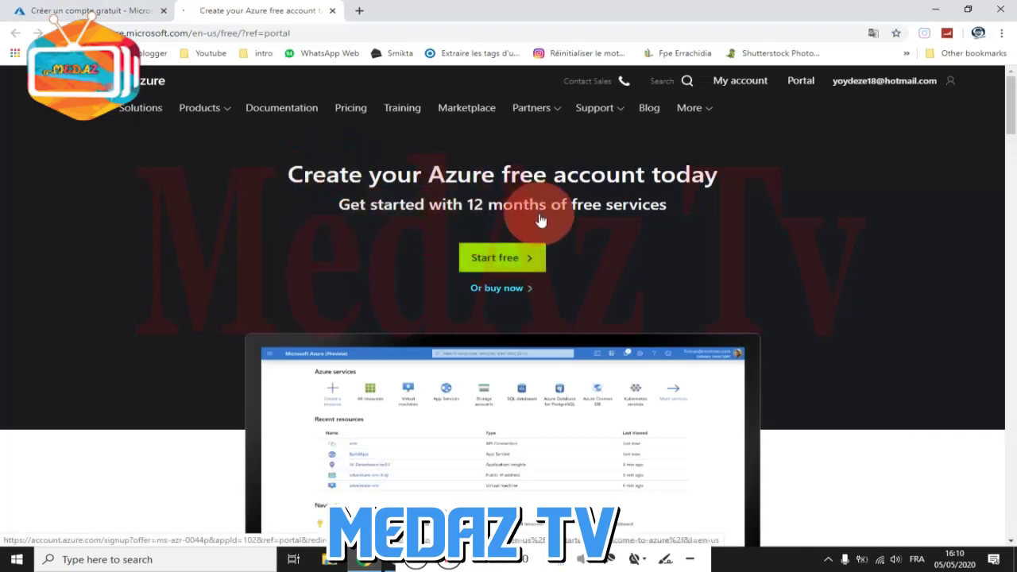
pyautogui.click(513, 260)
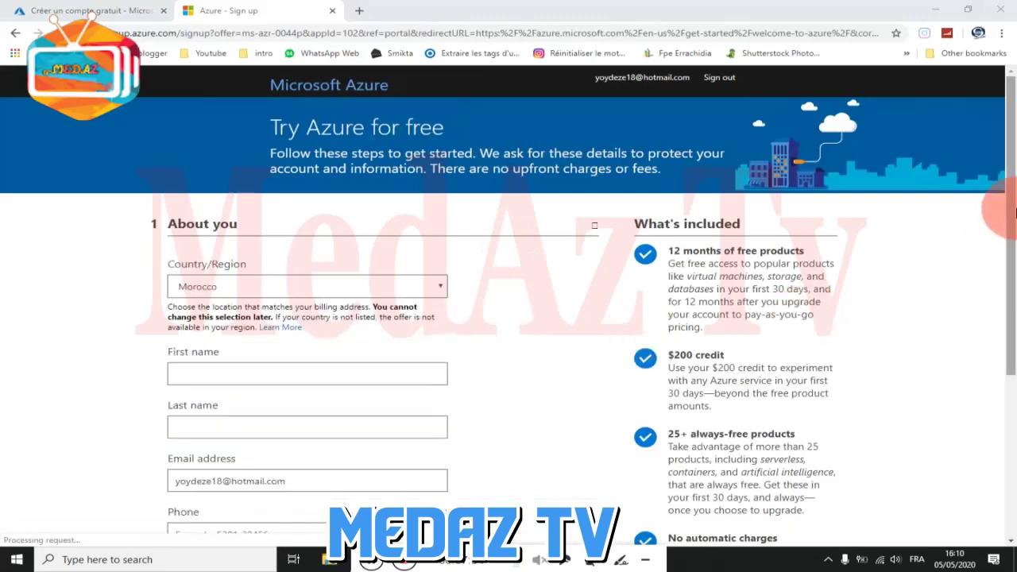
pyautogui.scroll(-2, 1003, 312)
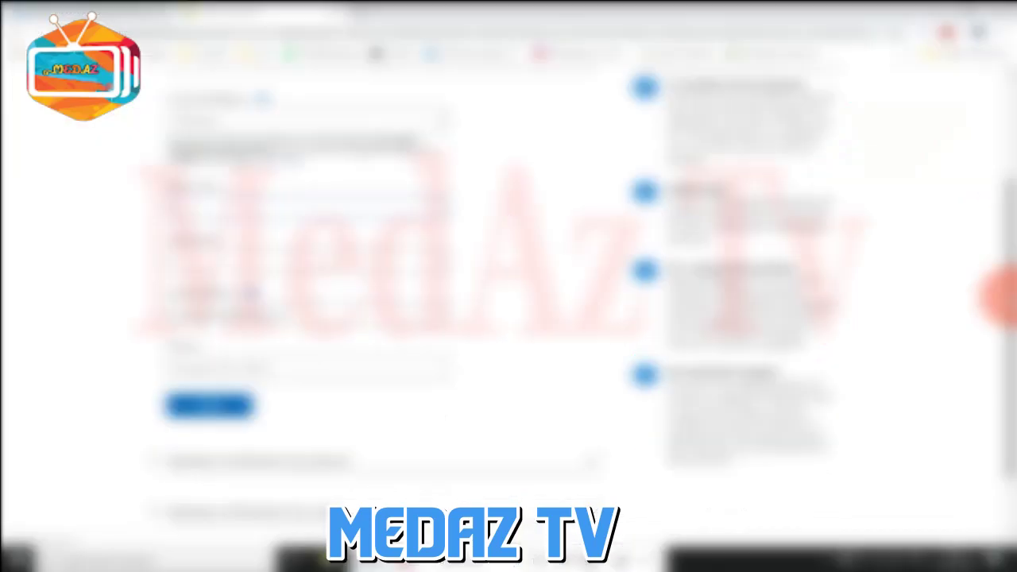
pyautogui.scroll(1, 1003, 296)
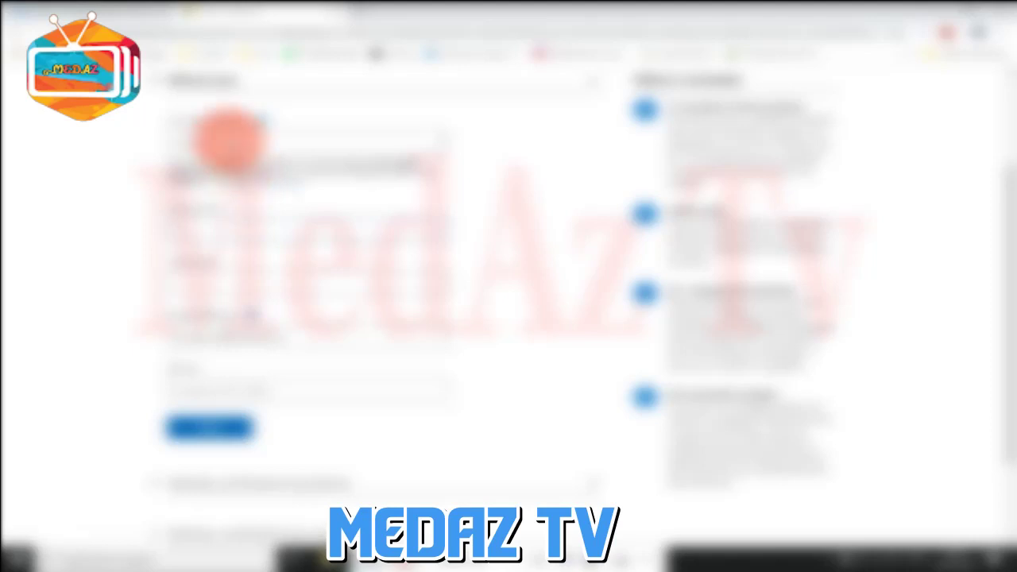
pyautogui.click(215, 136)
pyautogui.click(216, 141)
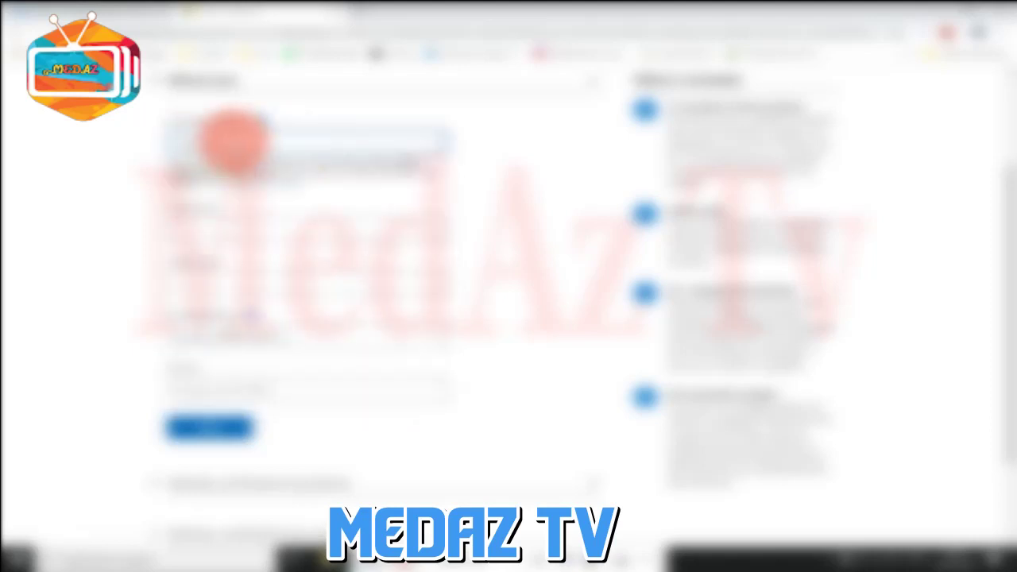
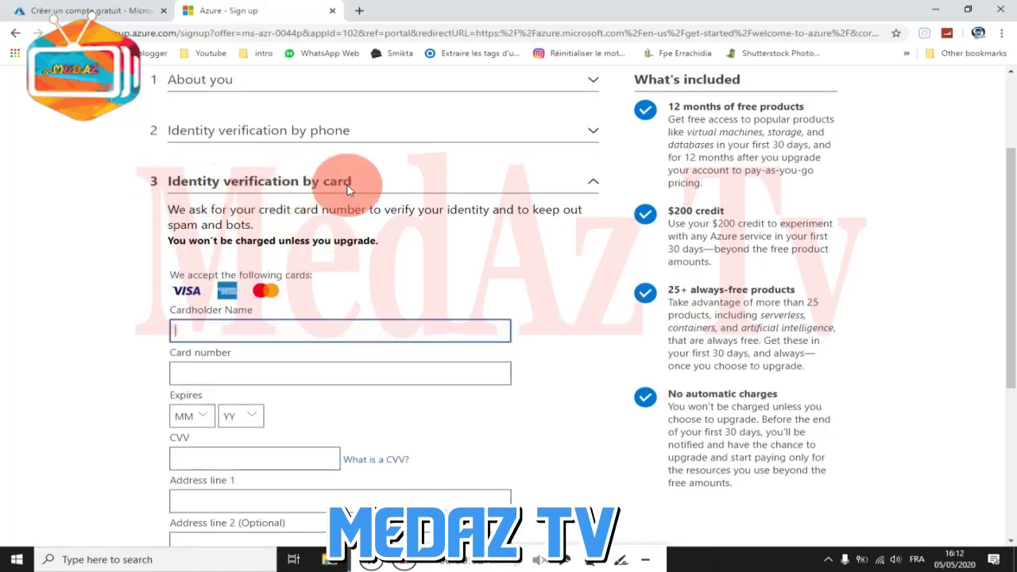
# Autofill the cardholder's saved name, then enter the card number, expiry, CVV and billing address.
pyautogui.click(312, 323)
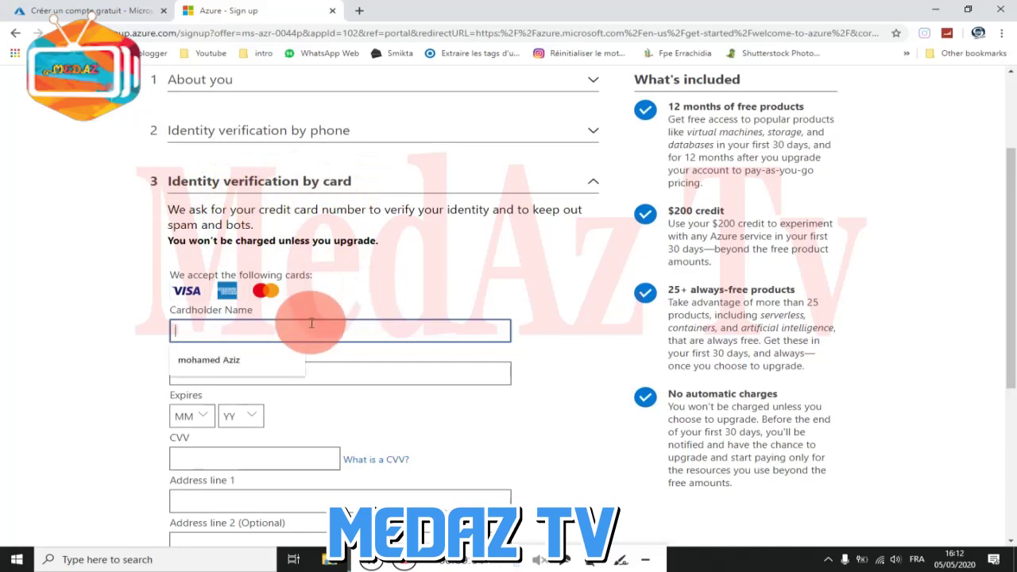
pyautogui.click(447, 483)
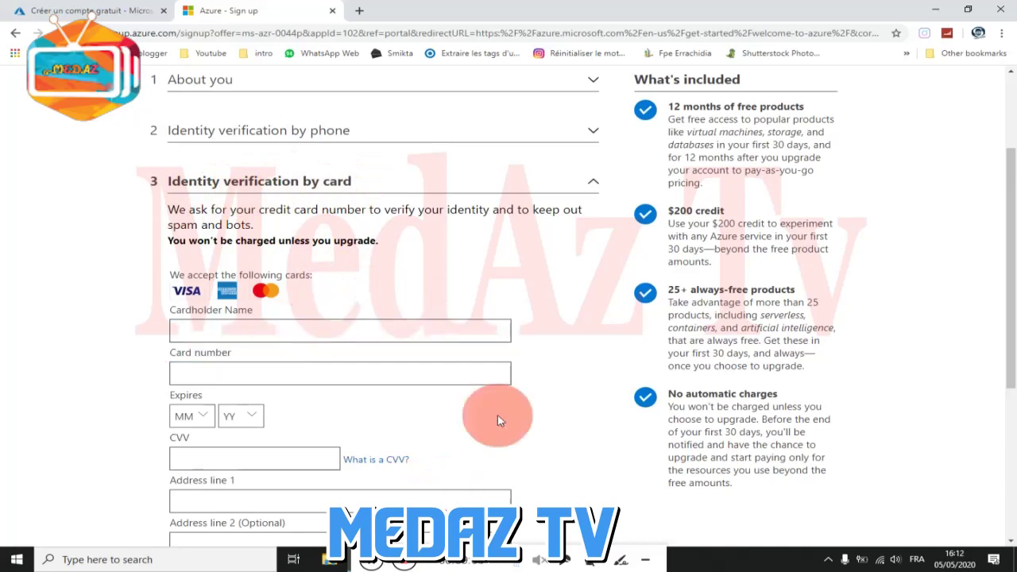
pyautogui.moveTo(999, 311); pyautogui.dragTo(1015, 334)
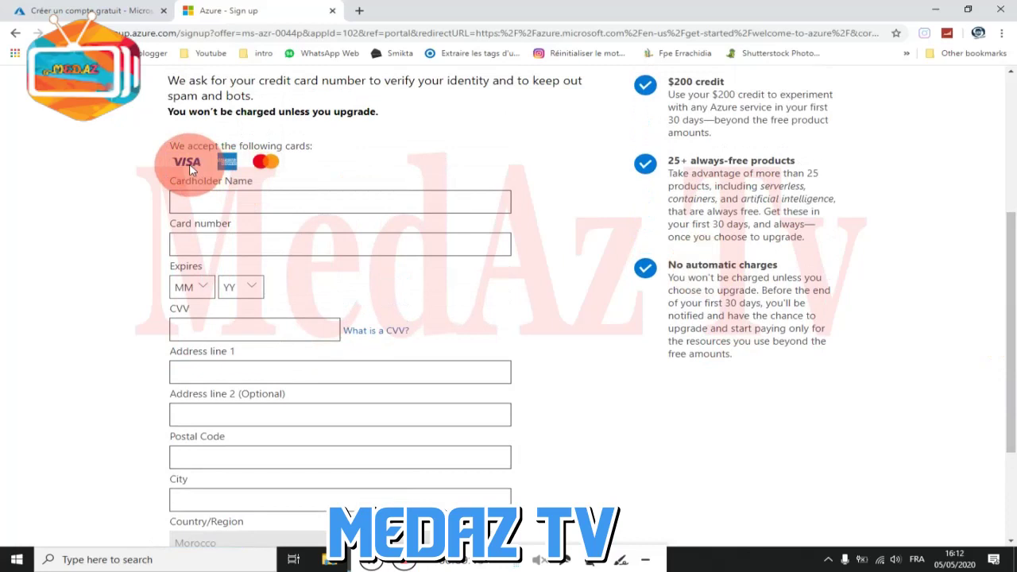
pyautogui.click(211, 197)
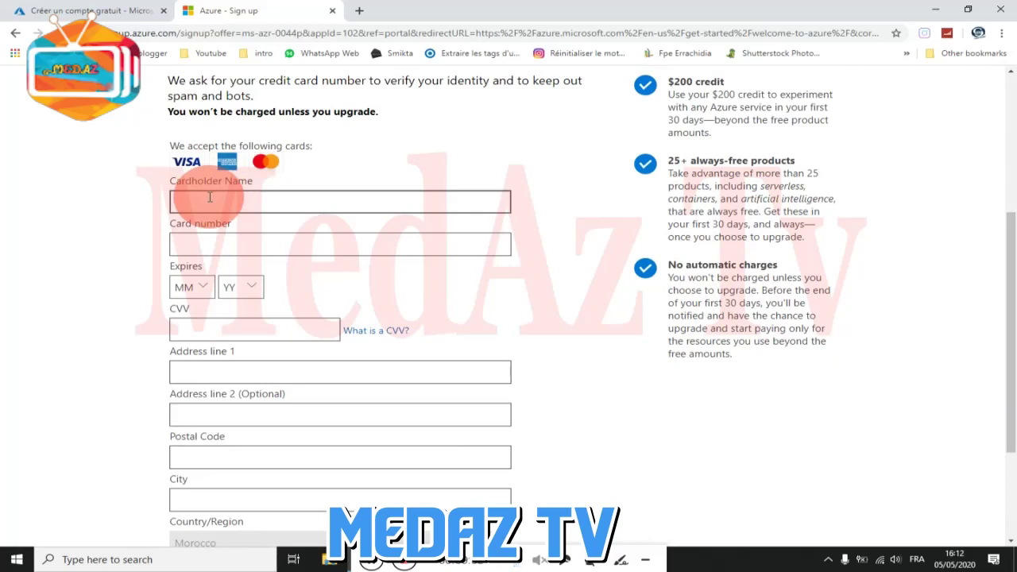
pyautogui.click(210, 197)
pyautogui.click(215, 229)
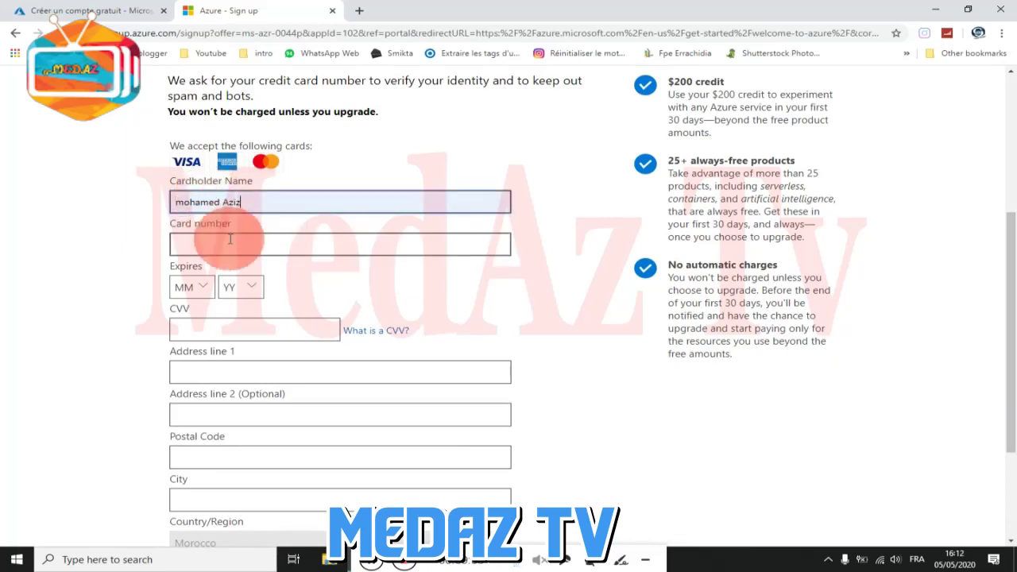
pyautogui.click(225, 248)
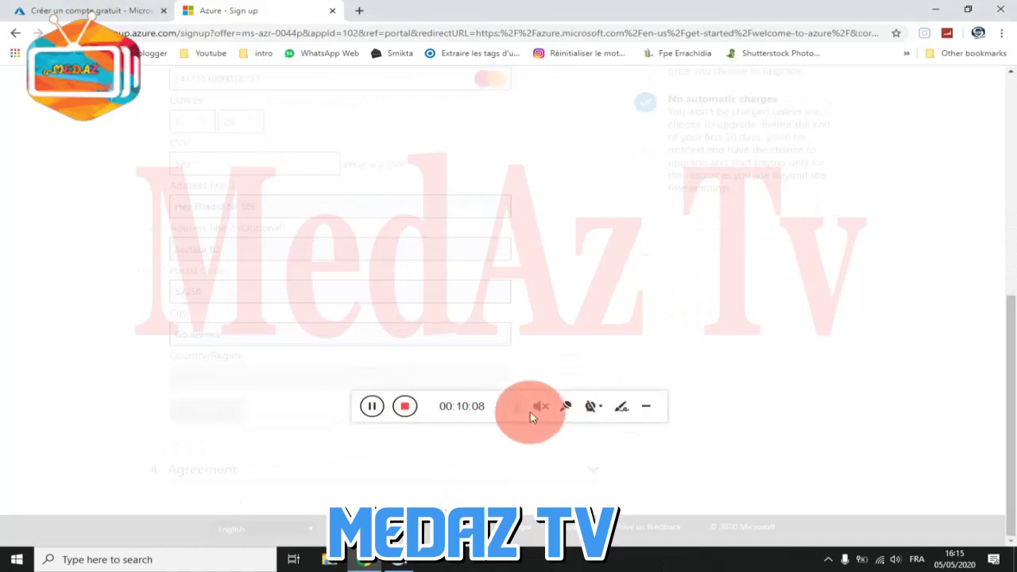
pyautogui.moveTo(662, 412); pyautogui.dragTo(741, 564)
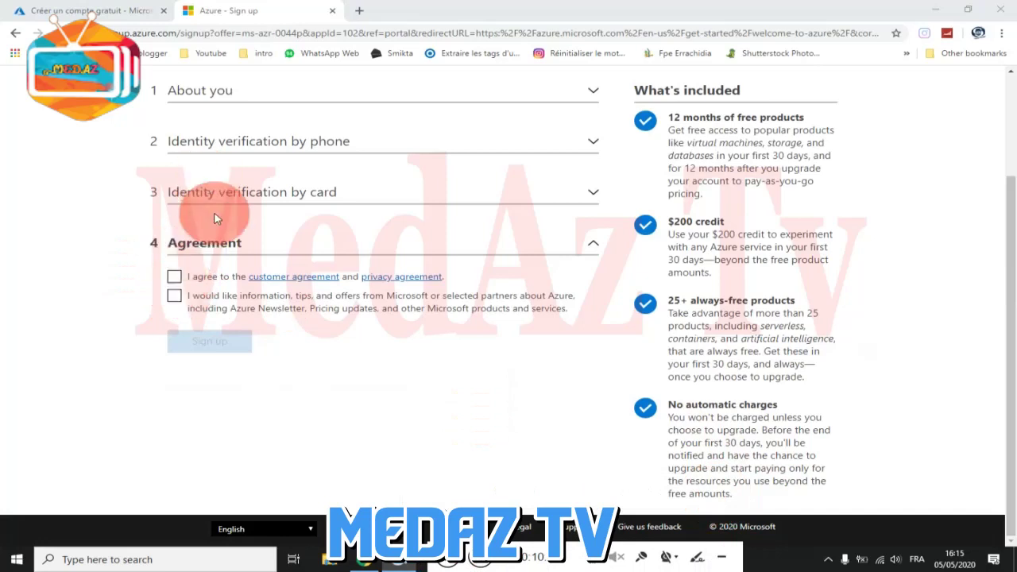
# Accept the customer and privacy agreements, opt in to Azure tips, and sign up.
pyautogui.click(174, 276)
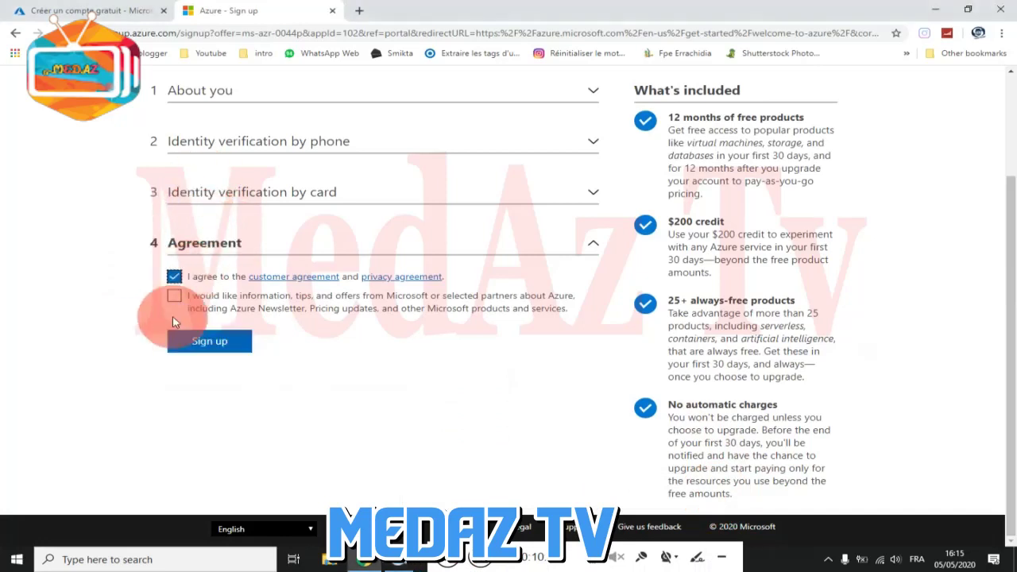
pyautogui.click(174, 299)
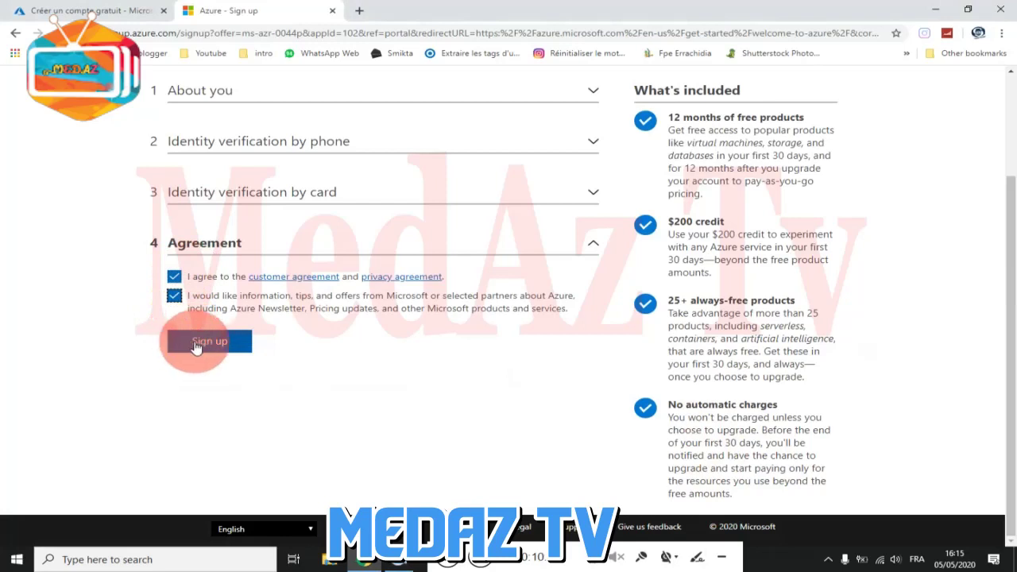
pyautogui.click(199, 345)
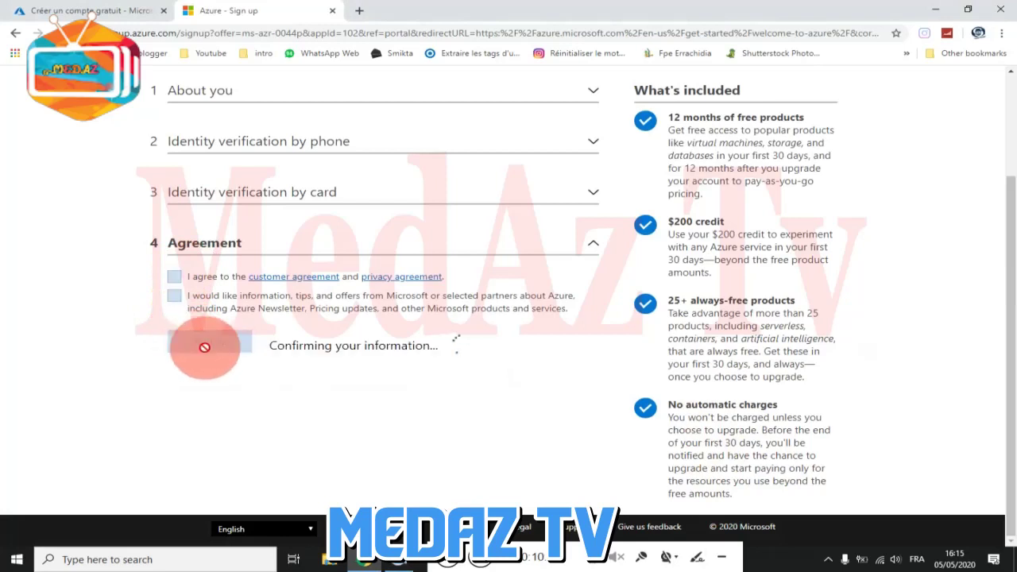
# Close the leftover account-creation tab while the account setup finishes.
pyautogui.click(164, 12)
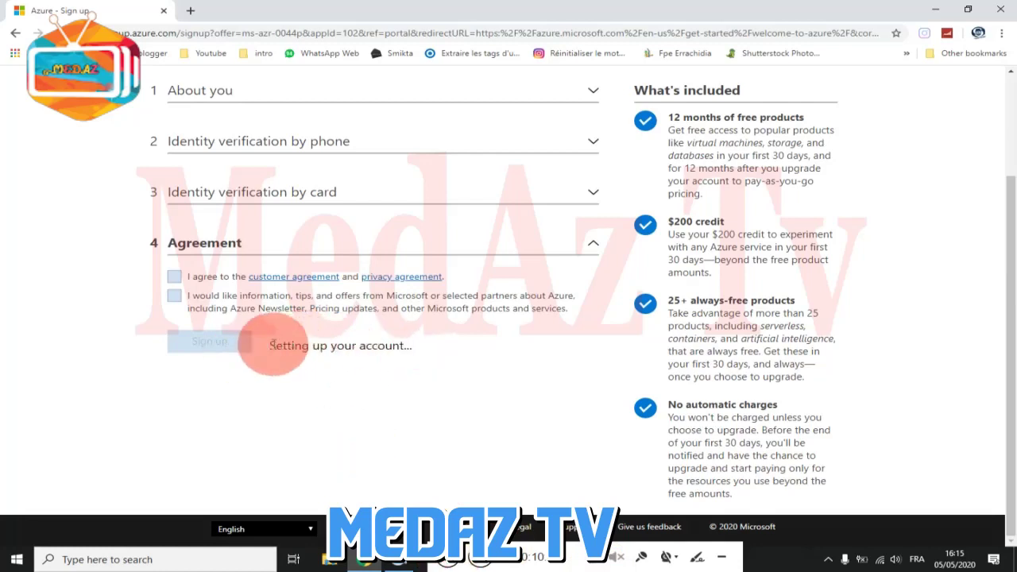
pyautogui.moveTo(266, 341); pyautogui.dragTo(442, 359)
pyautogui.click(445, 358)
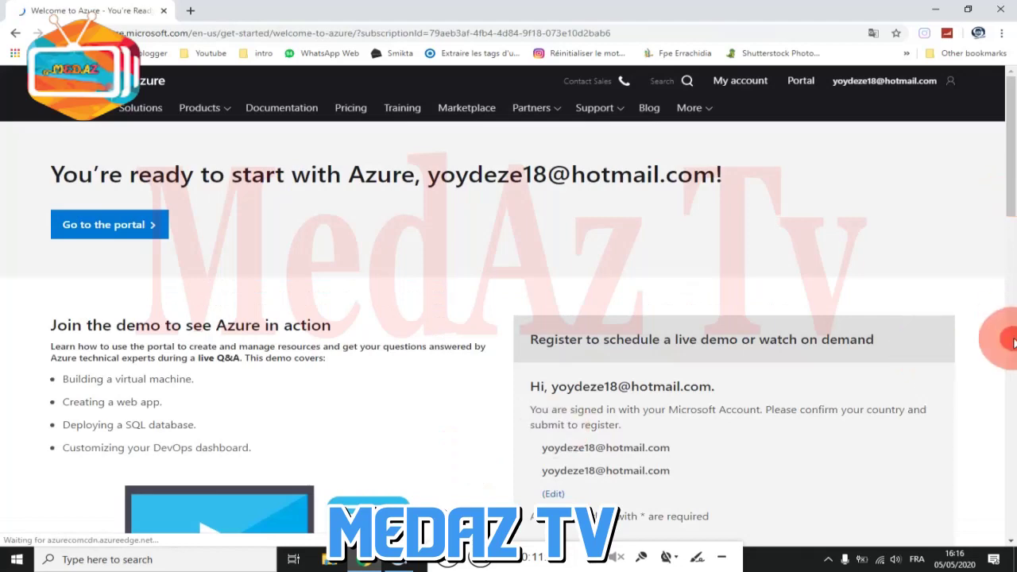
# Autofill the live demo form's first and last name, accept Azure offers, and submit.
pyautogui.scroll(-2, 1013, 341)
pyautogui.scroll(-5, 1006, 270)
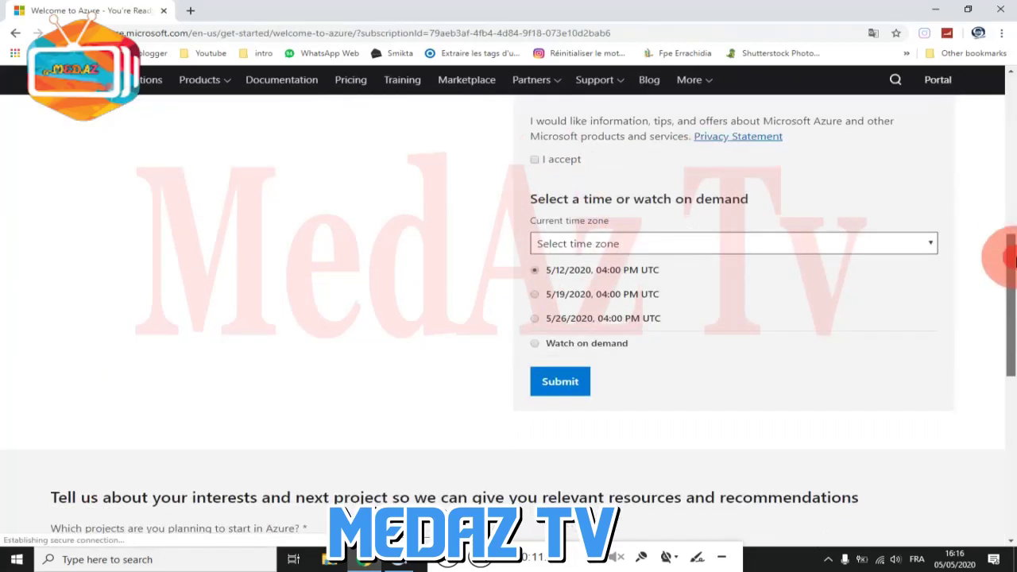
pyautogui.scroll(3, 1011, 225)
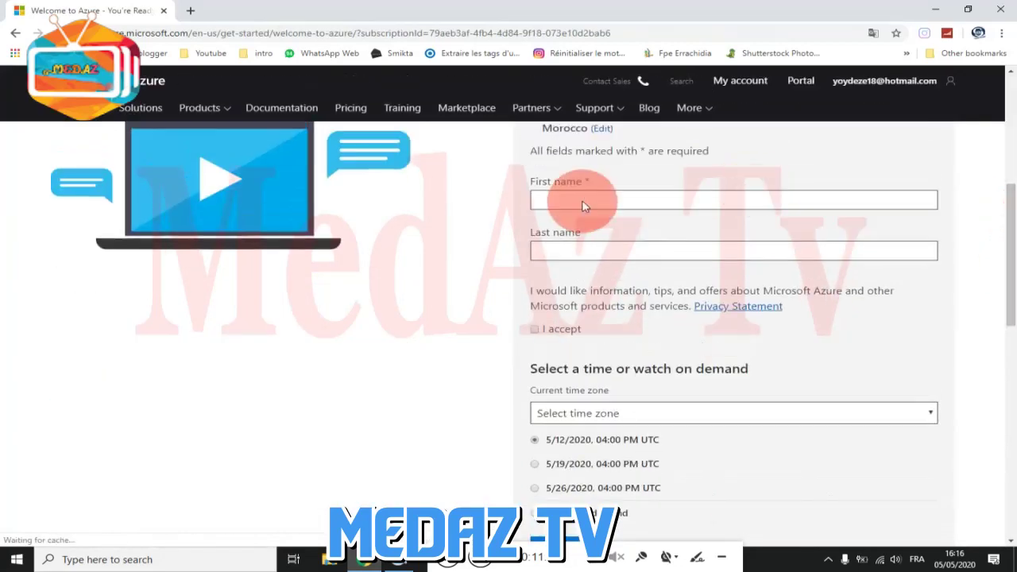
pyautogui.click(584, 203)
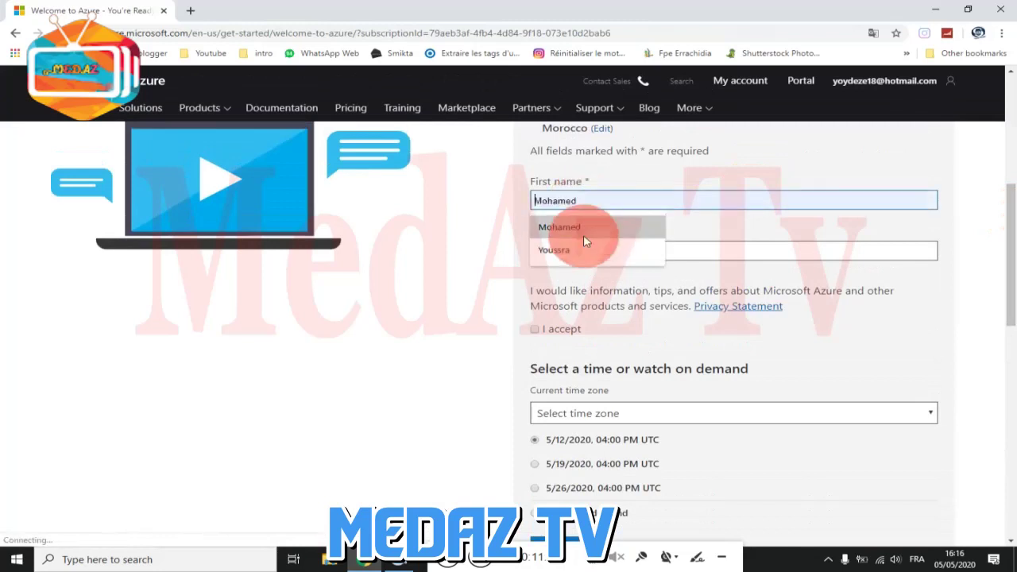
pyautogui.click(602, 227)
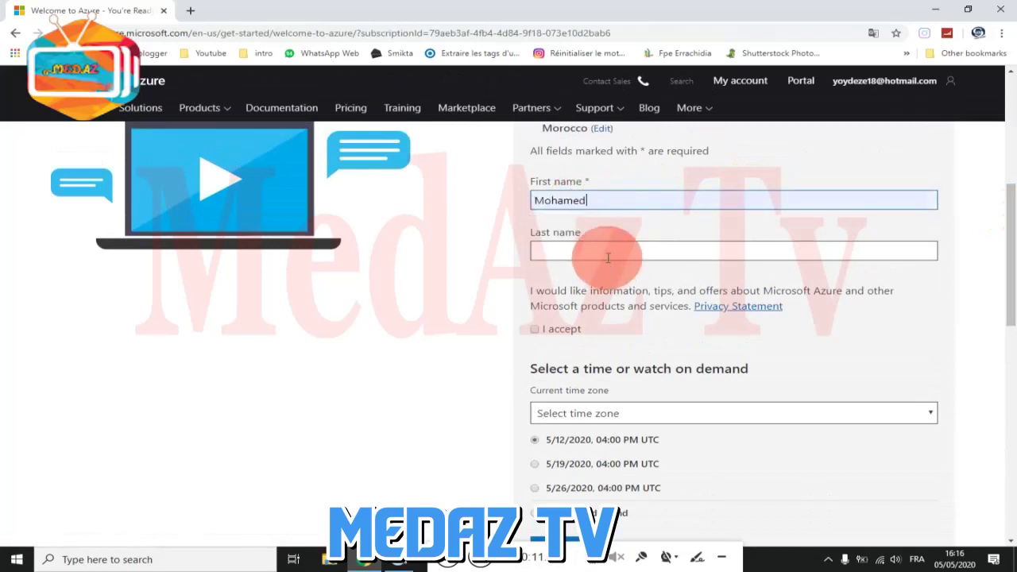
pyautogui.click(589, 251)
pyautogui.click(582, 277)
pyautogui.click(535, 329)
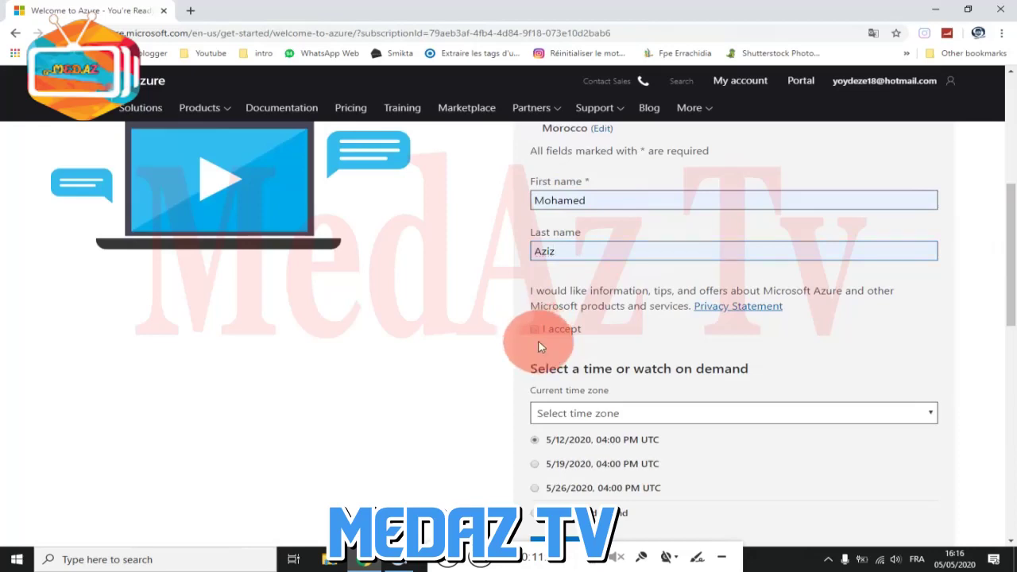
pyautogui.scroll(-4, 999, 329)
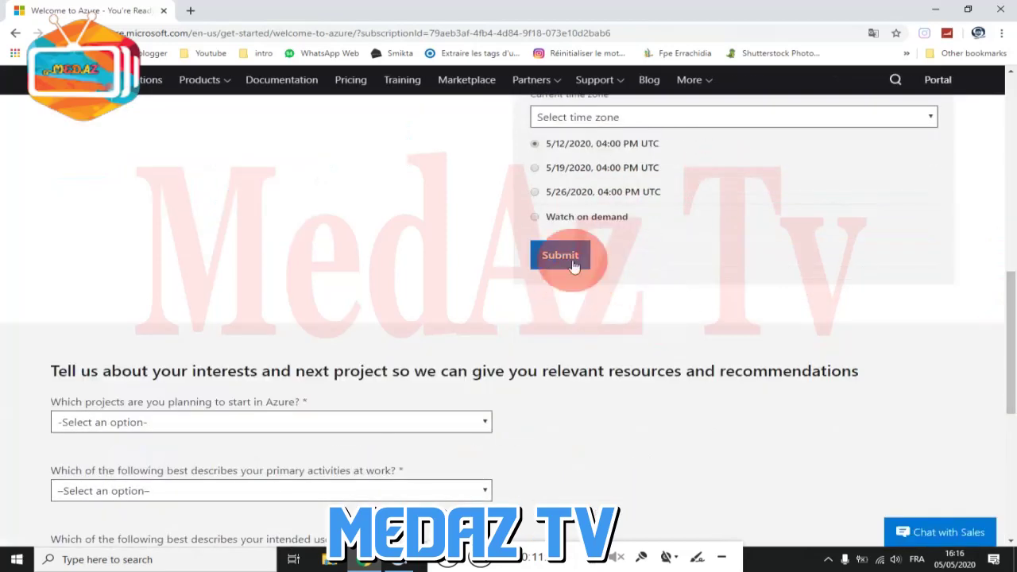
pyautogui.click(572, 255)
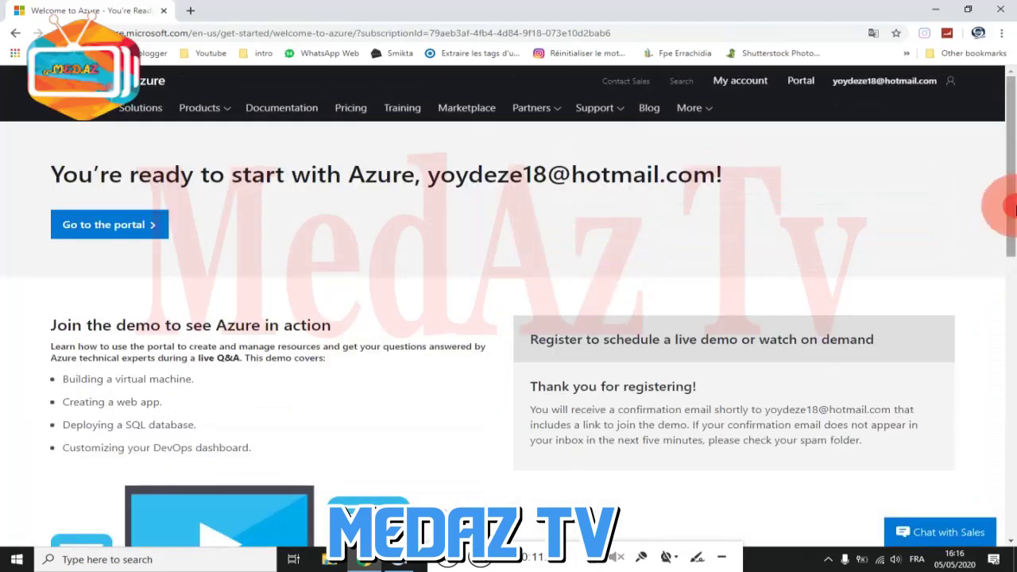
# Set the project to Building and modernizing apps, kind Mobile apps, activity IT strategy.
pyautogui.moveTo(1012, 193); pyautogui.dragTo(1011, 394)
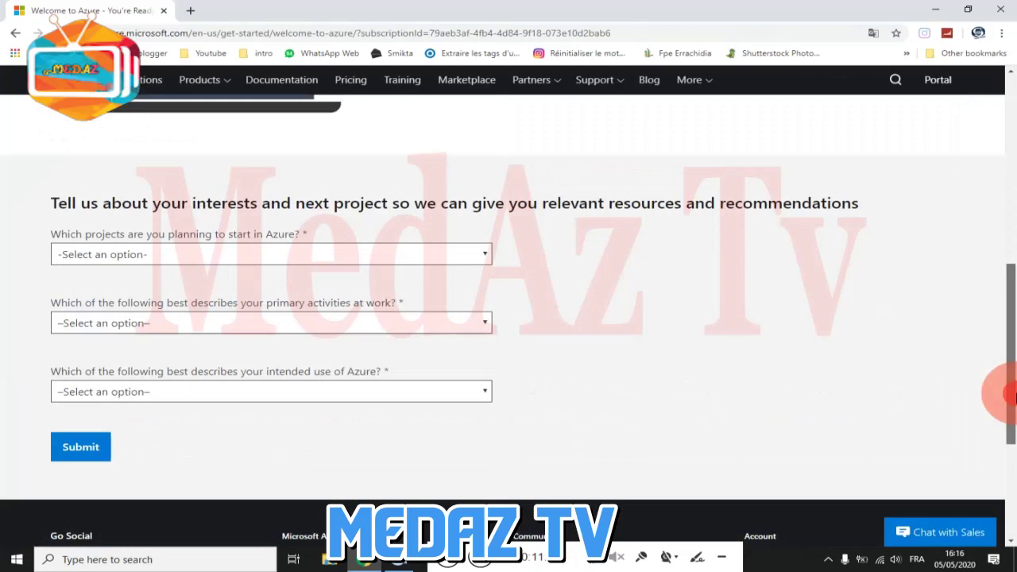
pyautogui.click(127, 253)
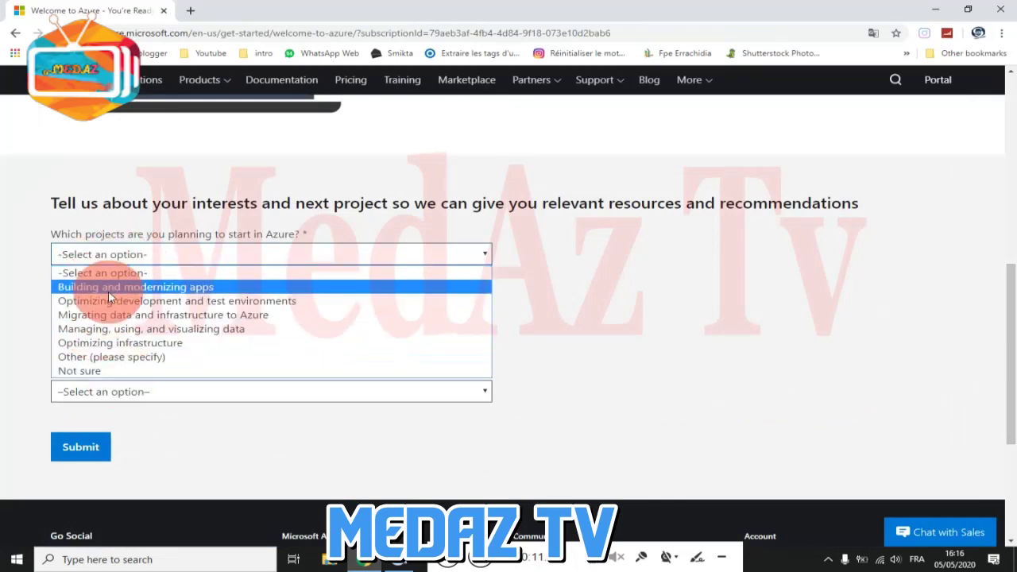
pyautogui.click(119, 289)
pyautogui.click(127, 322)
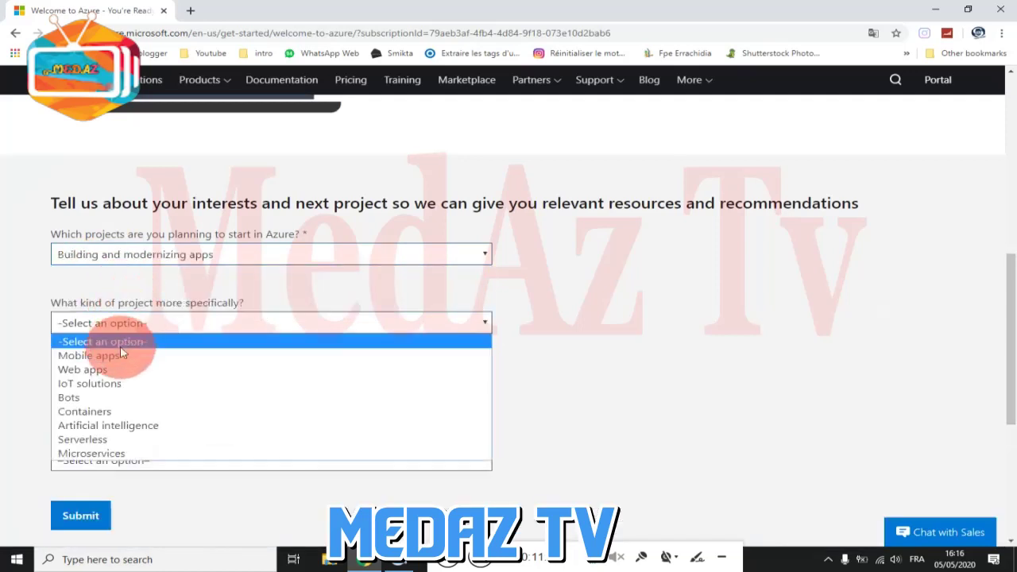
pyautogui.click(115, 356)
pyautogui.click(113, 391)
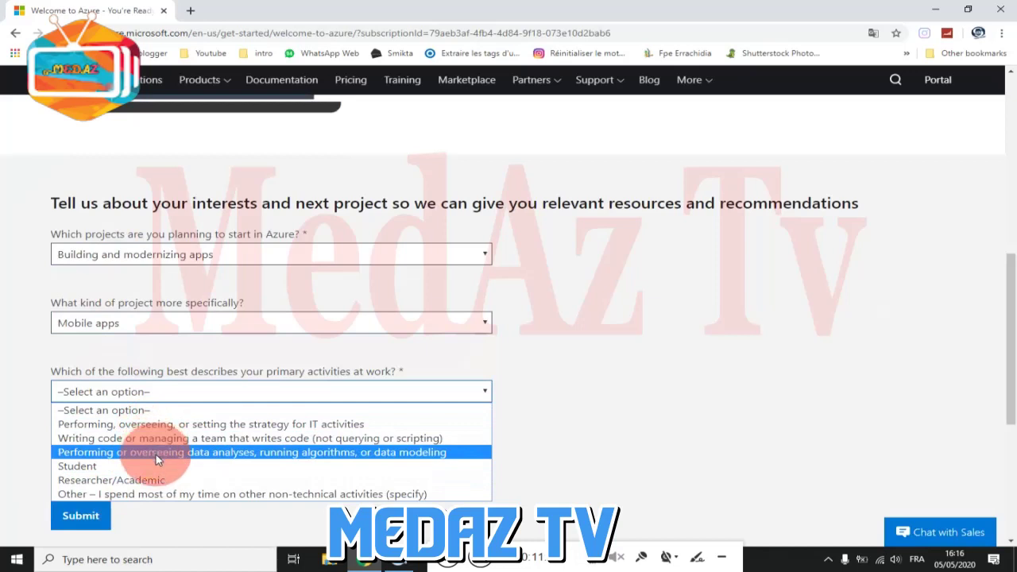
pyautogui.click(162, 425)
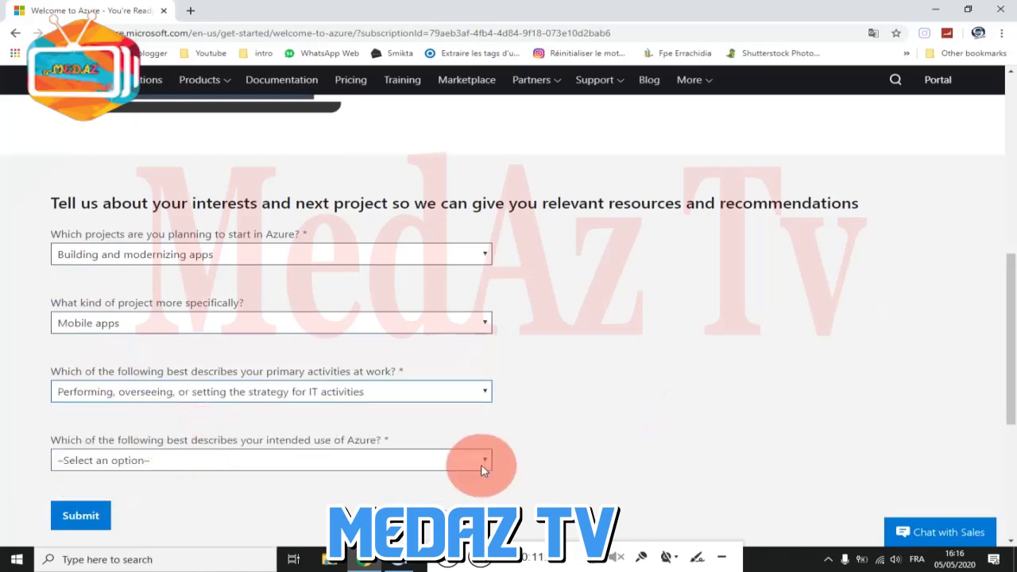
# Set intended use to Other, then change it to testing a specific Azure service.
pyautogui.click(481, 461)
pyautogui.click(131, 441)
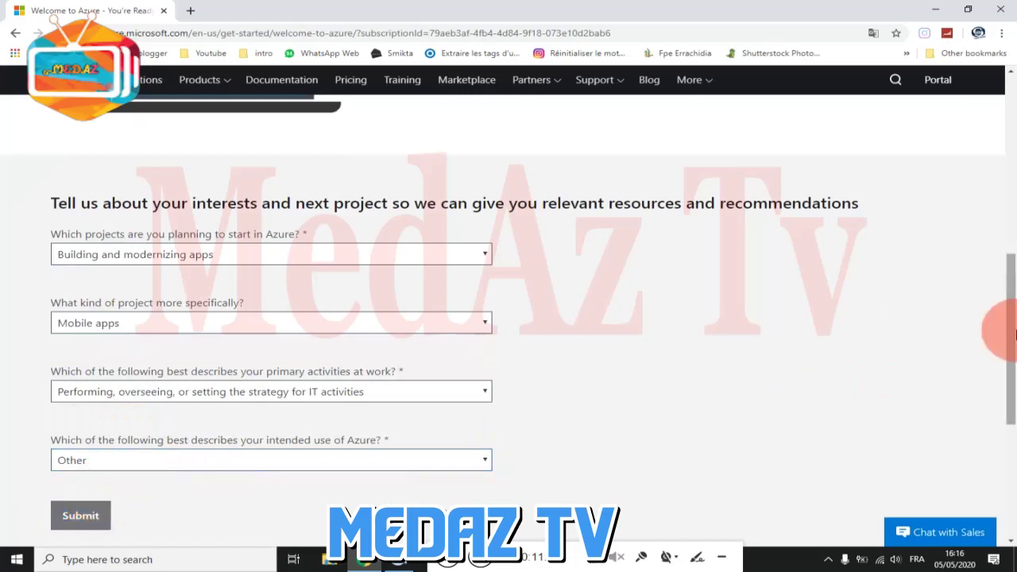
pyautogui.moveTo(1010, 329); pyautogui.dragTo(1010, 362)
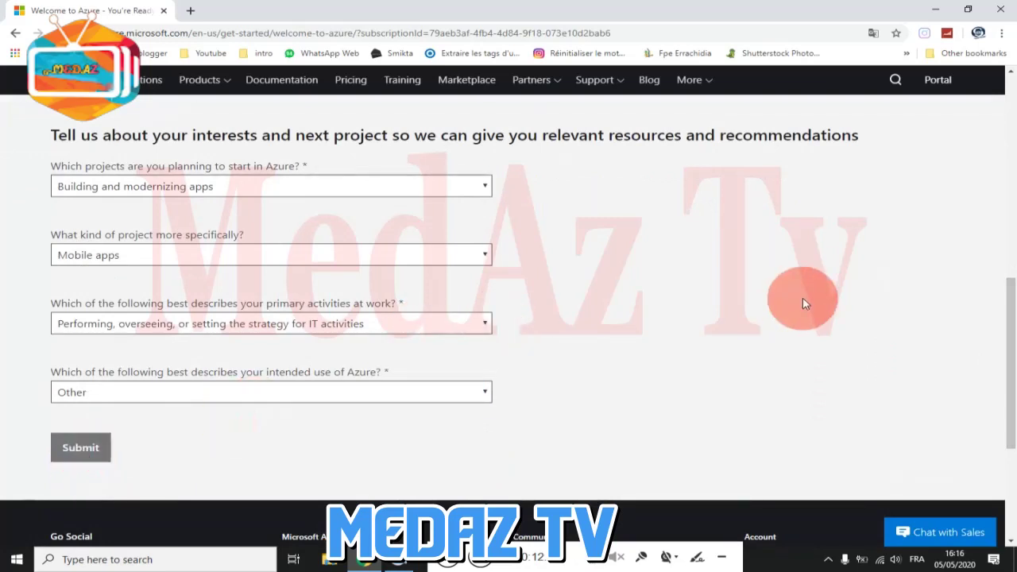
pyautogui.moveTo(1011, 364)
pyautogui.mouseDown()
pyautogui.moveTo(1011, 166)
pyautogui.moveTo(1011, 348)
pyautogui.mouseUp()
pyautogui.click(224, 244)
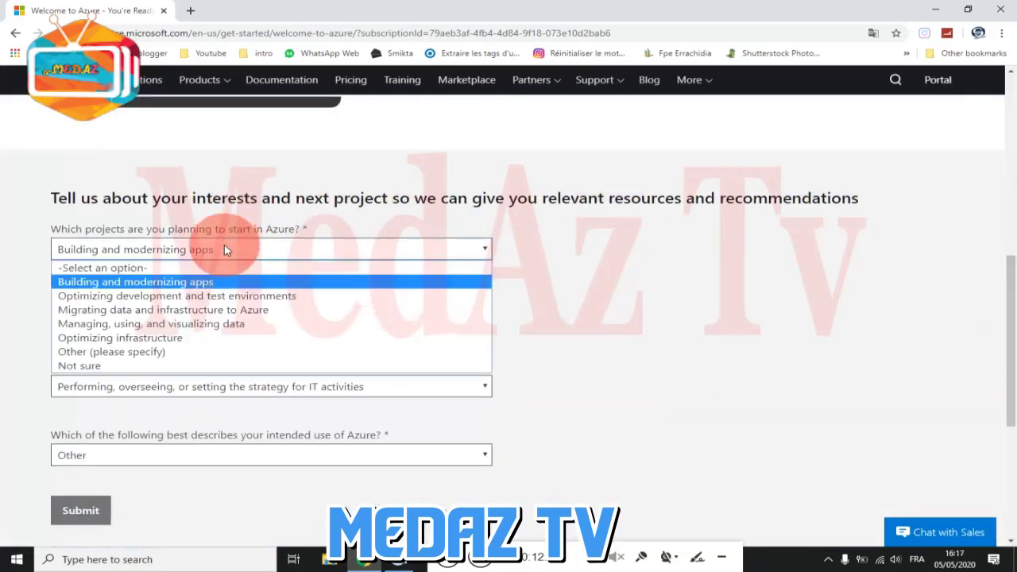
pyautogui.click(224, 244)
pyautogui.click(104, 459)
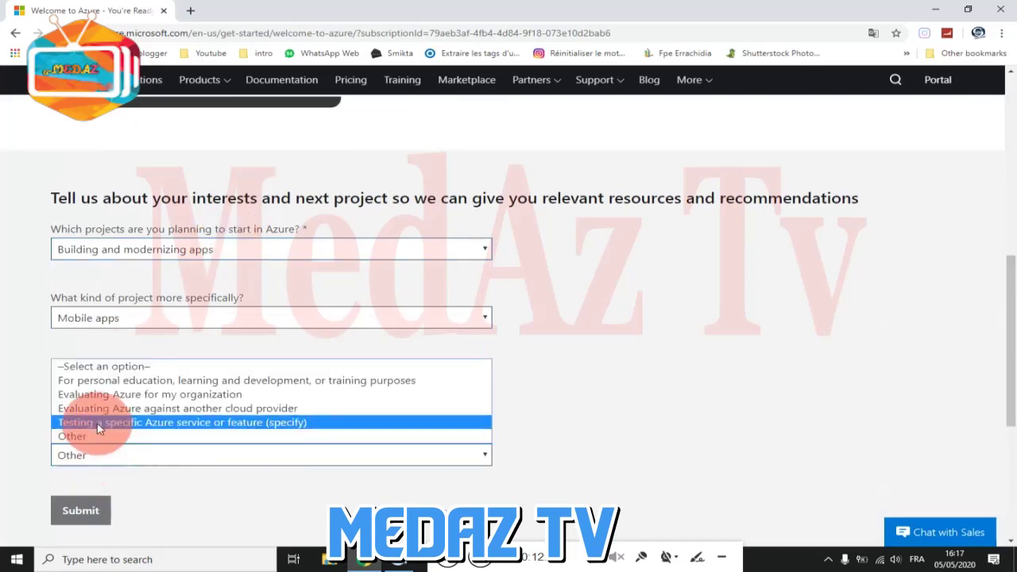
pyautogui.click(97, 422)
# Change intended use to Evaluating Azure for my organization and submit the interests form.
pyautogui.moveTo(1011, 329); pyautogui.dragTo(1010, 410)
pyautogui.click(266, 211)
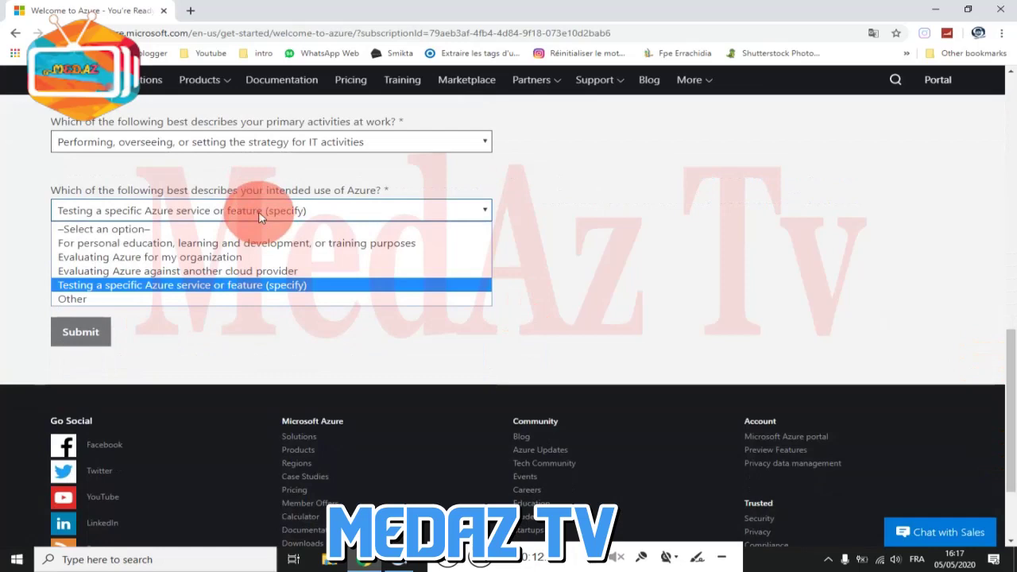
pyautogui.click(122, 257)
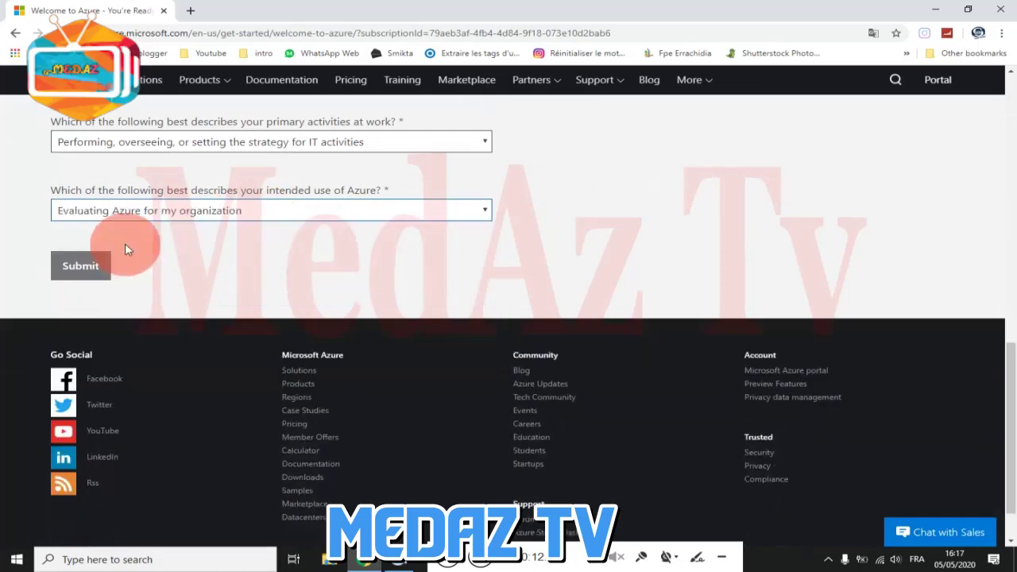
pyautogui.click(82, 265)
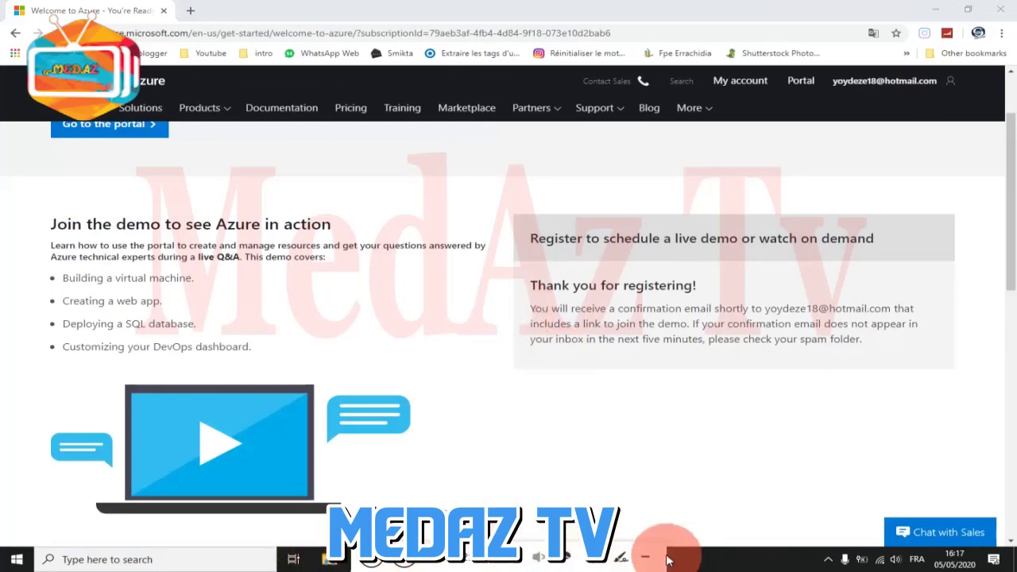
# Scroll back up the welcome page and go to the Azure portal.
pyautogui.click(620, 559)
pyautogui.moveTo(659, 422); pyautogui.dragTo(674, 405)
pyautogui.click(442, 462)
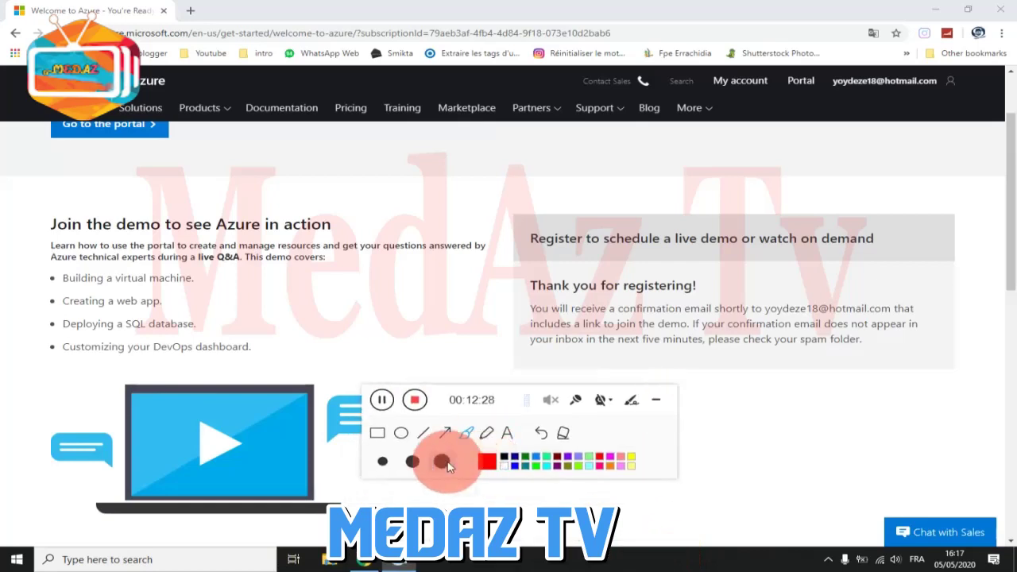
pyautogui.moveTo(500, 206)
pyautogui.mouseDown()
pyautogui.moveTo(772, 204)
pyautogui.moveTo(907, 222)
pyautogui.moveTo(953, 246)
pyautogui.moveTo(967, 310)
pyautogui.moveTo(860, 382)
pyautogui.moveTo(589, 368)
pyautogui.moveTo(515, 383)
pyautogui.moveTo(478, 273)
pyautogui.moveTo(502, 205)
pyautogui.mouseUp()
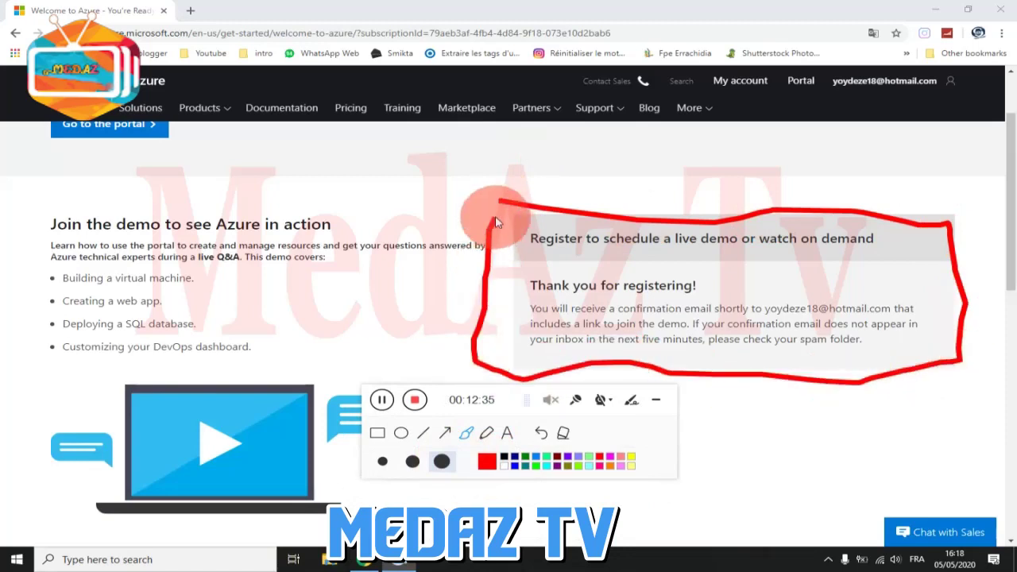
pyautogui.click(562, 434)
pyautogui.click(666, 402)
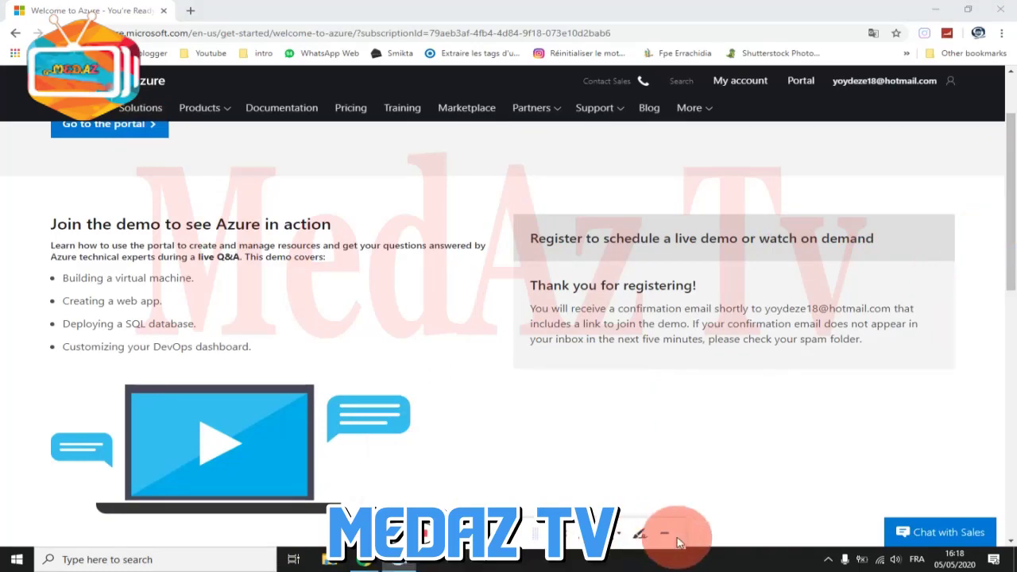
pyautogui.scroll(2, 1014, 213)
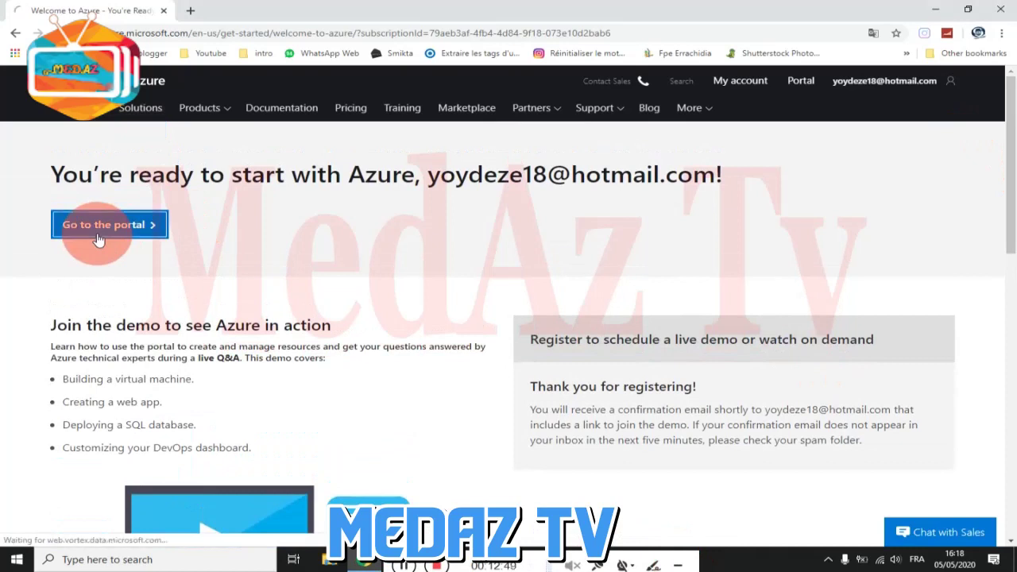
pyautogui.click(99, 231)
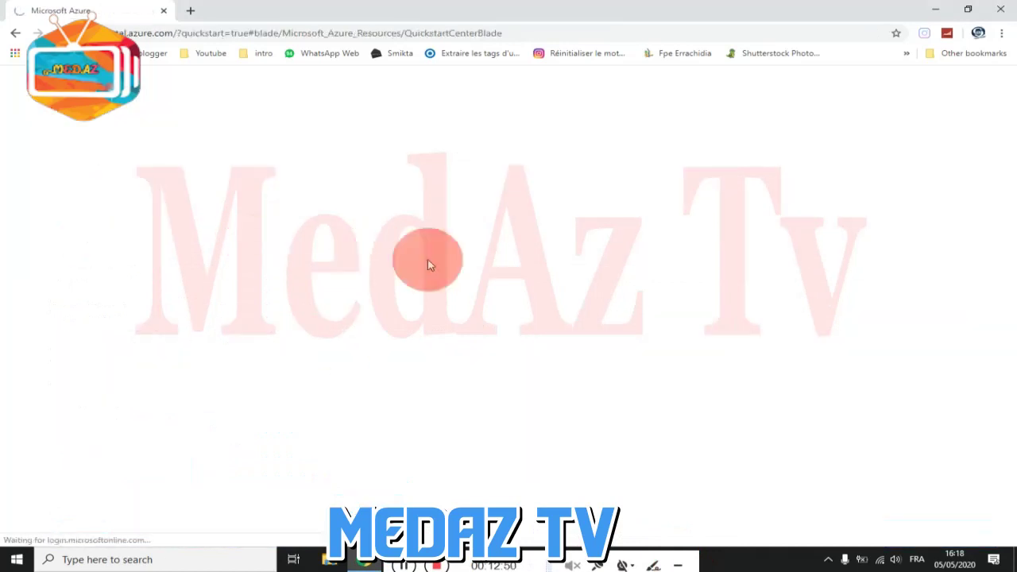
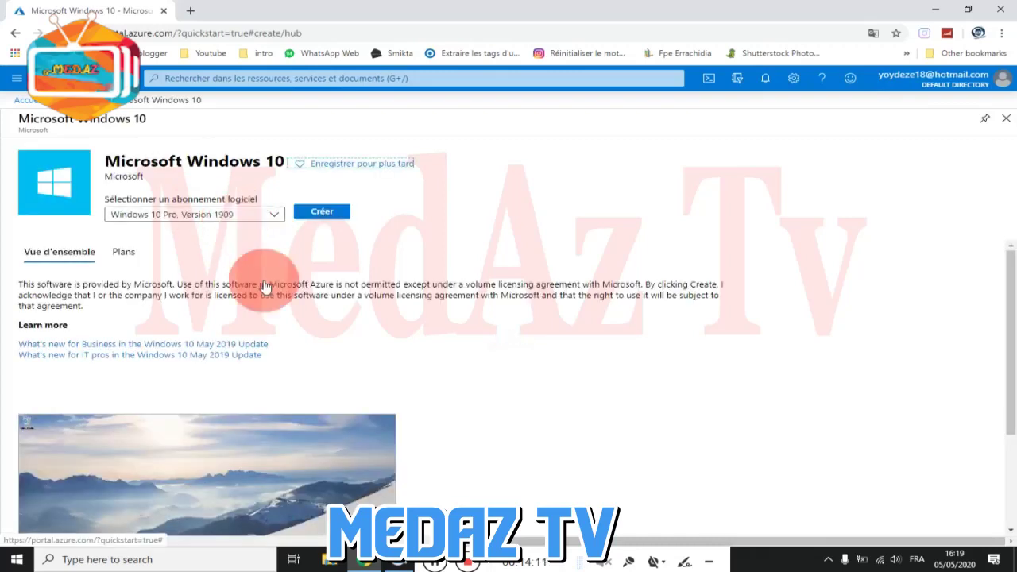
# Keep the Windows 10 Pro, Version 1909 plan and start creating a VM from it.
pyautogui.click(277, 219)
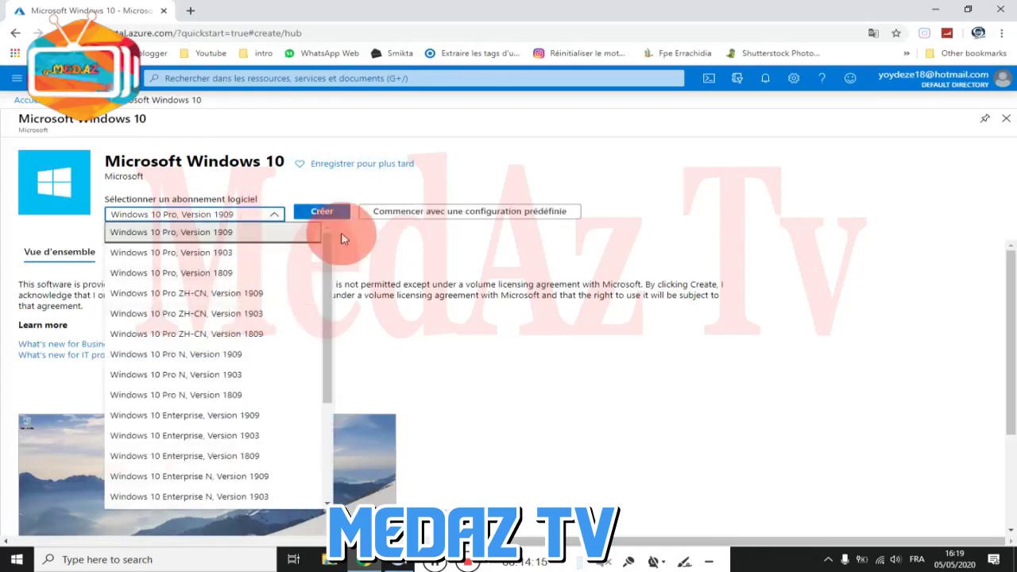
pyautogui.click(379, 245)
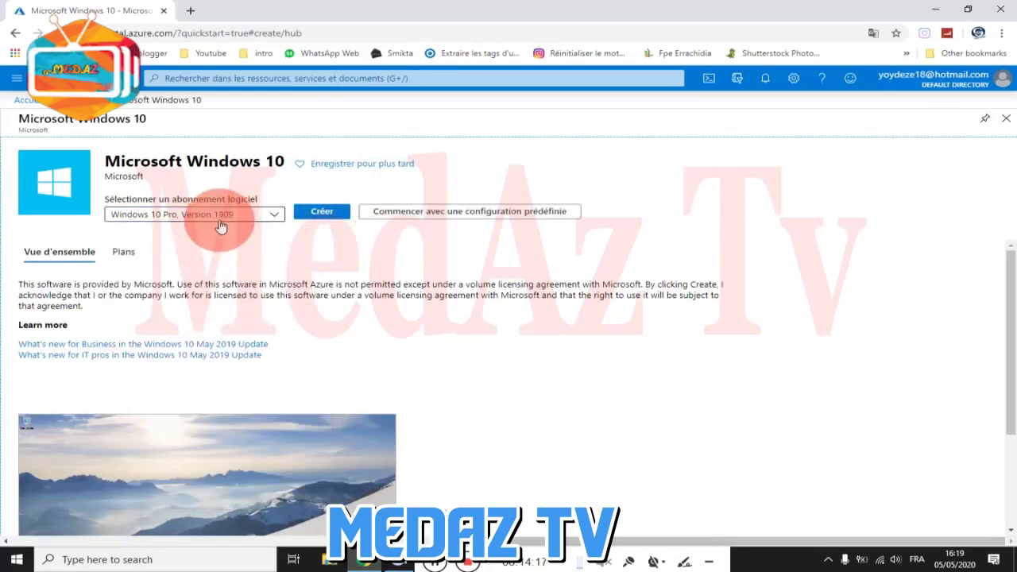
pyautogui.click(315, 217)
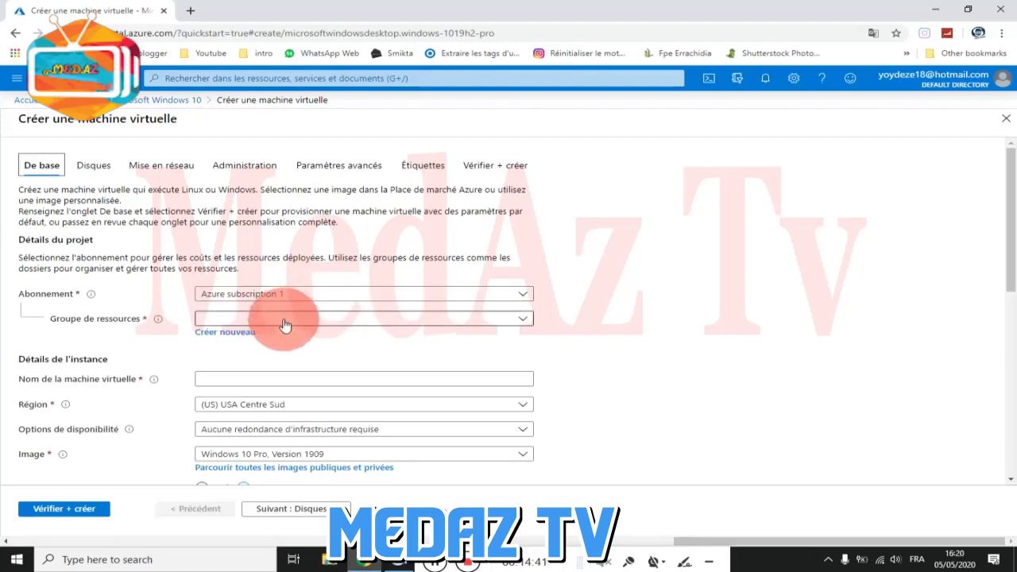
# Start a new resource group under Groupe de ressources with Créer nouveau.
pyautogui.click(228, 336)
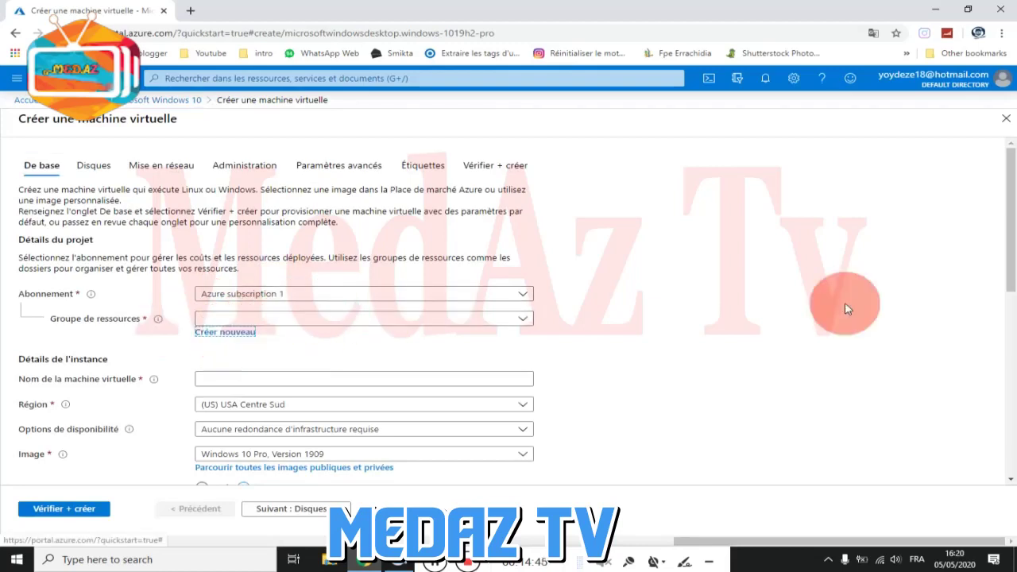
pyautogui.moveTo(1006, 273); pyautogui.dragTo(1011, 288)
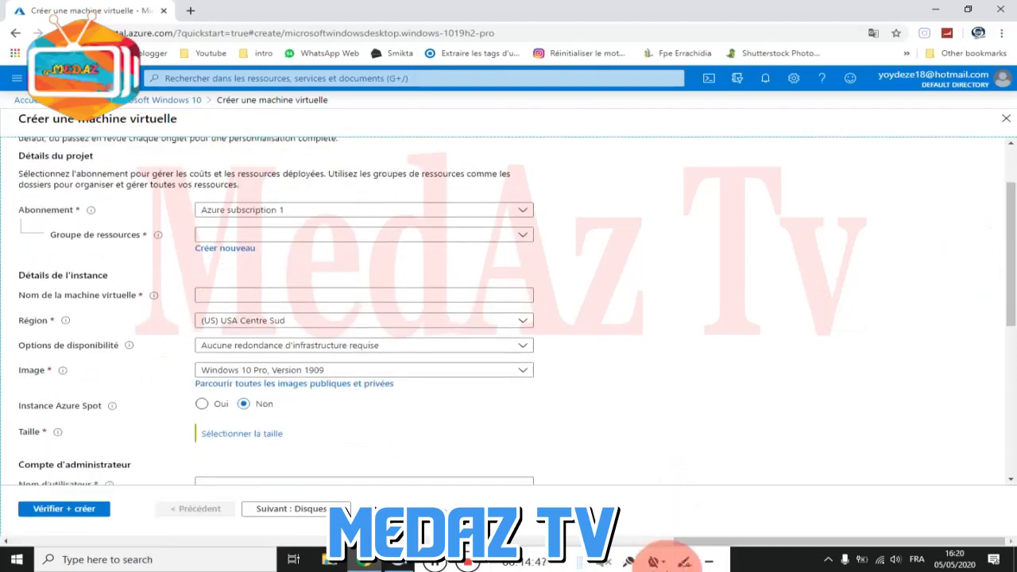
pyautogui.click(686, 563)
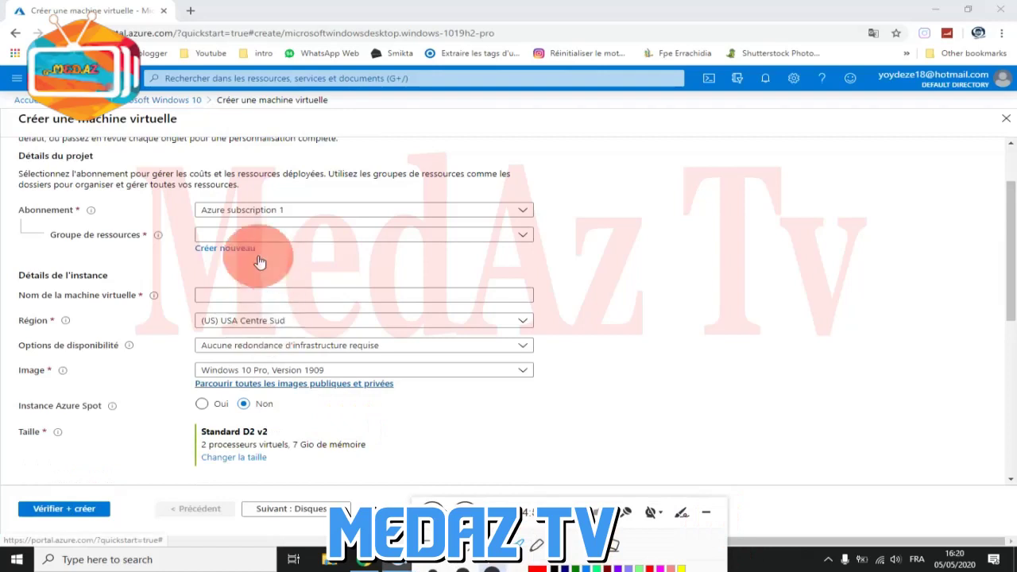
pyautogui.moveTo(255, 252); pyautogui.dragTo(216, 255)
pyautogui.click(215, 249)
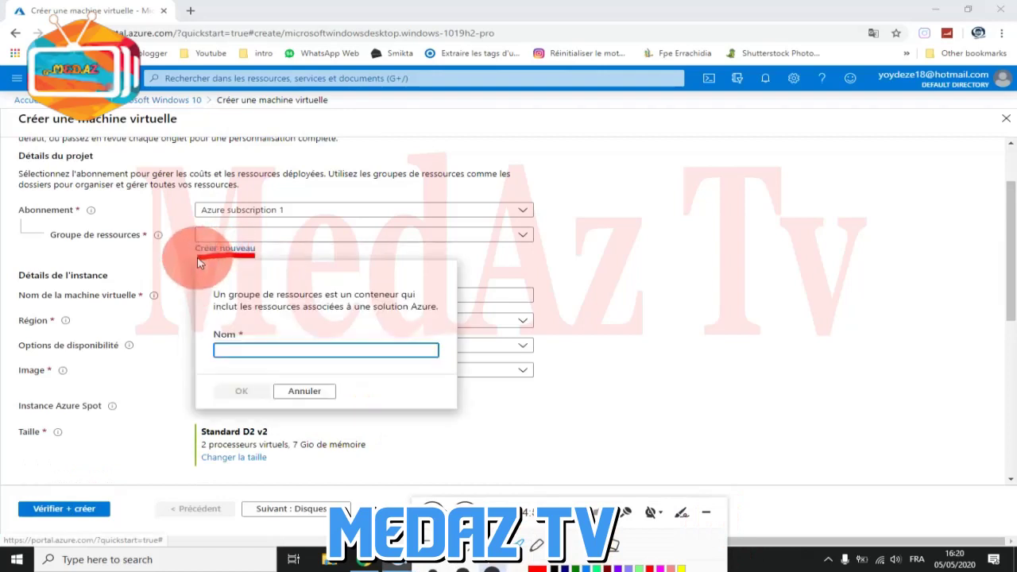
pyautogui.click(711, 515)
# Name the new resource group 'rero' and confirm it with OK.
pyautogui.click(263, 357)
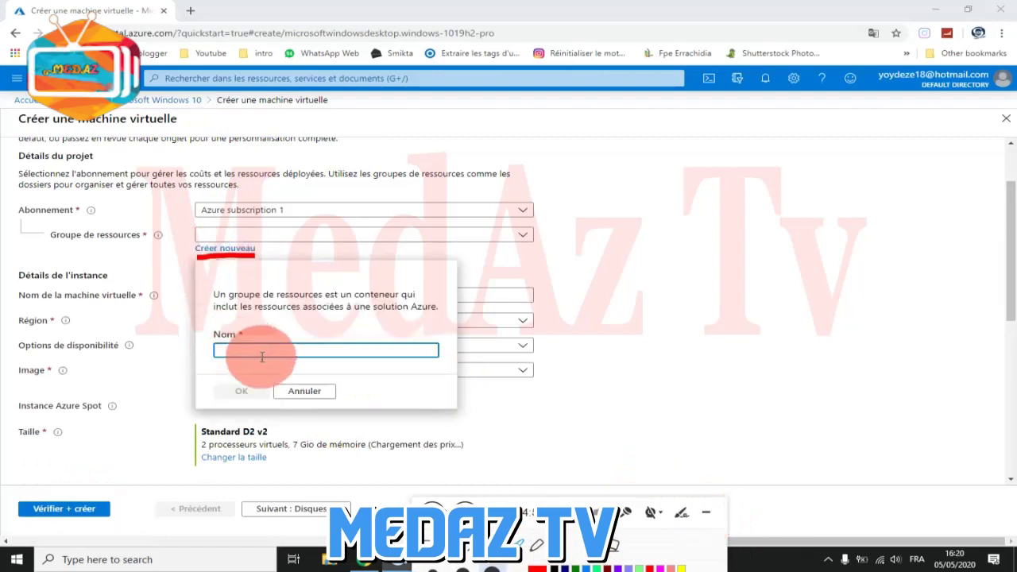
pyautogui.click(684, 516)
pyautogui.click(686, 518)
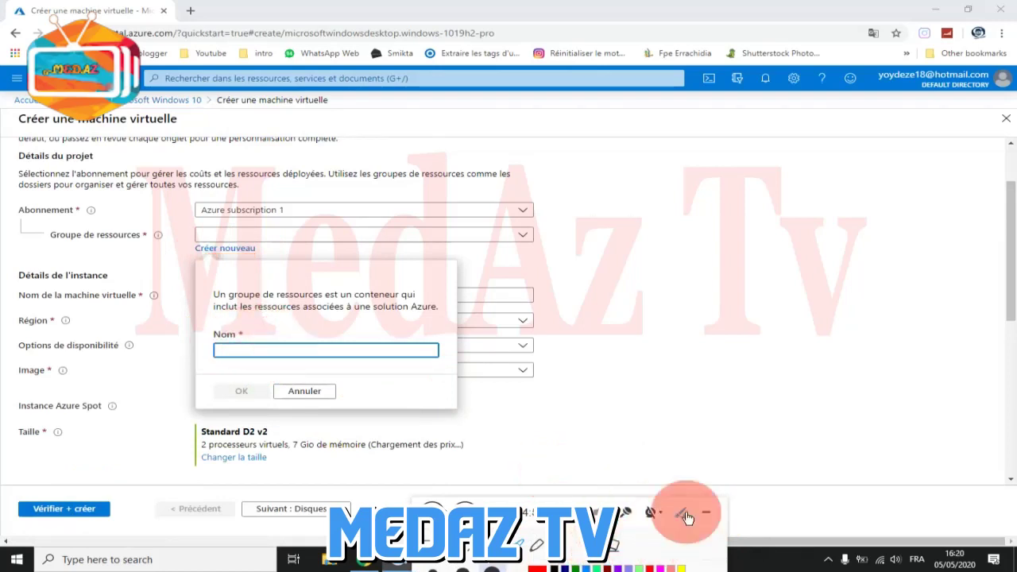
pyautogui.click(663, 520)
pyautogui.click(342, 350)
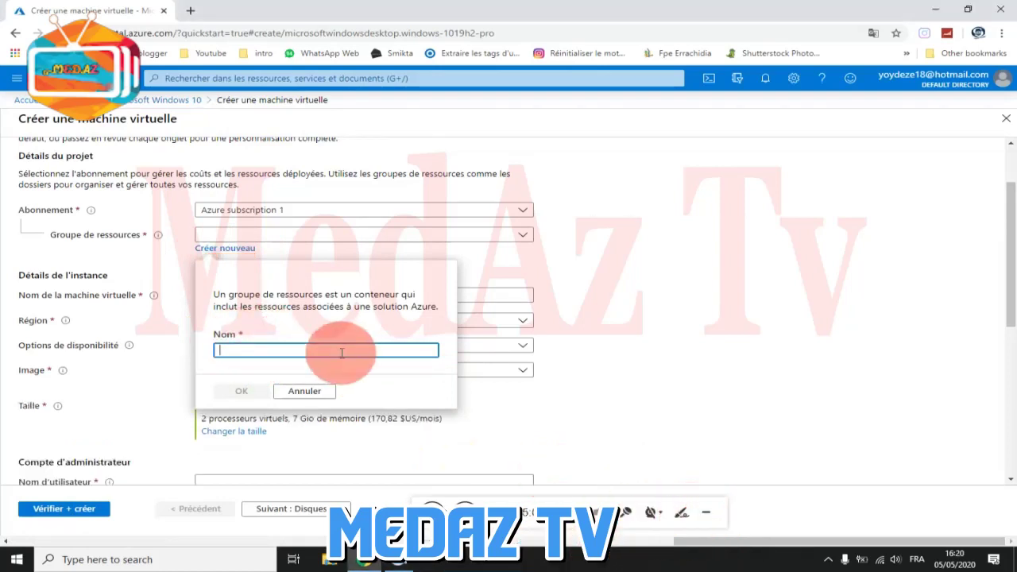
pyautogui.write('rero')
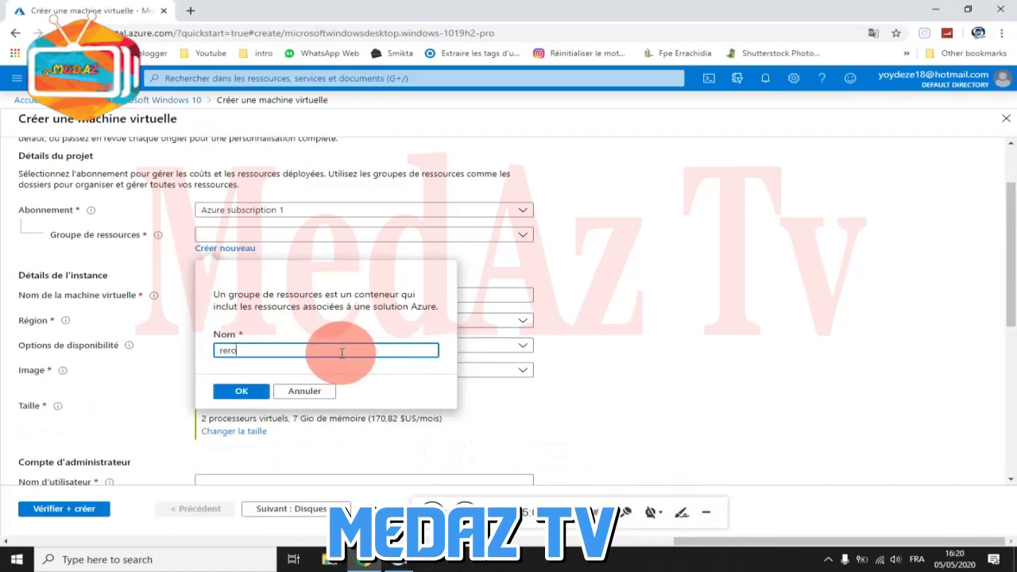
pyautogui.click(253, 391)
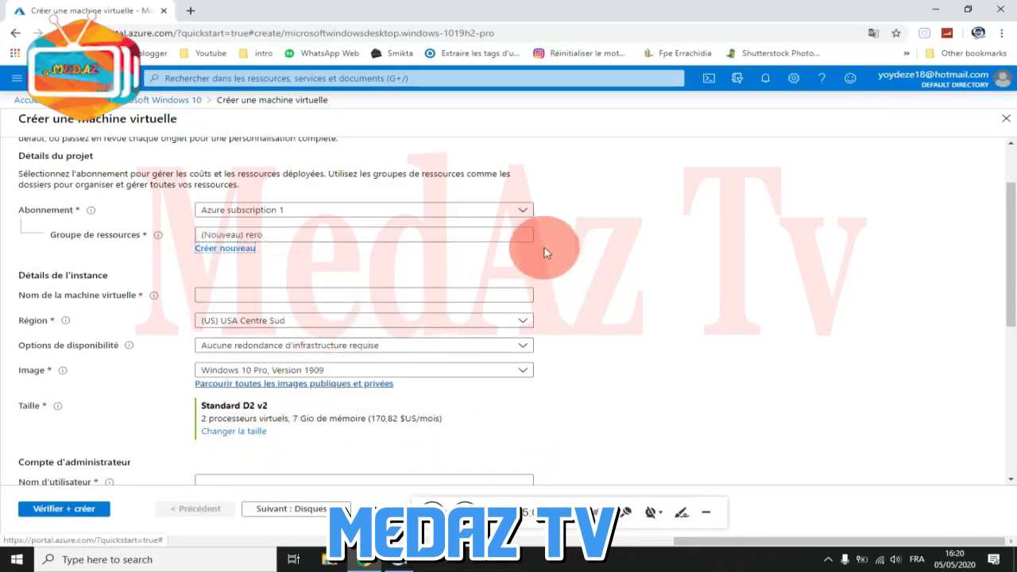
pyautogui.moveTo(1011, 266); pyautogui.dragTo(1015, 292)
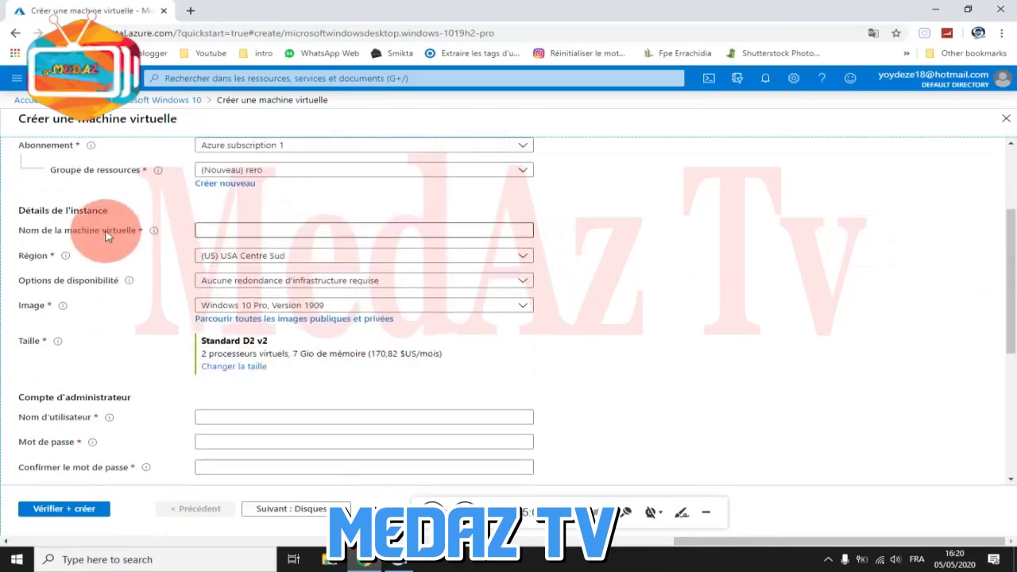
# Name the VM rero12 in region (US) USA Est with no infrastructure redundancy.
pyautogui.click(240, 230)
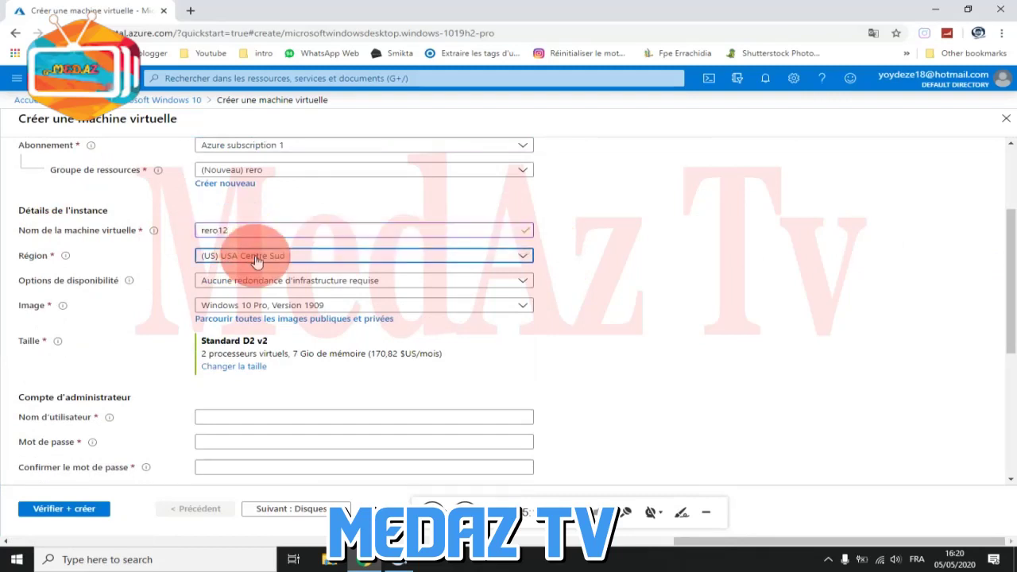
pyautogui.click(260, 255)
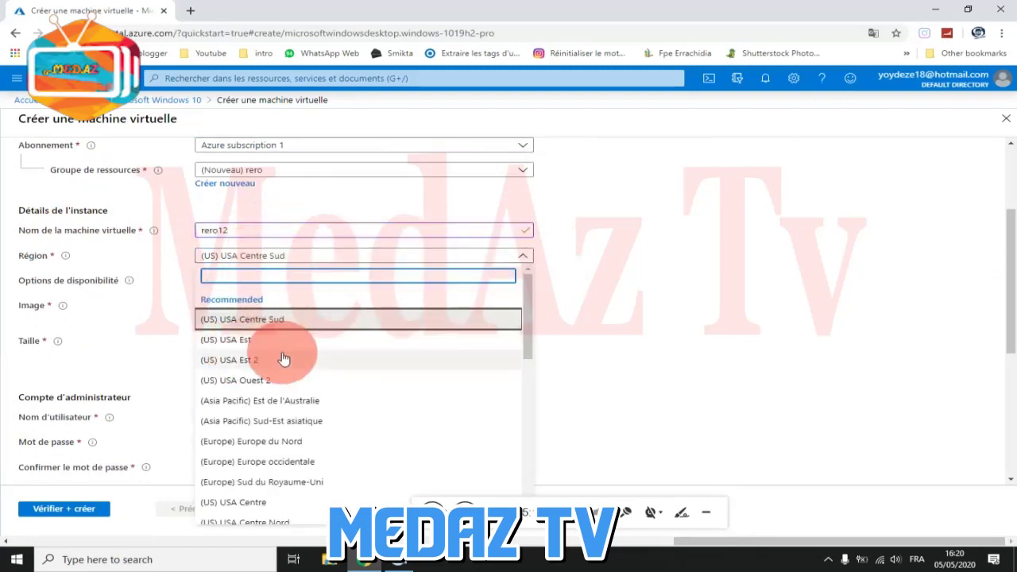
pyautogui.click(260, 350)
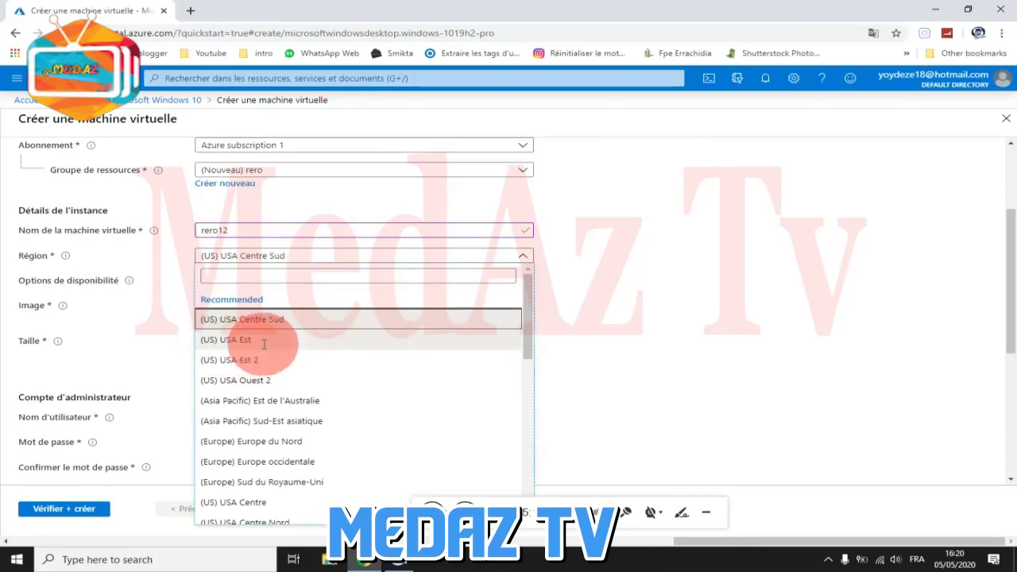
pyautogui.click(285, 284)
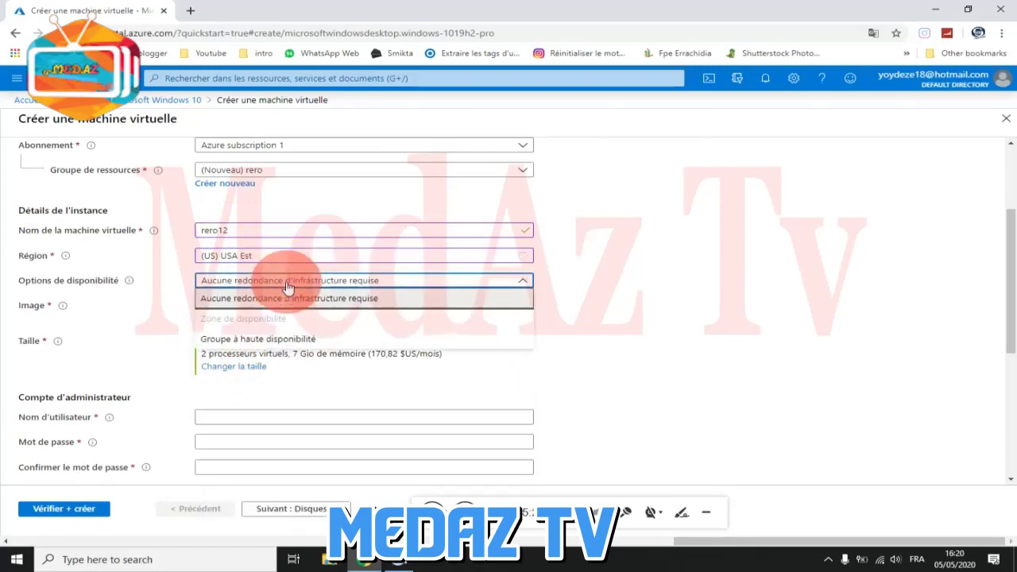
pyautogui.click(287, 298)
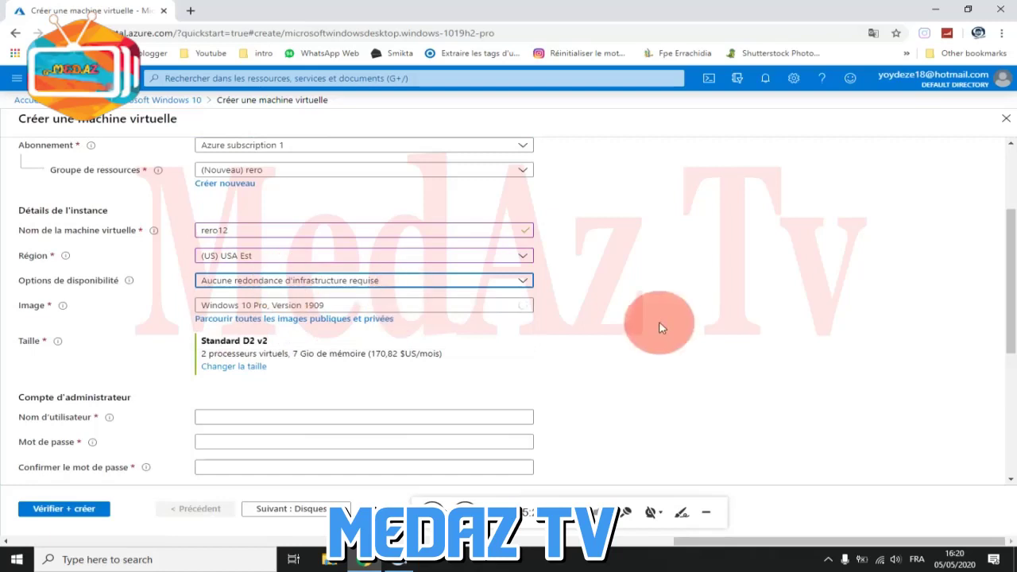
# Bring up the VM size selection with Changer la taille.
pyautogui.scroll(-1, 1003, 342)
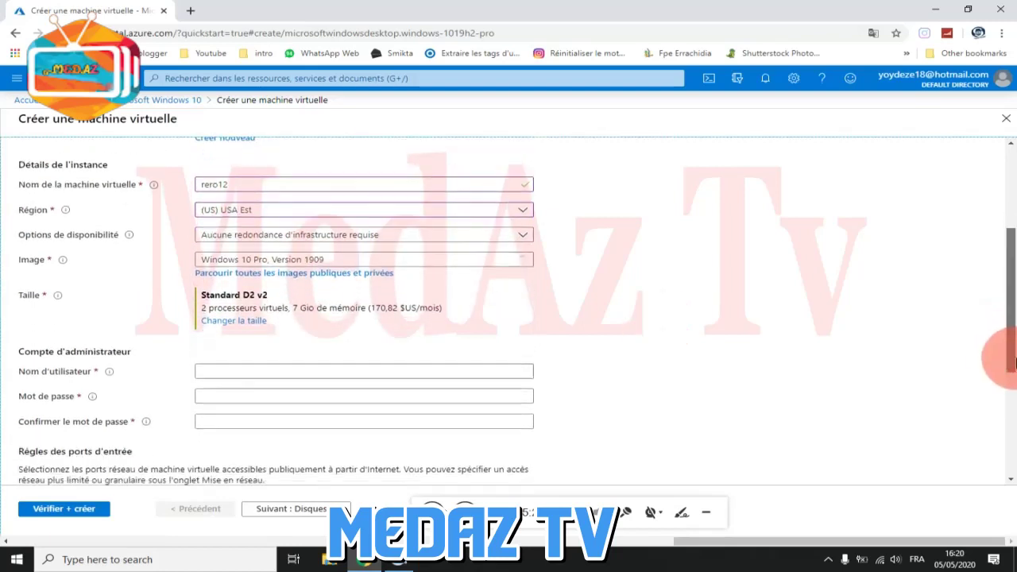
pyautogui.click(236, 324)
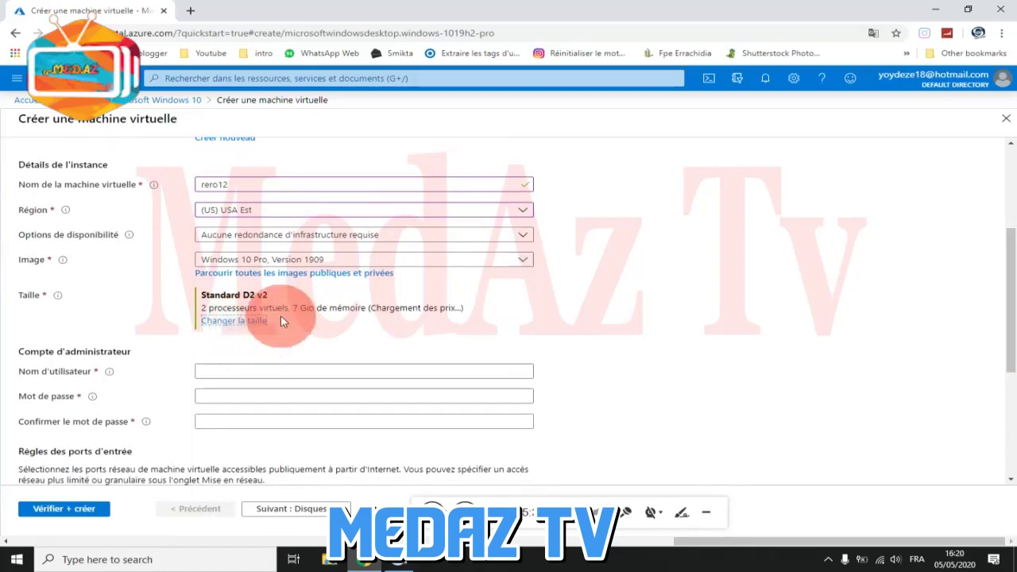
pyautogui.click(240, 324)
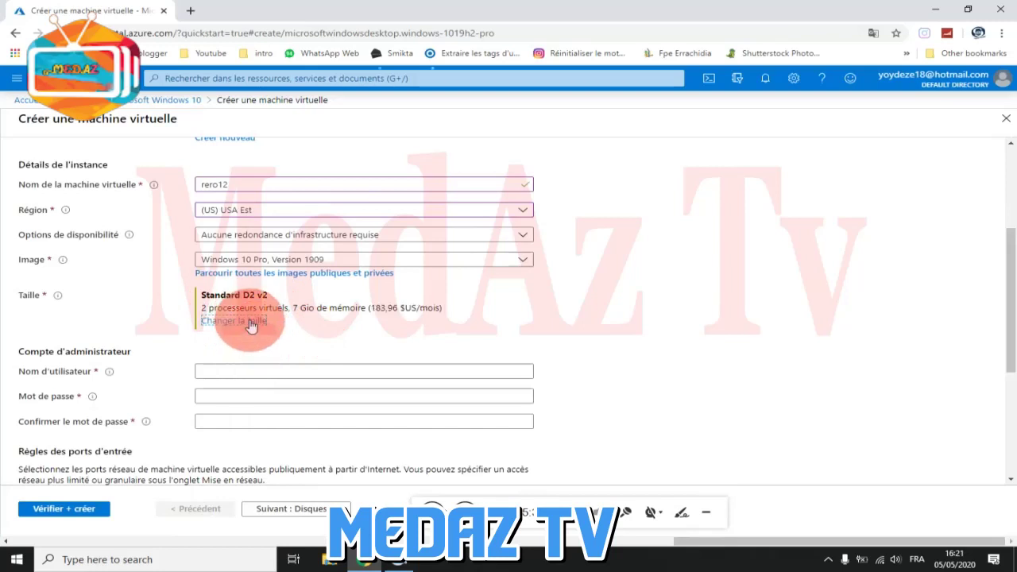
pyautogui.click(251, 324)
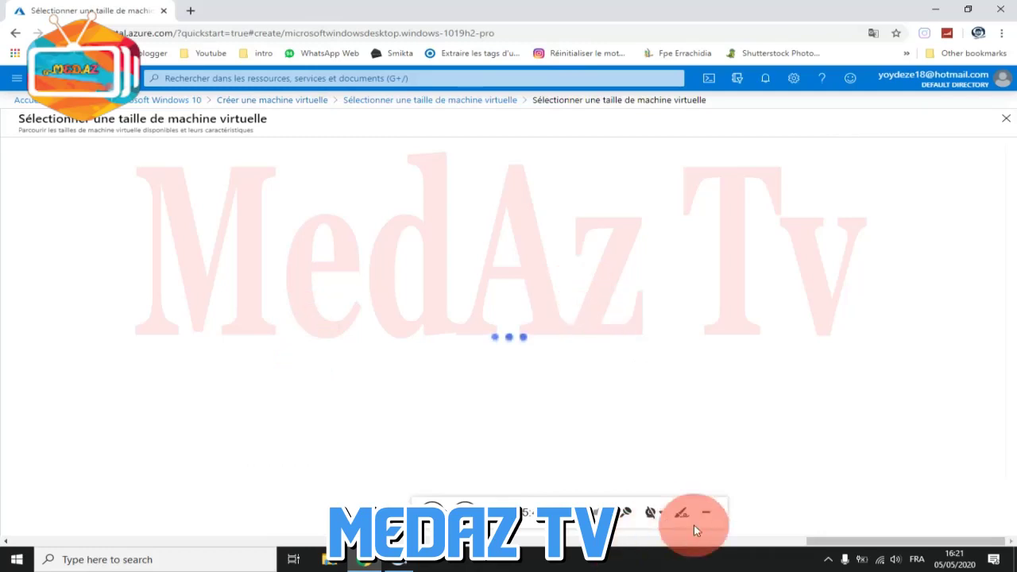
# Cancel the discard-changes prompt and widen the blade to show all 275 USA Est sizes with monthly costs.
pyautogui.click(668, 514)
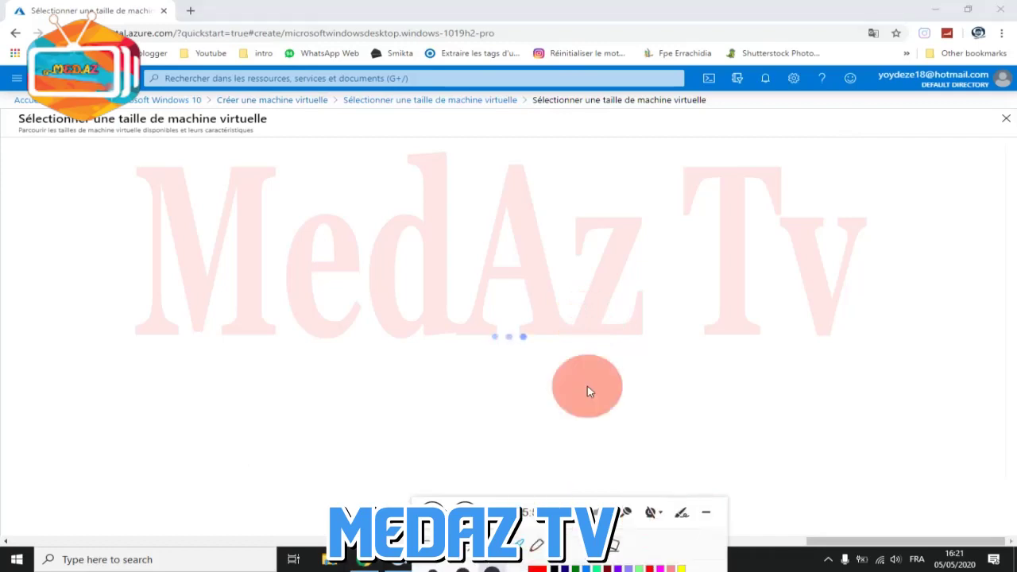
pyautogui.click(685, 517)
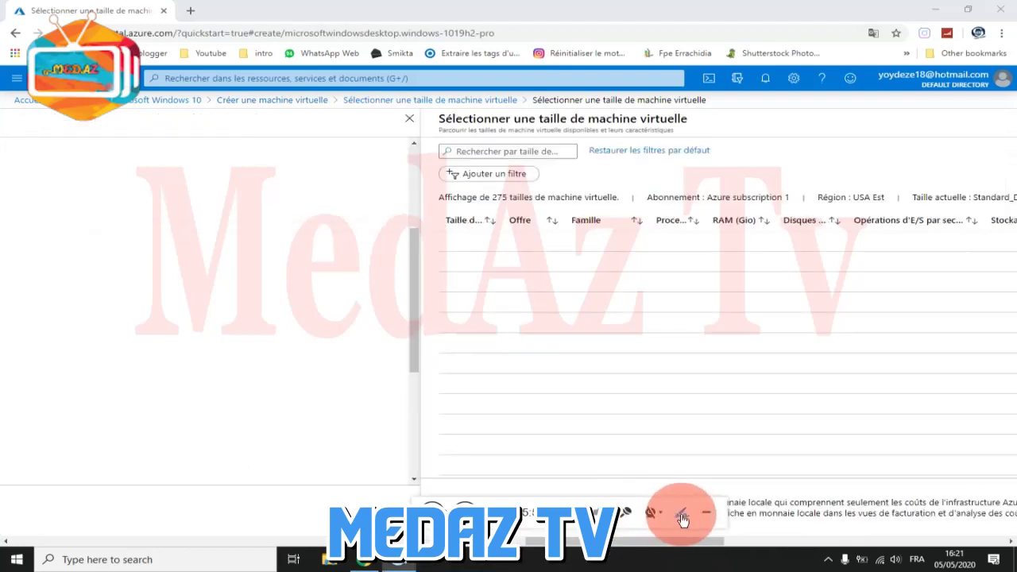
pyautogui.click(410, 120)
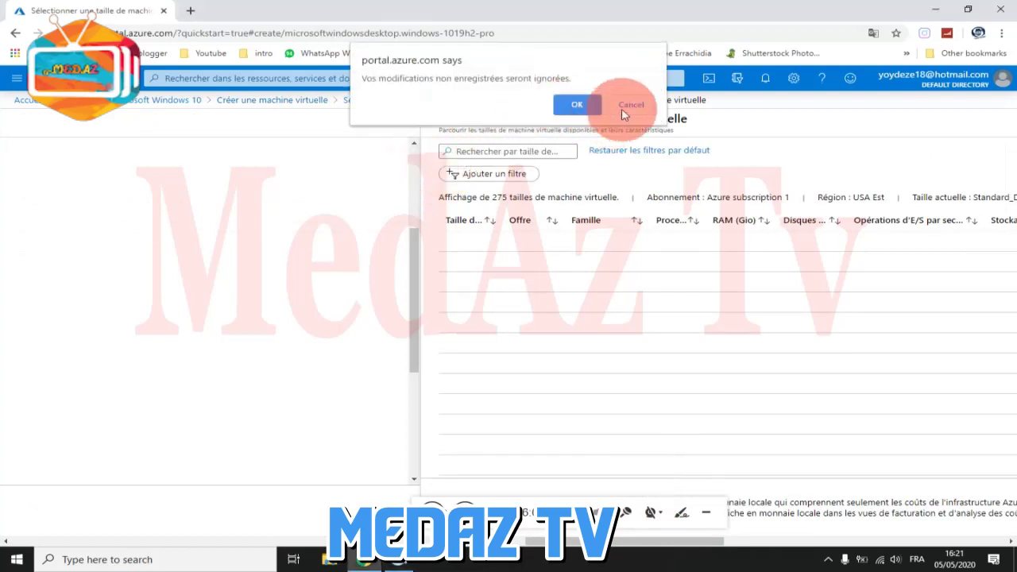
pyautogui.click(623, 111)
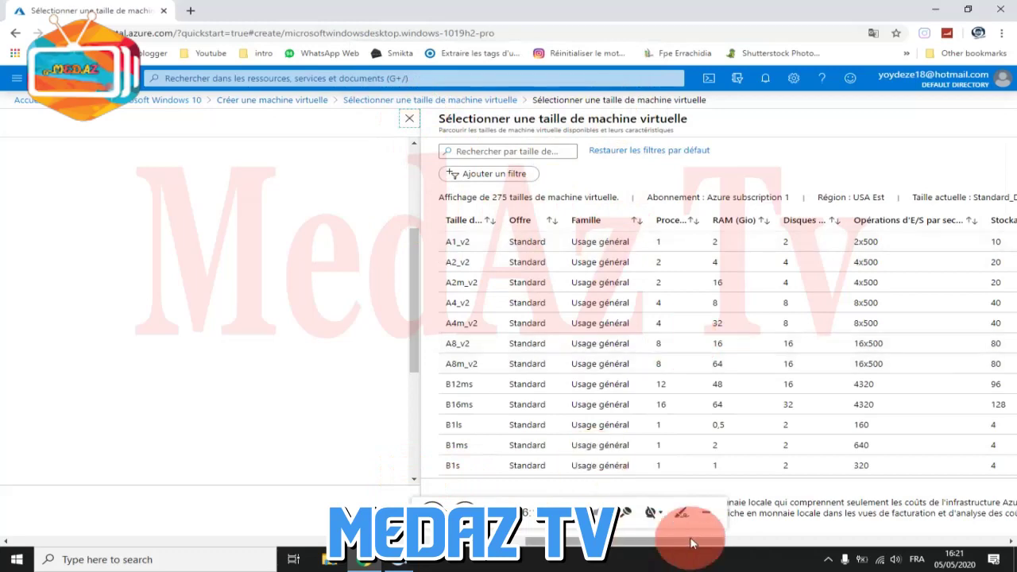
pyautogui.moveTo(682, 541); pyautogui.dragTo(759, 548)
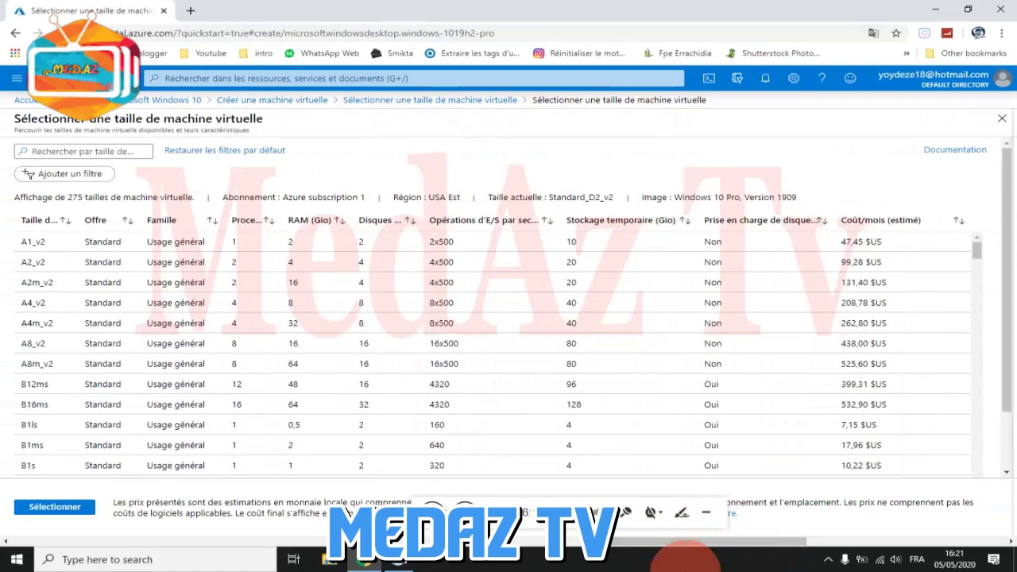
pyautogui.click(682, 513)
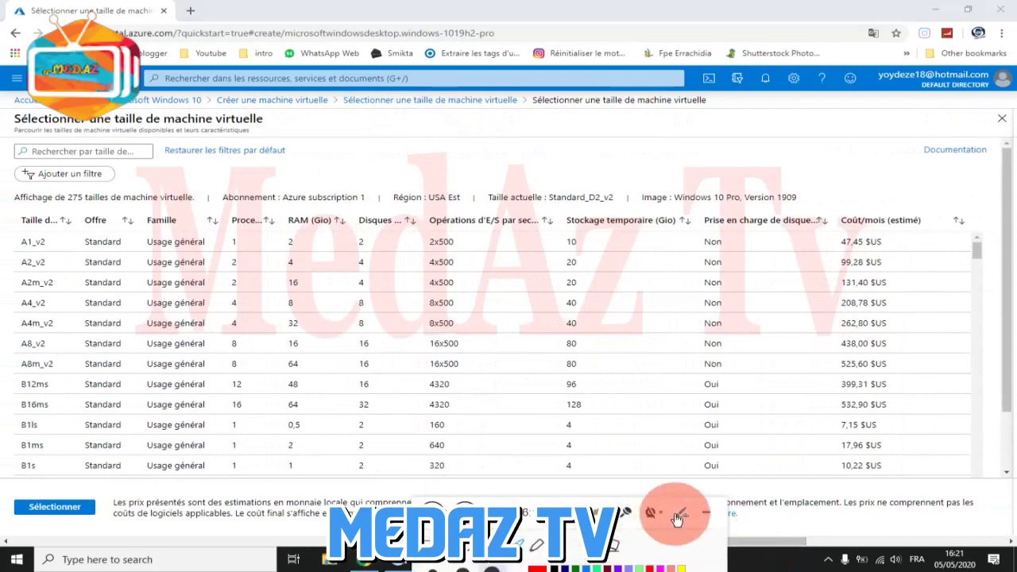
pyautogui.moveTo(916, 197)
pyautogui.mouseDown()
pyautogui.moveTo(814, 213)
pyautogui.moveTo(875, 233)
pyautogui.moveTo(935, 237)
pyautogui.moveTo(917, 198)
pyautogui.mouseUp()
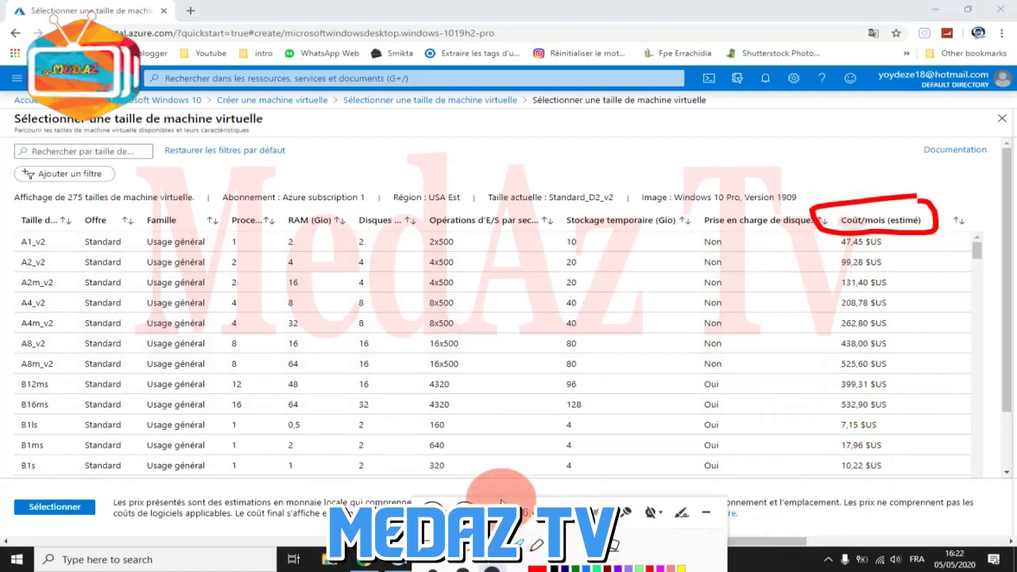
pyautogui.moveTo(306, 208)
pyautogui.mouseDown()
pyautogui.moveTo(278, 221)
pyautogui.moveTo(279, 236)
pyautogui.moveTo(343, 236)
pyautogui.moveTo(348, 210)
pyautogui.moveTo(227, 224)
pyautogui.moveTo(231, 205)
pyautogui.moveTo(267, 203)
pyautogui.moveTo(265, 229)
pyautogui.mouseUp()
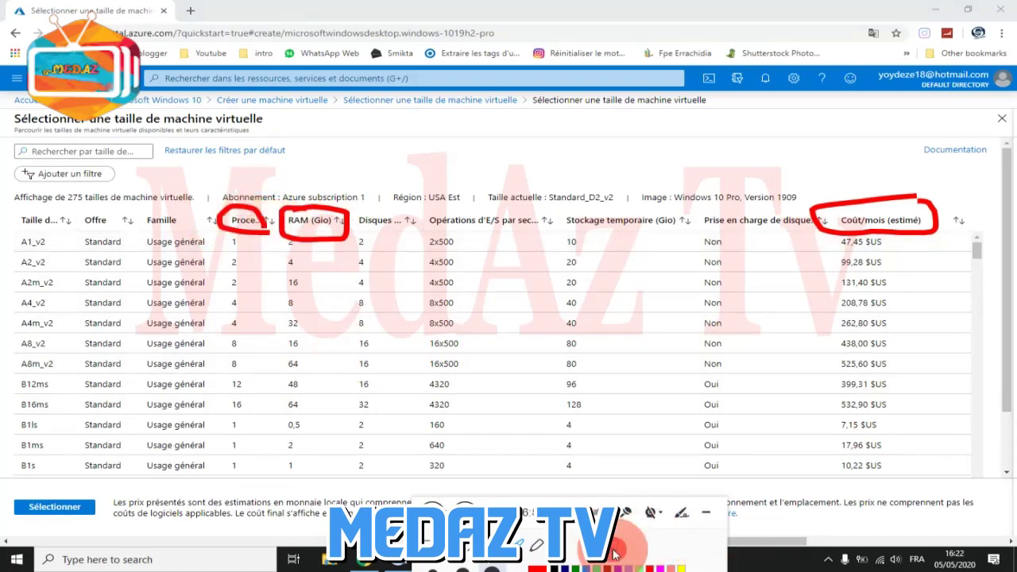
pyautogui.click(650, 512)
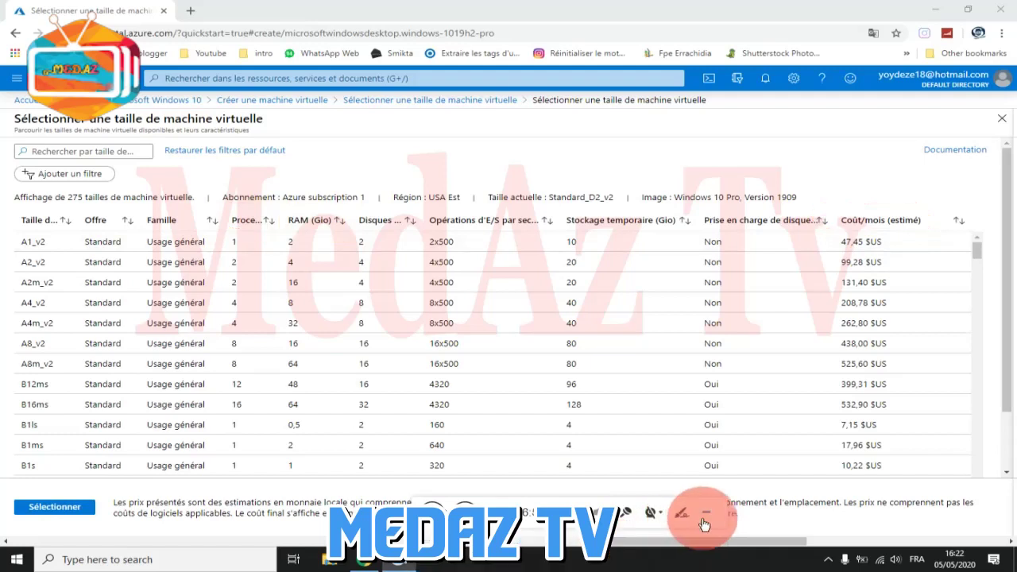
pyautogui.click(707, 513)
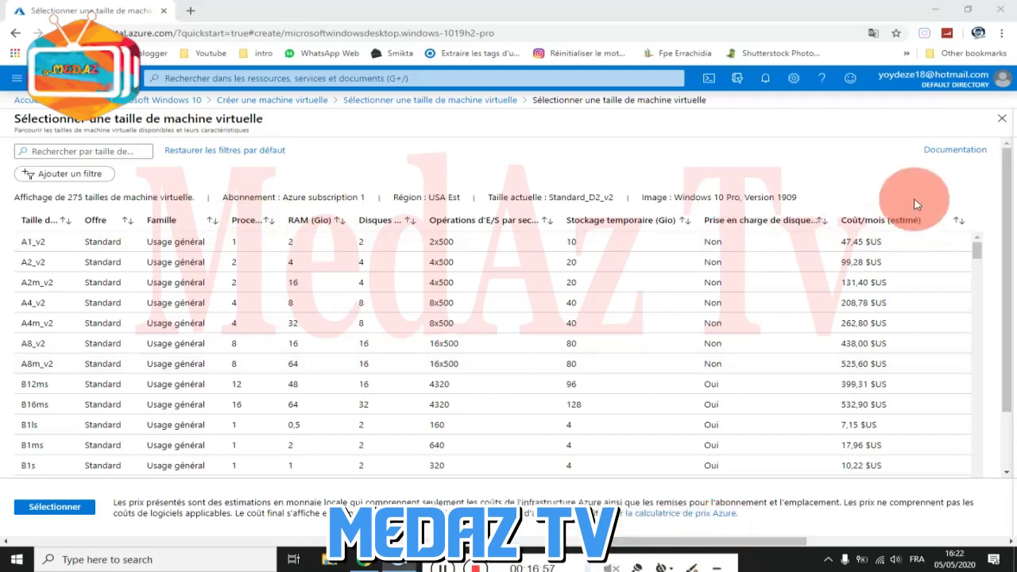
# Sort the VM size list by Coût/mois and browse the sizes.
pyautogui.click(869, 227)
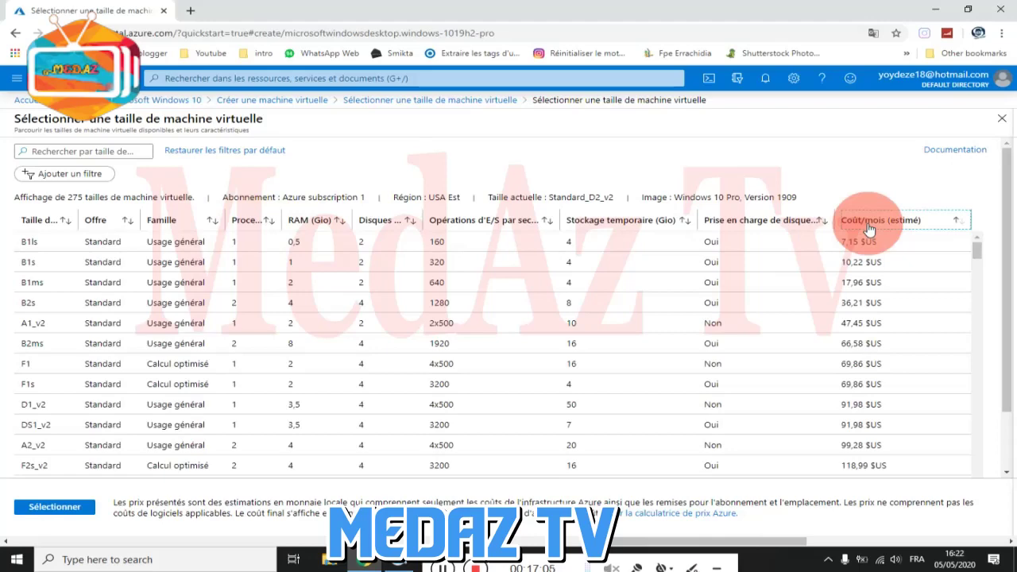
pyautogui.scroll(-5, 979, 262)
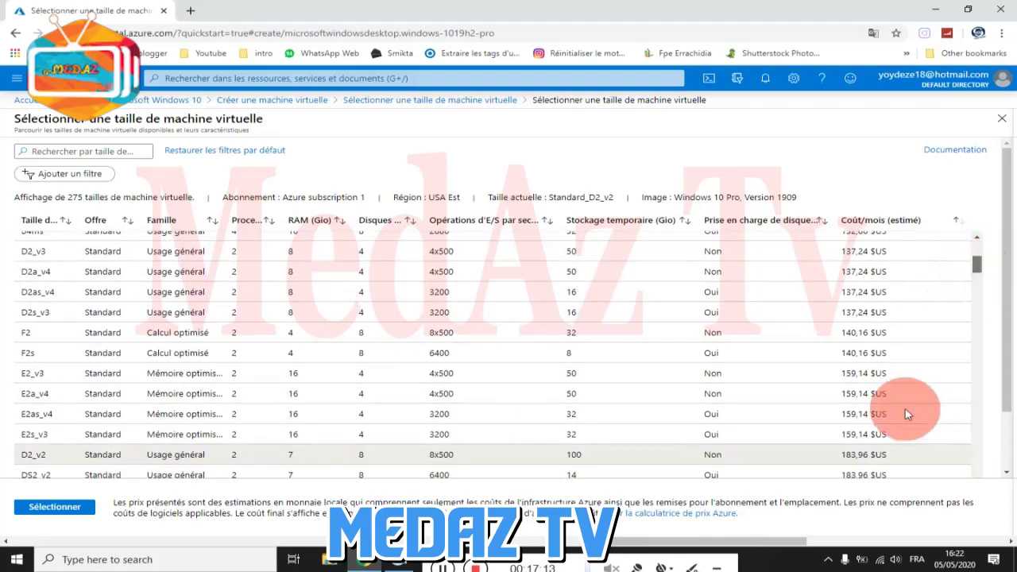
pyautogui.scroll(-4, 909, 413)
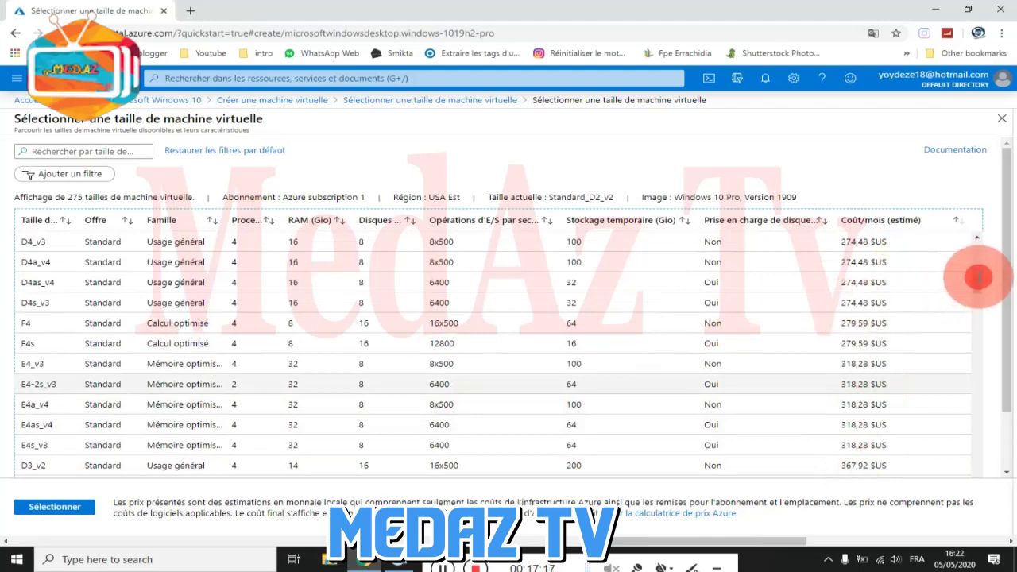
pyautogui.moveTo(978, 278); pyautogui.dragTo(979, 267)
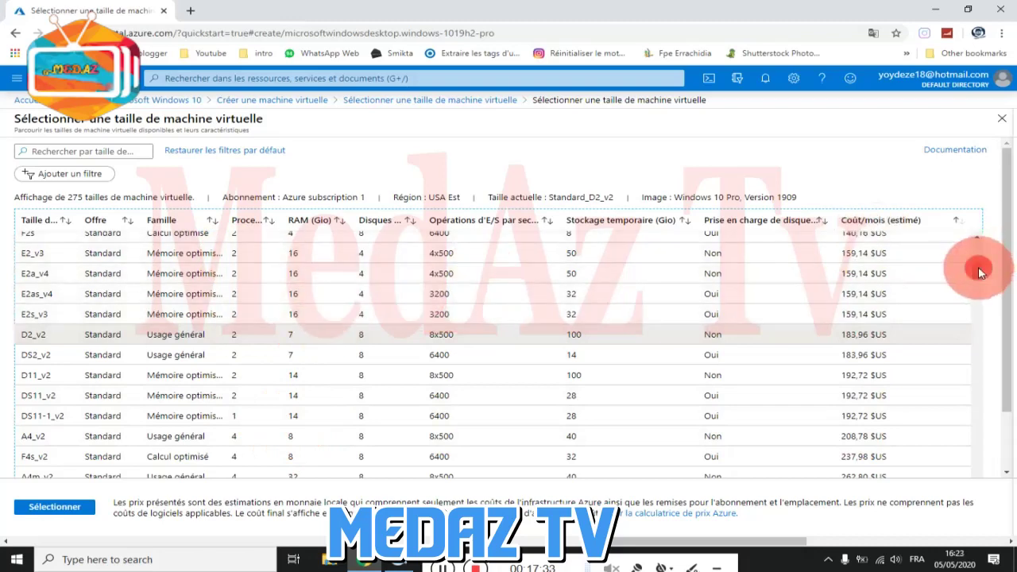
pyautogui.scroll(2, 978, 268)
pyautogui.scroll(1, 979, 268)
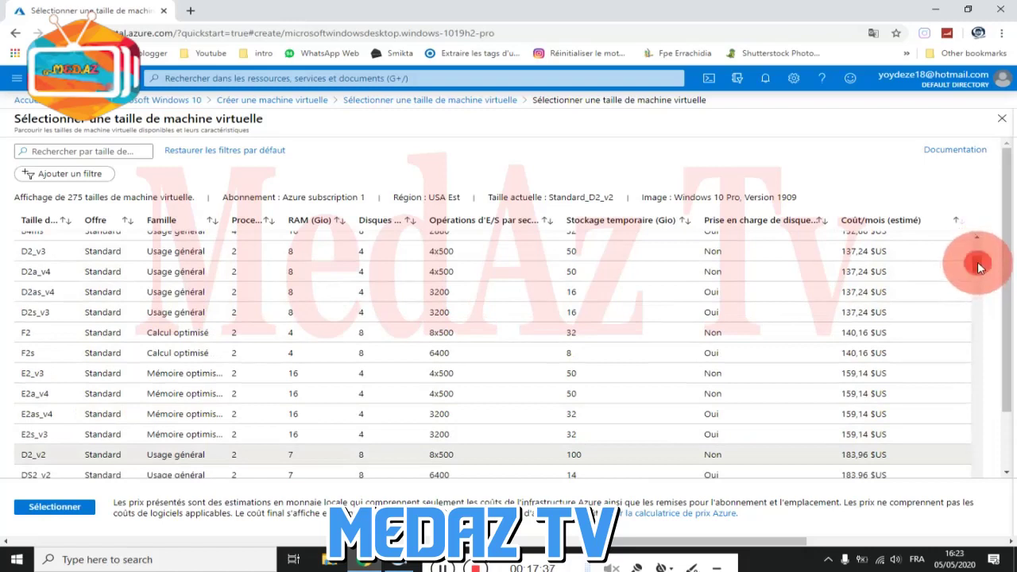
pyautogui.scroll(5, 978, 254)
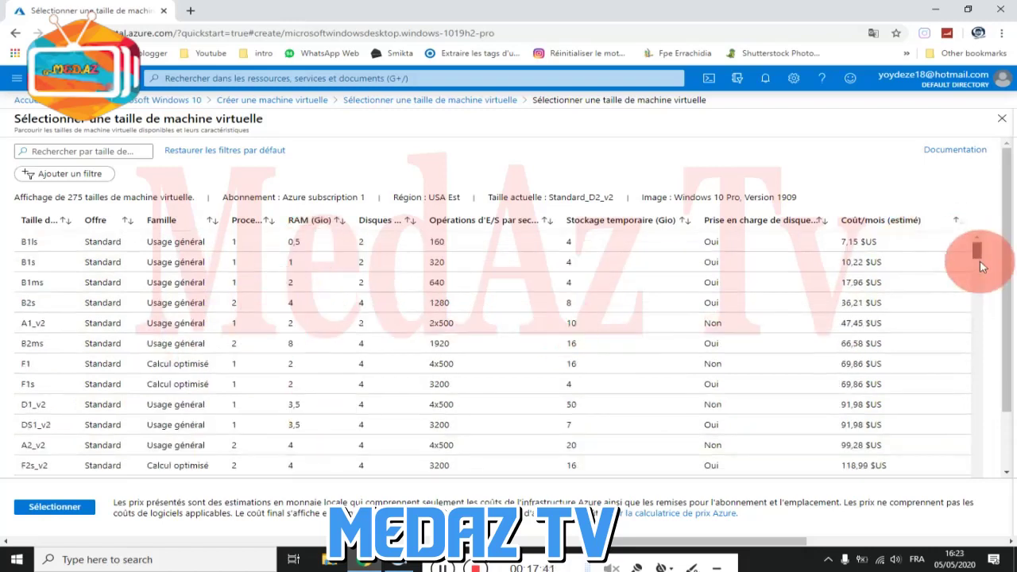
pyautogui.click(978, 251)
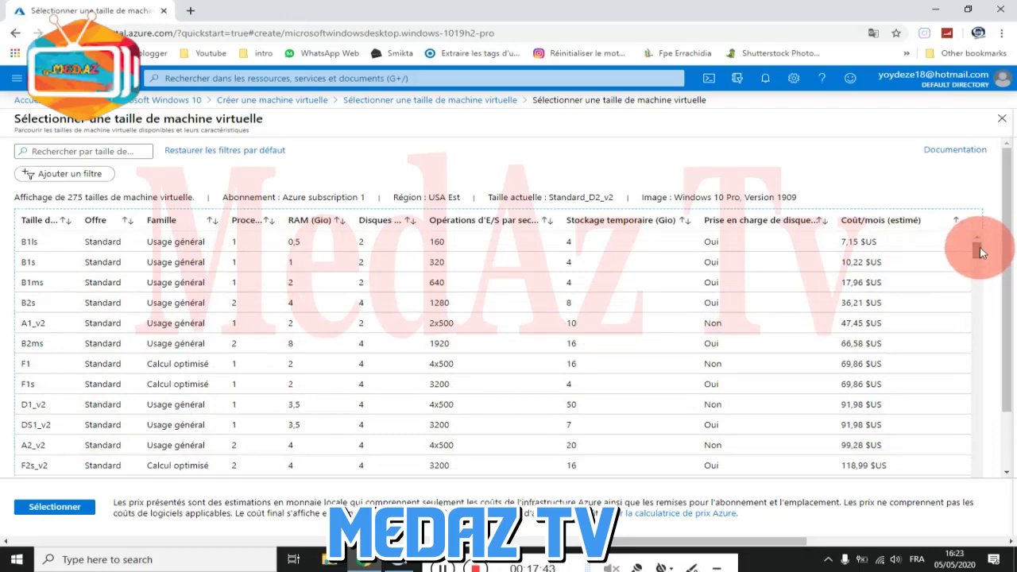
pyautogui.moveTo(981, 254); pyautogui.dragTo(979, 257)
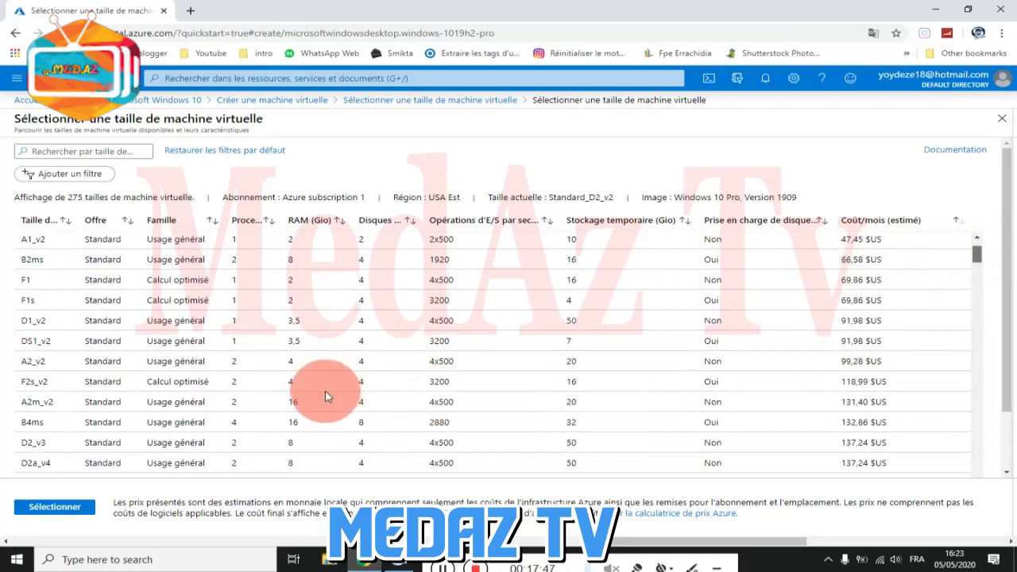
pyautogui.scroll(-1, 284, 429)
# Select Standard B4ms (4 vCPUs, 16 GiB RAM) instead of D2_v3 and confirm it.
pyautogui.click(288, 429)
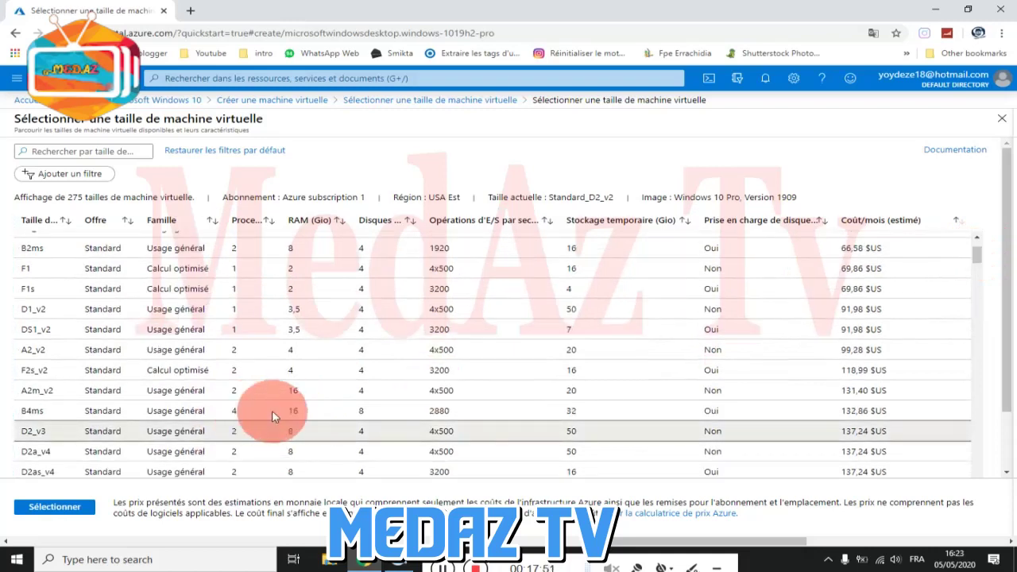
pyautogui.click(280, 416)
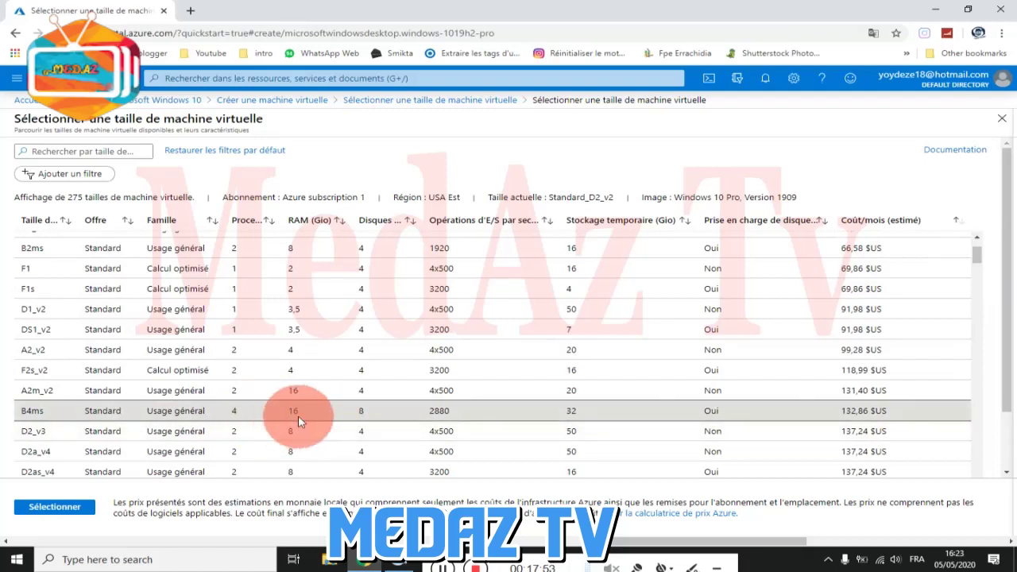
pyautogui.doubleClick(293, 411)
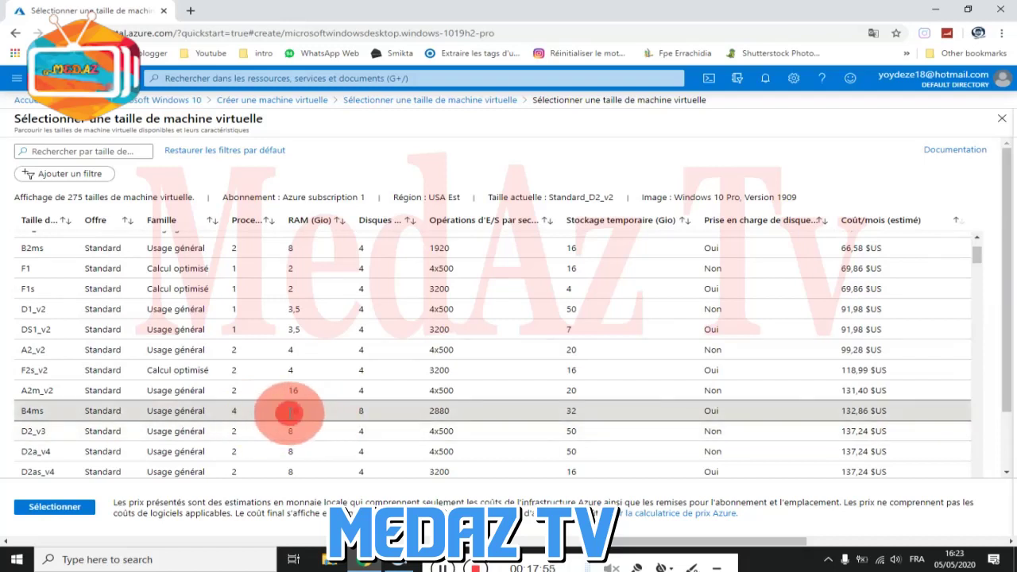
pyautogui.click(234, 411)
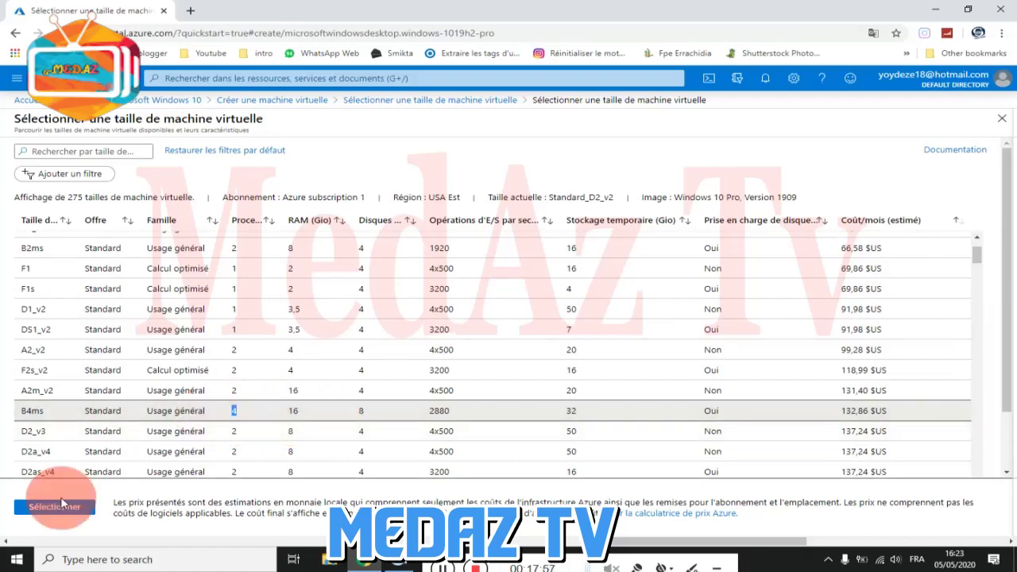
pyautogui.click(46, 513)
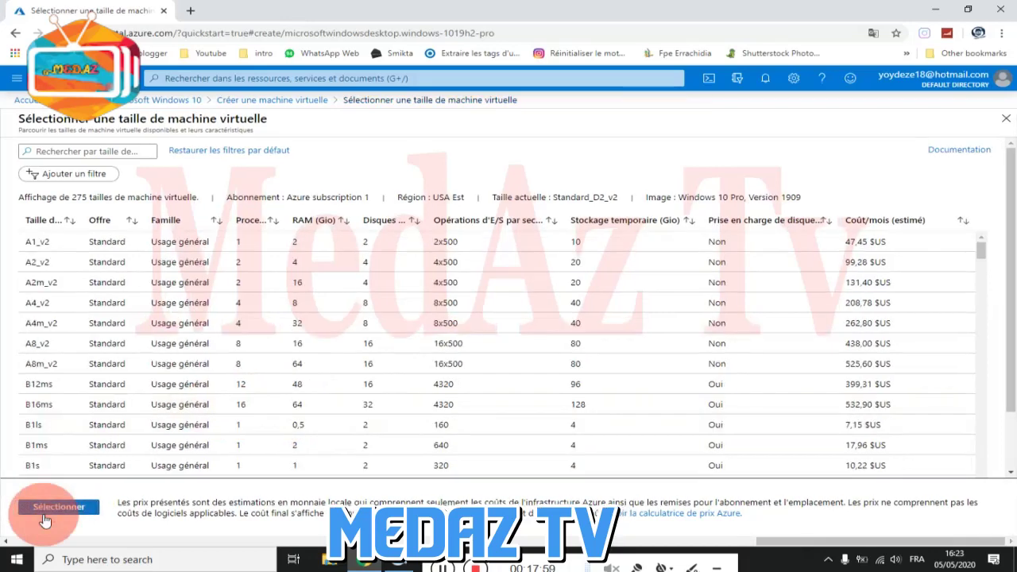
pyautogui.click(354, 370)
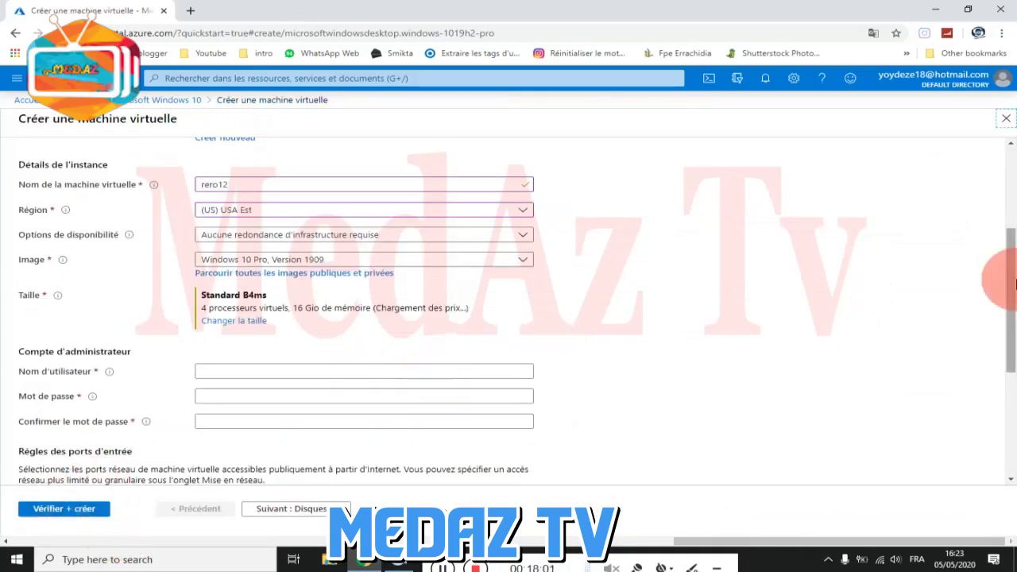
pyautogui.moveTo(1011, 278); pyautogui.dragTo(1011, 327)
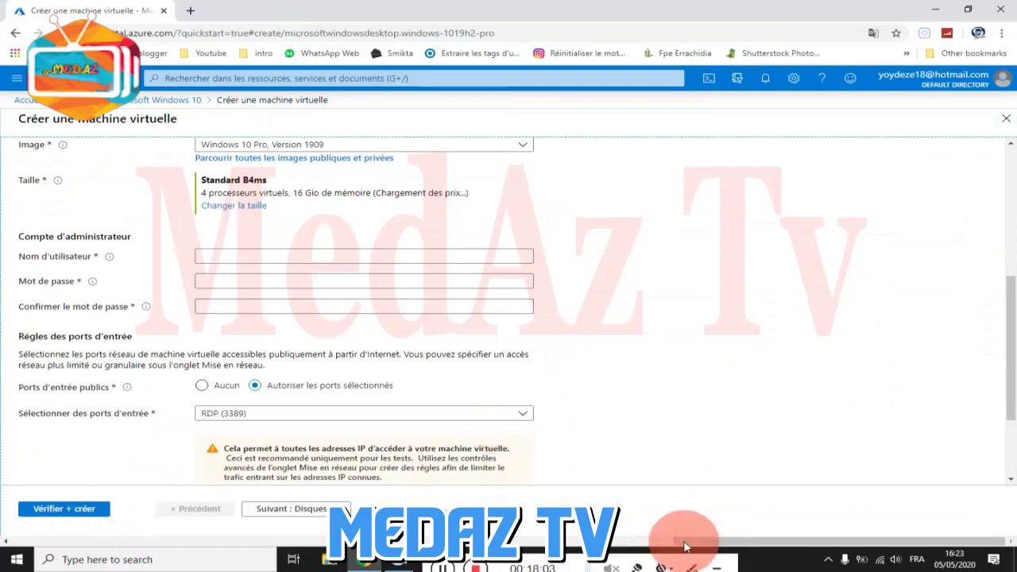
pyautogui.click(698, 515)
pyautogui.click(695, 515)
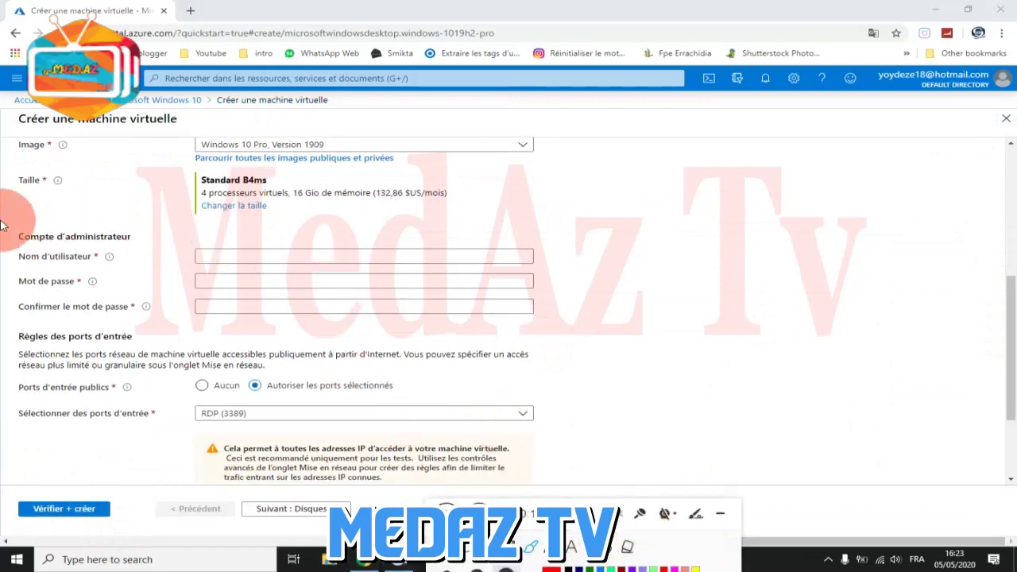
pyautogui.moveTo(4, 225)
pyautogui.mouseDown()
pyautogui.moveTo(489, 234)
pyautogui.moveTo(560, 341)
pyautogui.moveTo(415, 352)
pyautogui.moveTo(215, 341)
pyautogui.moveTo(16, 302)
pyautogui.moveTo(6, 213)
pyautogui.mouseUp()
pyautogui.click(203, 355)
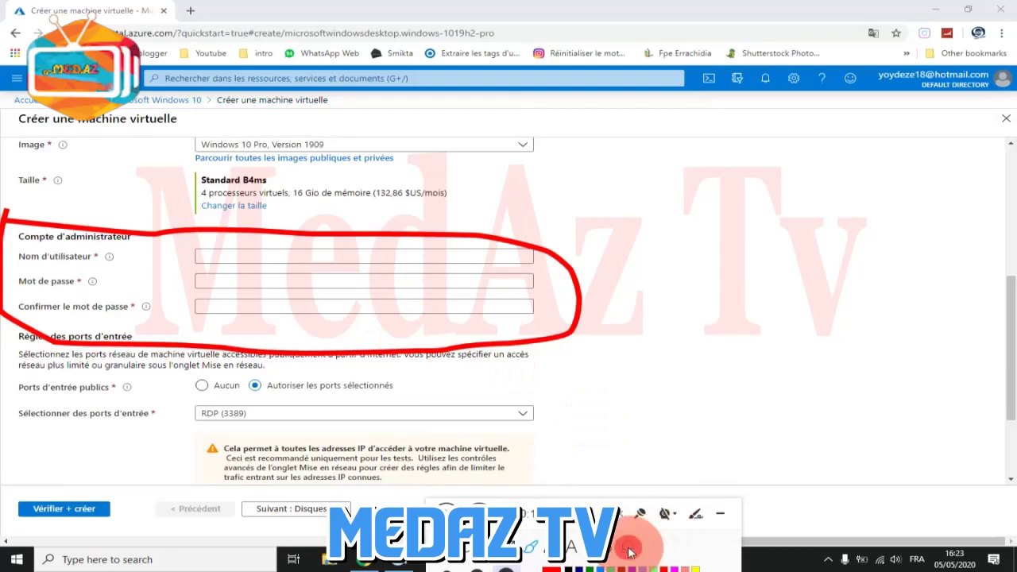
pyautogui.click(696, 520)
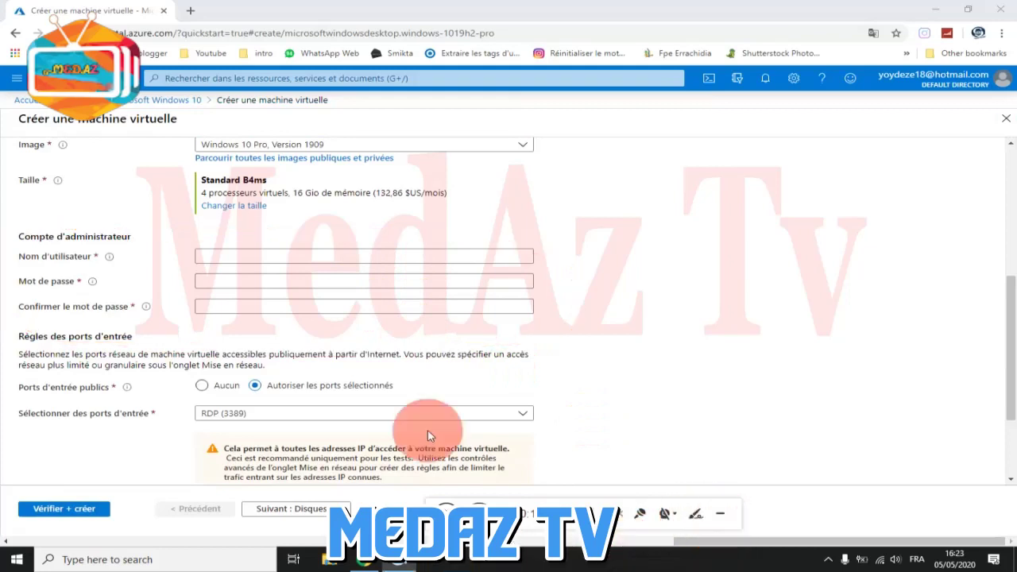
# Enter the administrator username, then the account password and its identical confirmation.
pyautogui.click(239, 258)
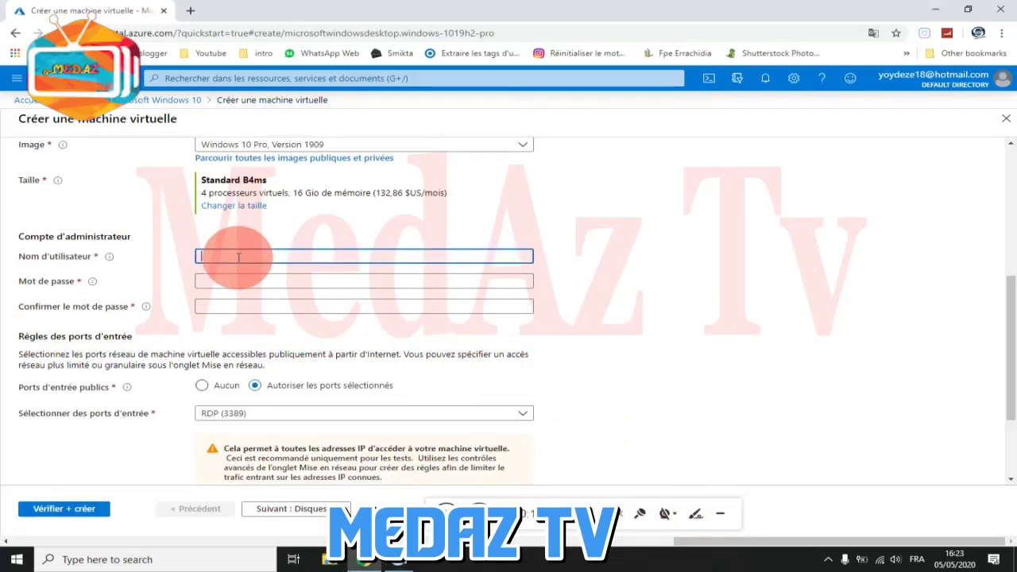
pyautogui.press('Tab')
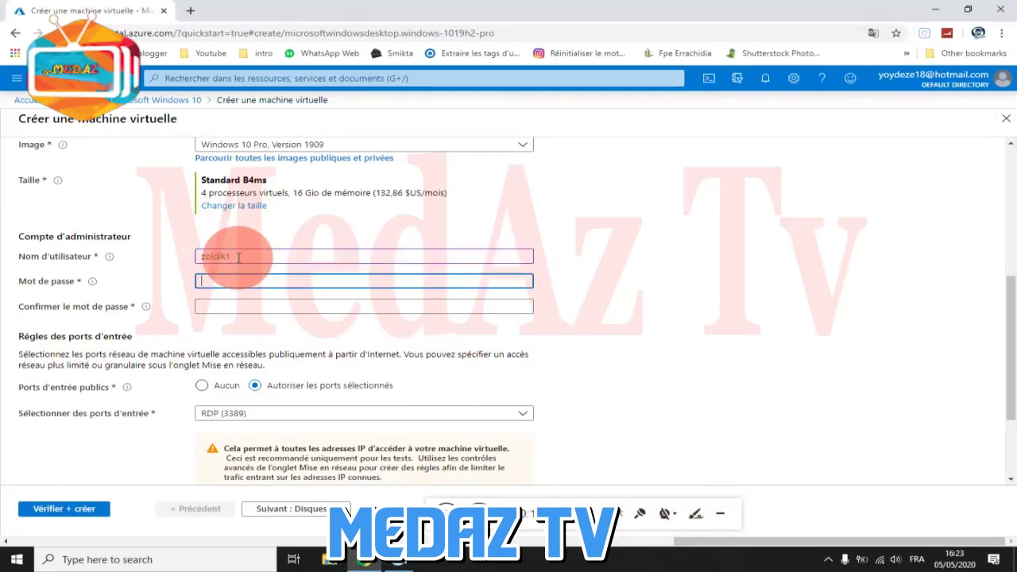
pyautogui.write('ab')
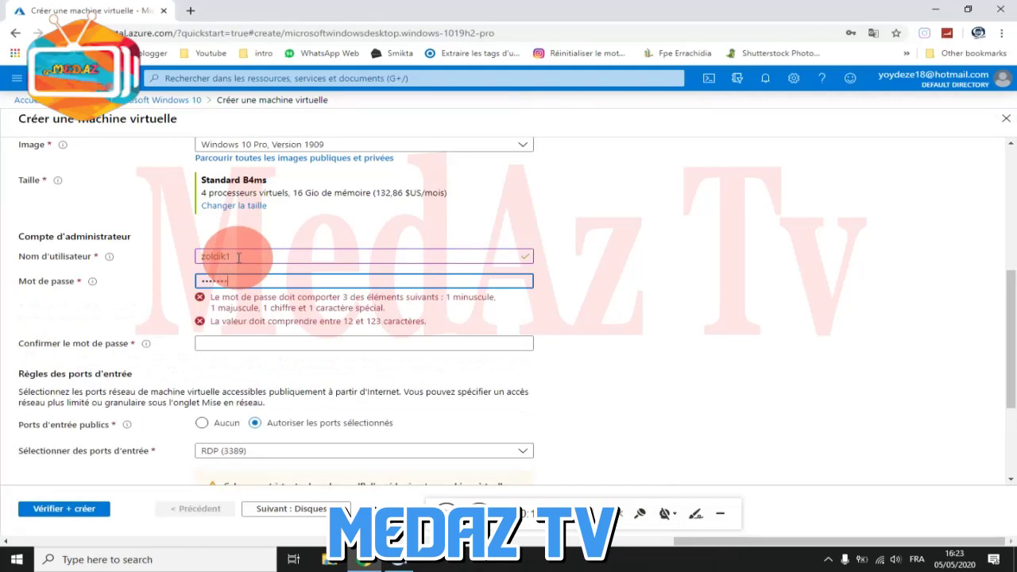
pyautogui.hotkey('ctrl', 'a')
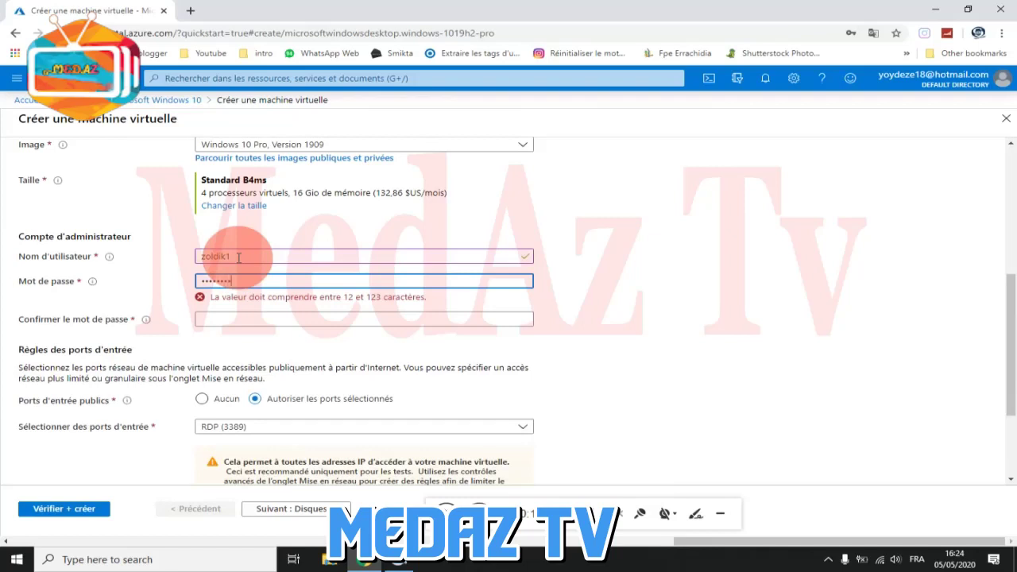
pyautogui.write('123')
pyautogui.press('Tab')
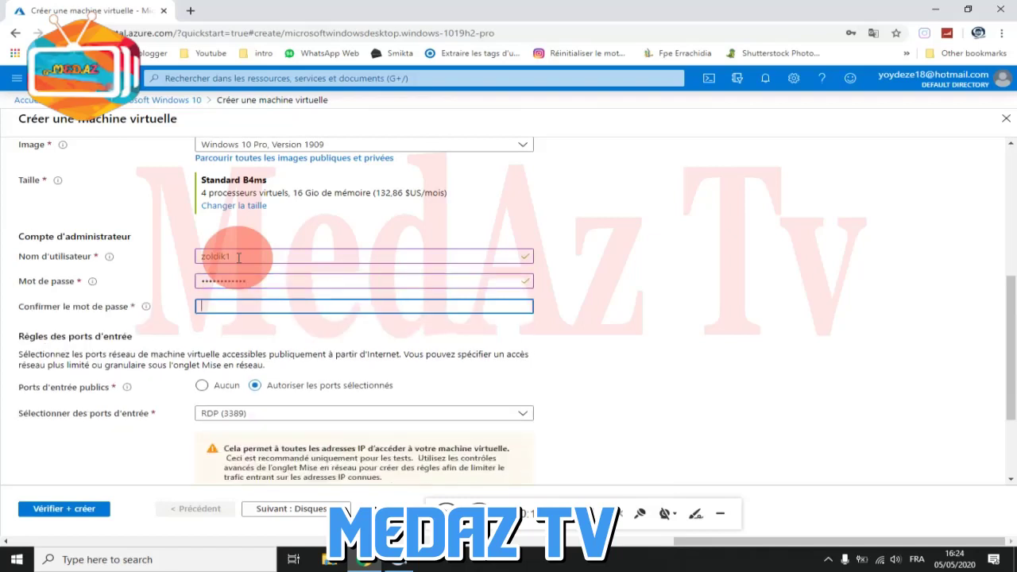
pyautogui.write('•••••••')
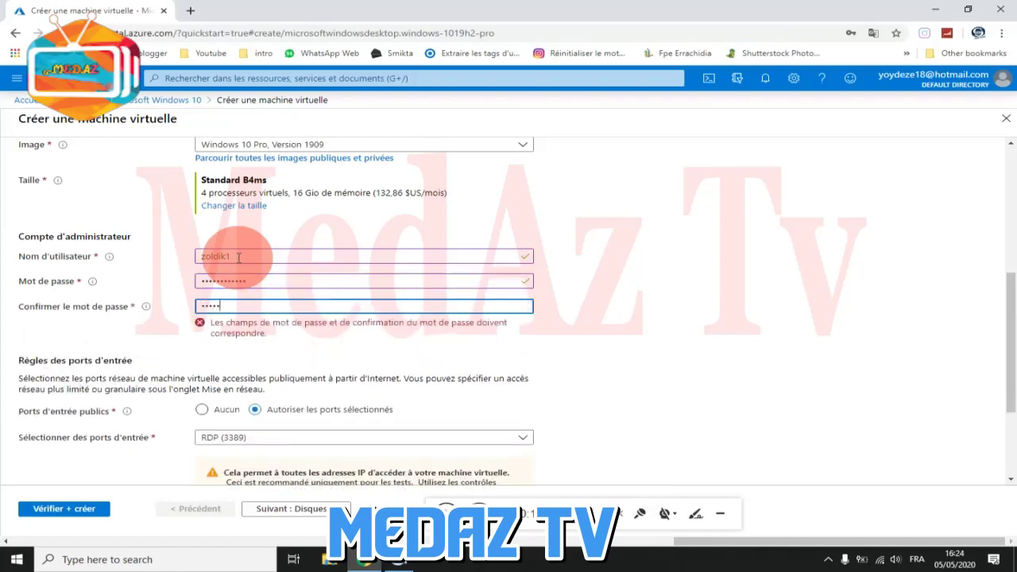
pyautogui.write('••')
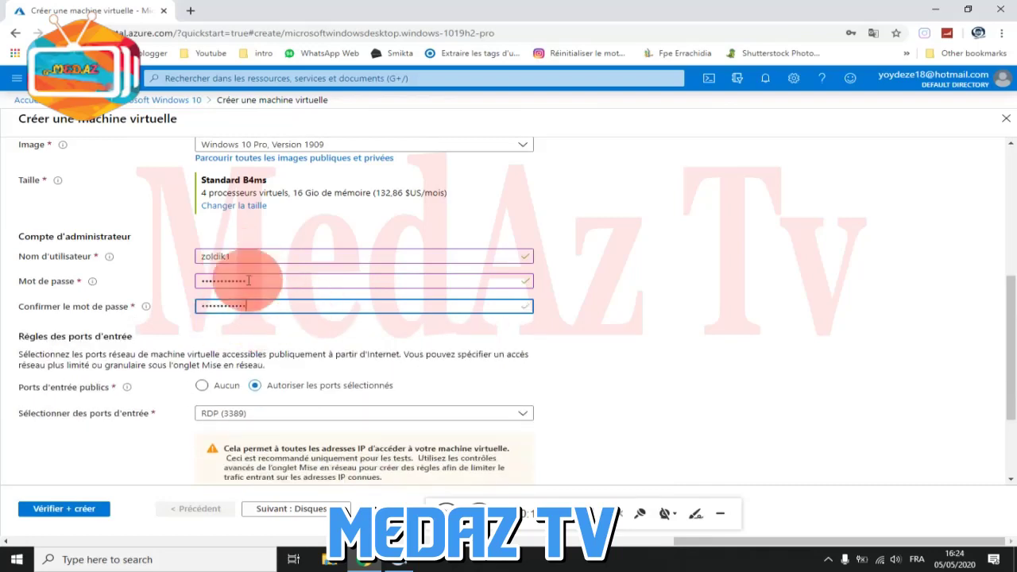
pyautogui.click(870, 314)
pyautogui.moveTo(1011, 367); pyautogui.dragTo(954, 370)
# Allow inbound HTTP (80), HTTPS (443), SSH (22) and RDP (3389), then continue to Disks.
pyautogui.click(258, 148)
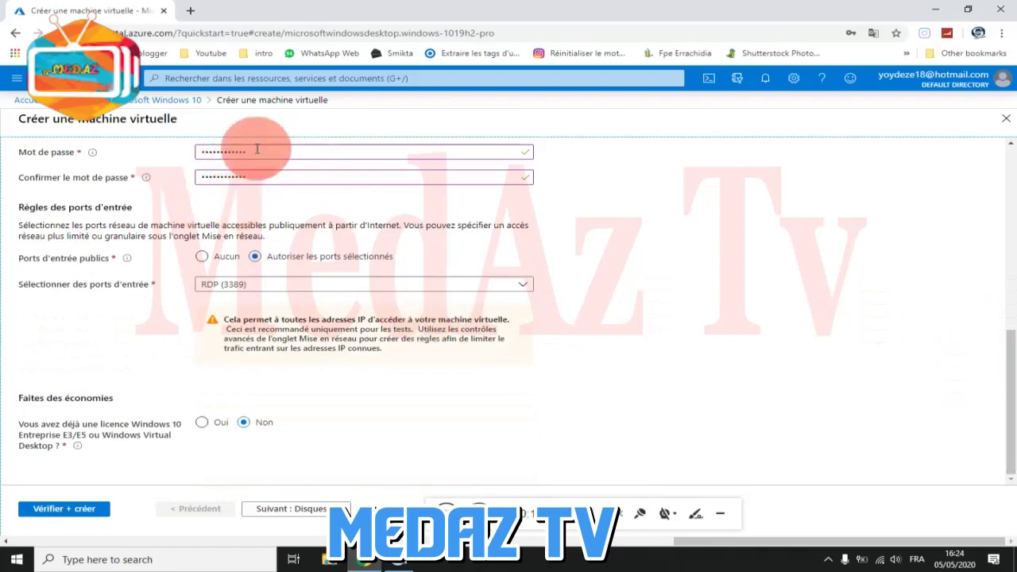
pyautogui.click(240, 286)
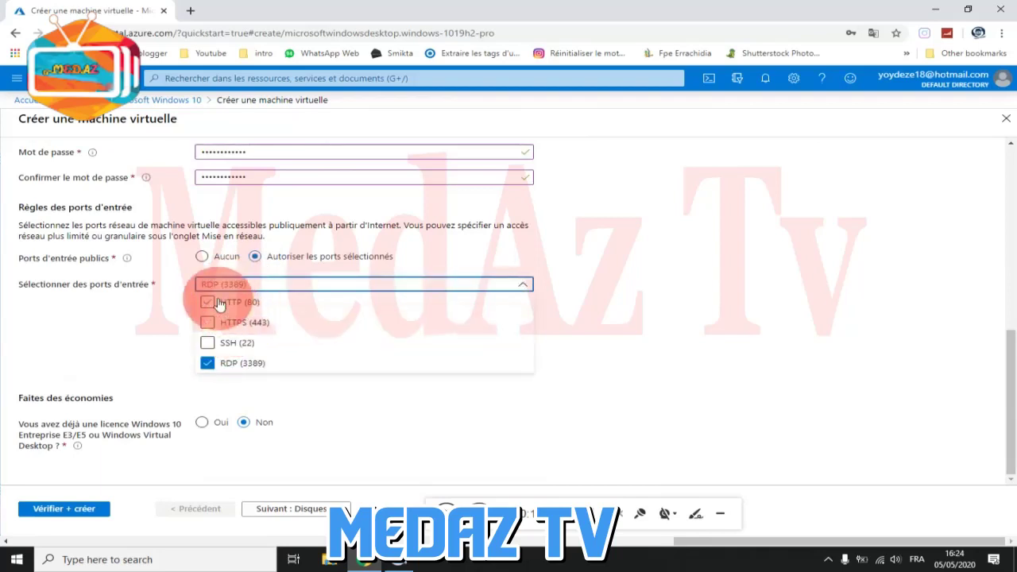
pyautogui.click(212, 302)
pyautogui.click(208, 323)
pyautogui.click(208, 343)
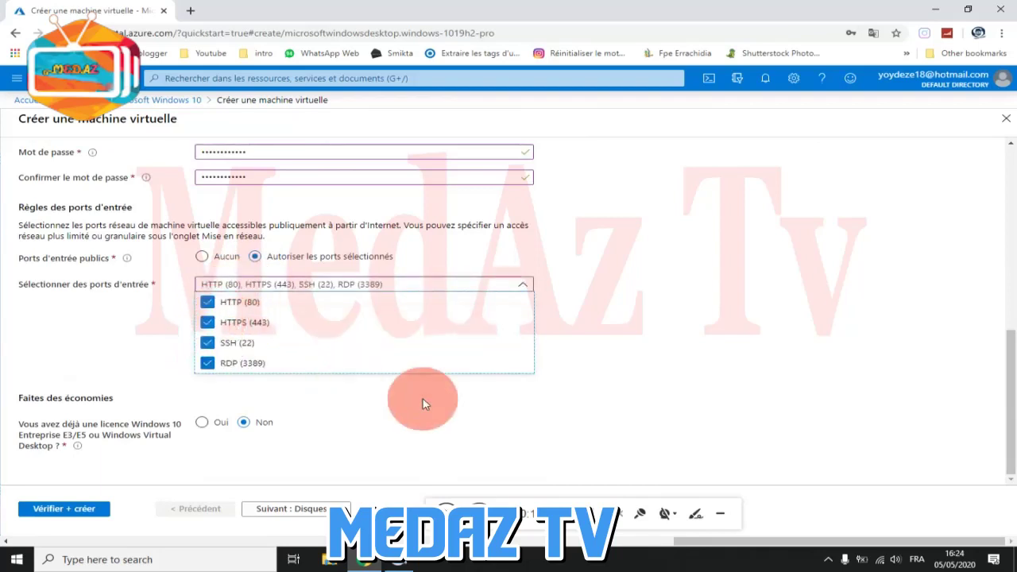
pyautogui.click(302, 390)
pyautogui.click(283, 510)
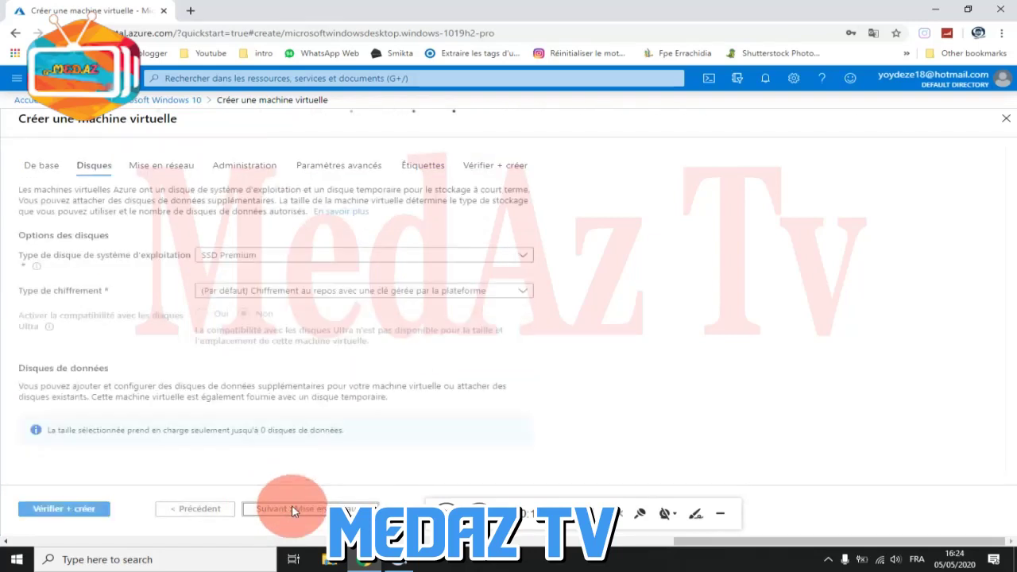
# Step through Networking, Management, Advanced and Tags to Vérifier + créer, declining the browser's password save.
pyautogui.click(302, 509)
pyautogui.click(327, 509)
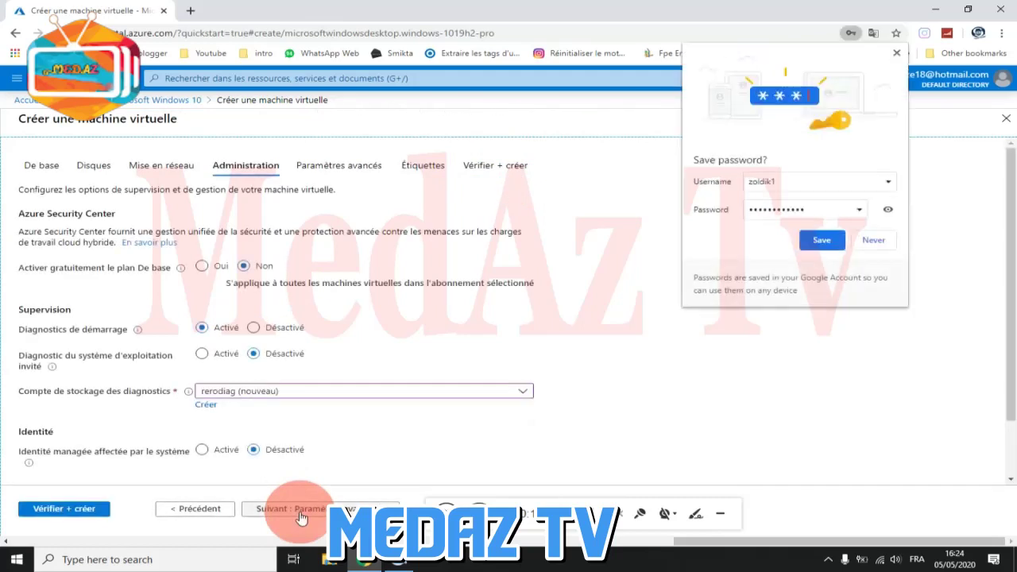
pyautogui.click(301, 517)
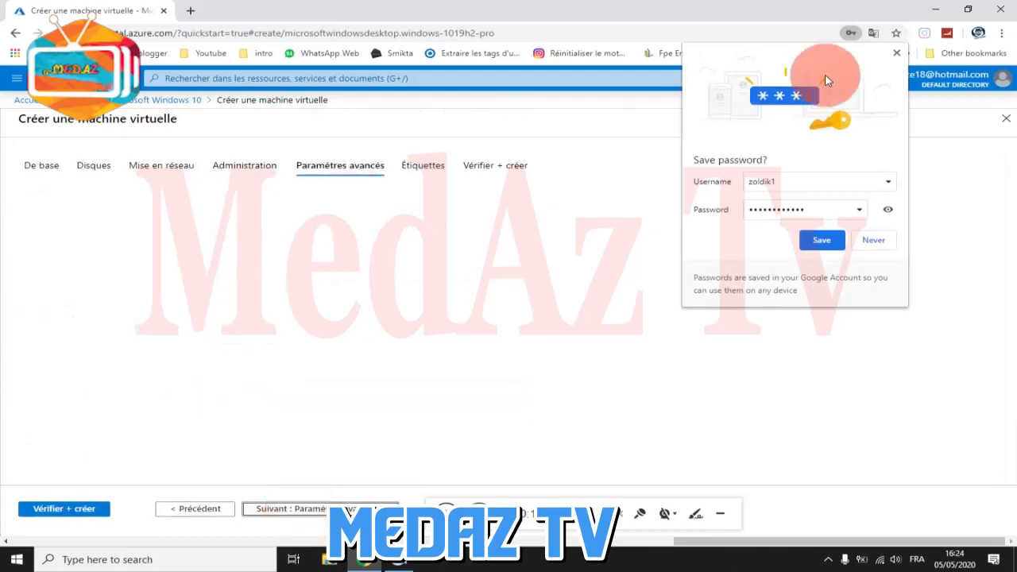
pyautogui.click(896, 53)
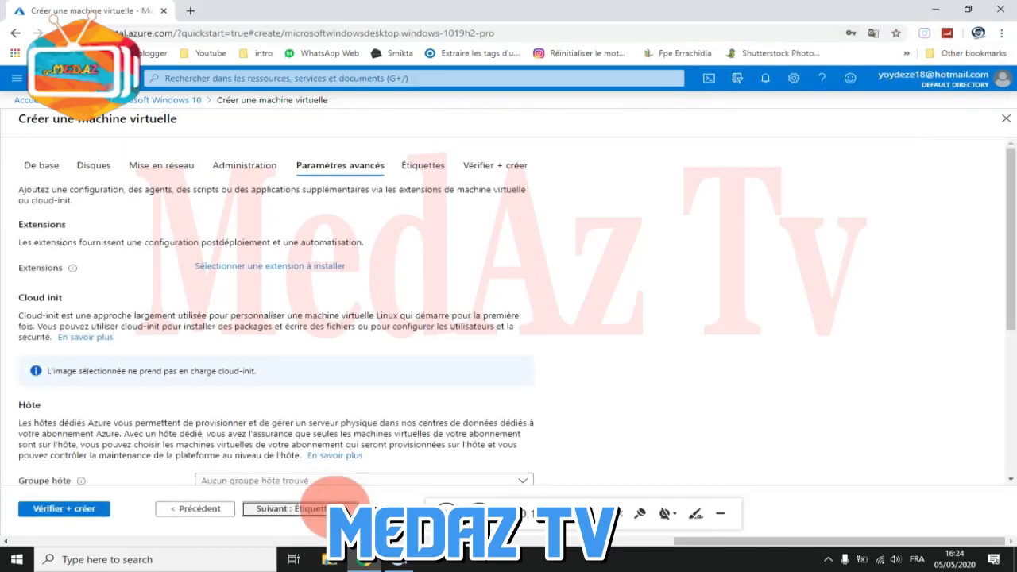
pyautogui.click(336, 505)
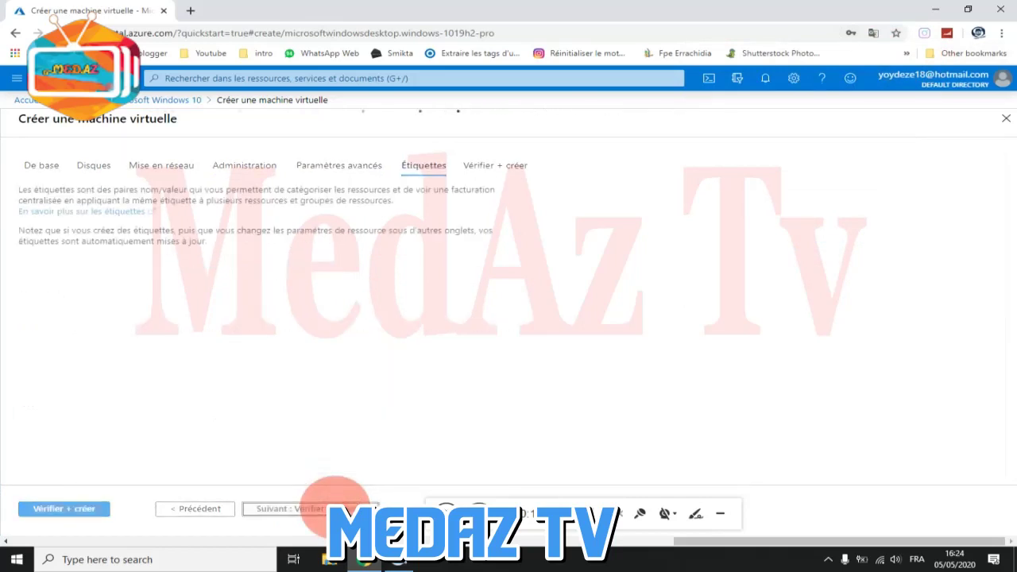
pyautogui.click(336, 505)
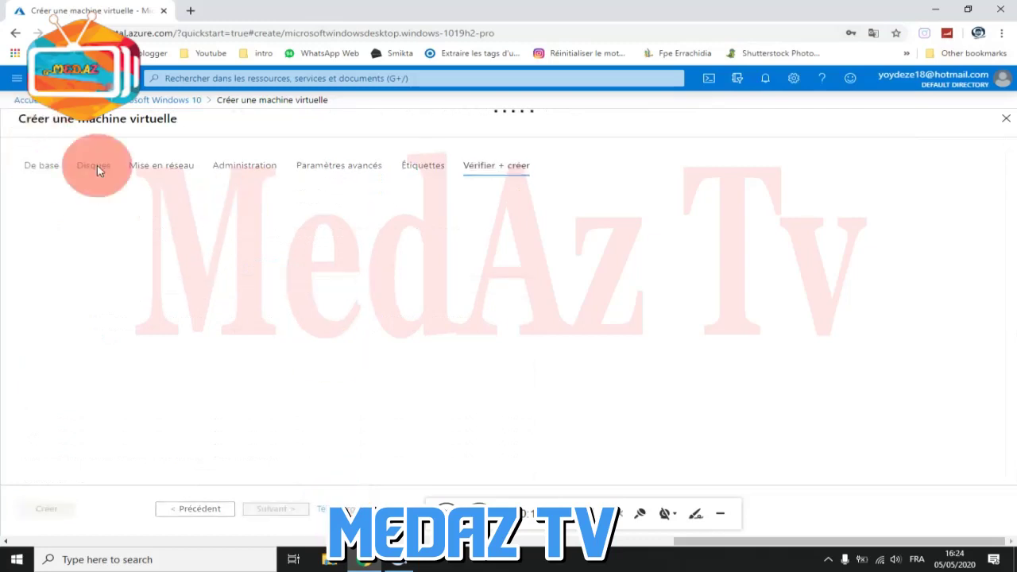
# Once 'Validation réussie' appears, create the rero12 VM to start its deployment.
pyautogui.click(695, 513)
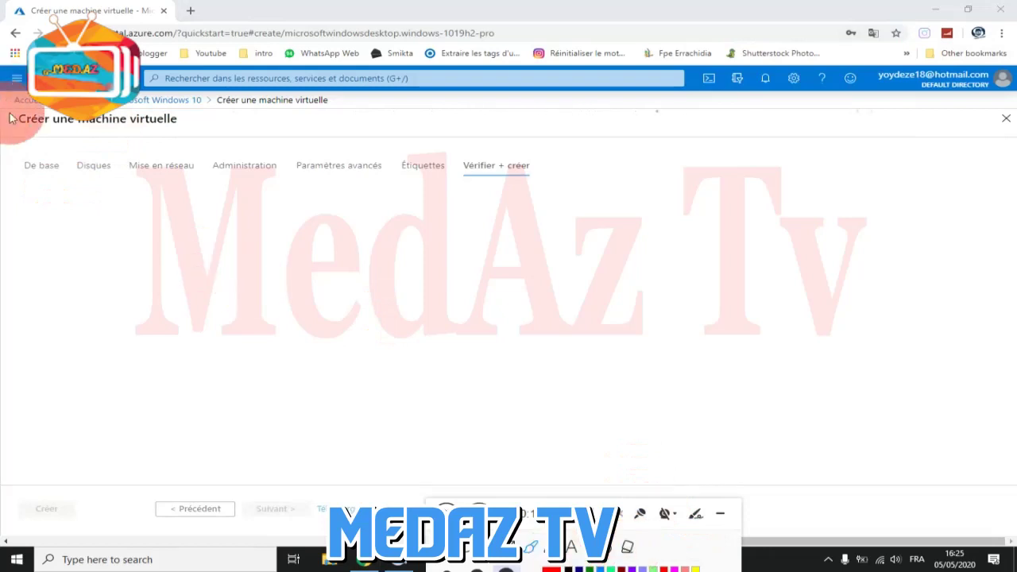
pyautogui.moveTo(3, 122)
pyautogui.mouseDown()
pyautogui.moveTo(145, 128)
pyautogui.moveTo(152, 182)
pyautogui.moveTo(0, 171)
pyautogui.moveTo(3, 116)
pyautogui.mouseUp()
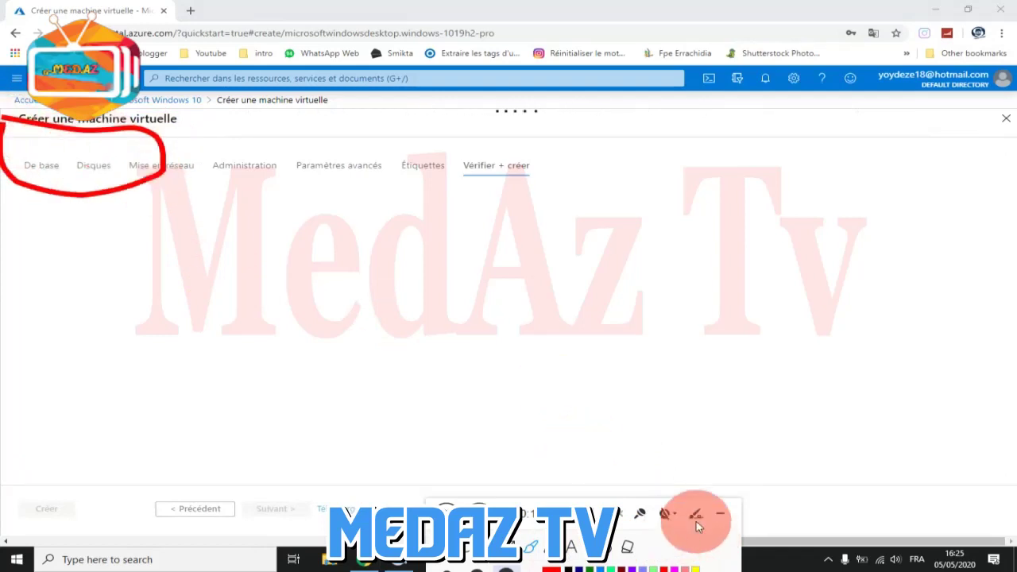
pyautogui.click(627, 547)
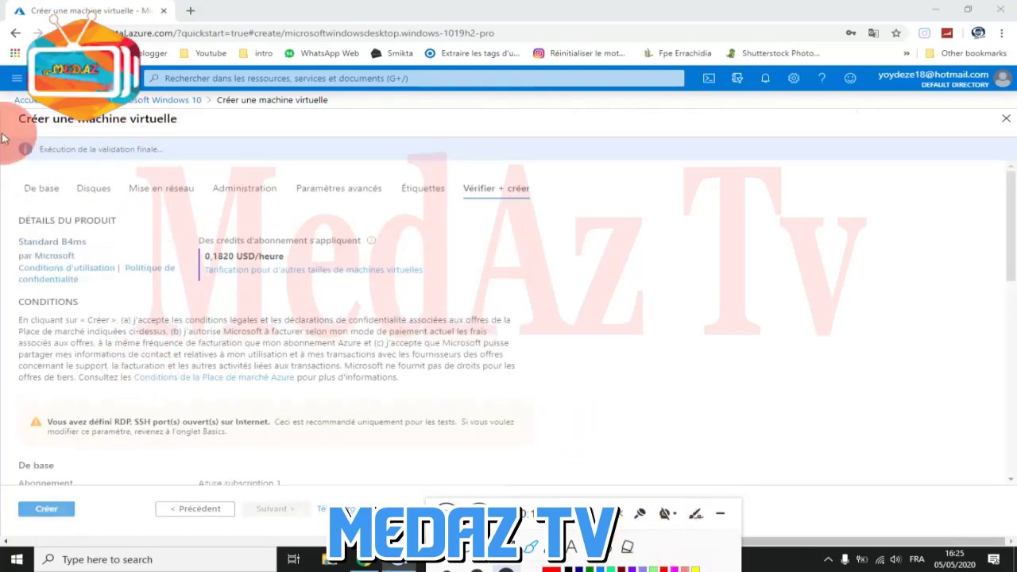
pyautogui.moveTo(2, 136)
pyautogui.mouseDown()
pyautogui.moveTo(129, 130)
pyautogui.moveTo(163, 155)
pyautogui.moveTo(24, 163)
pyautogui.moveTo(6, 153)
pyautogui.moveTo(11, 143)
pyautogui.mouseUp()
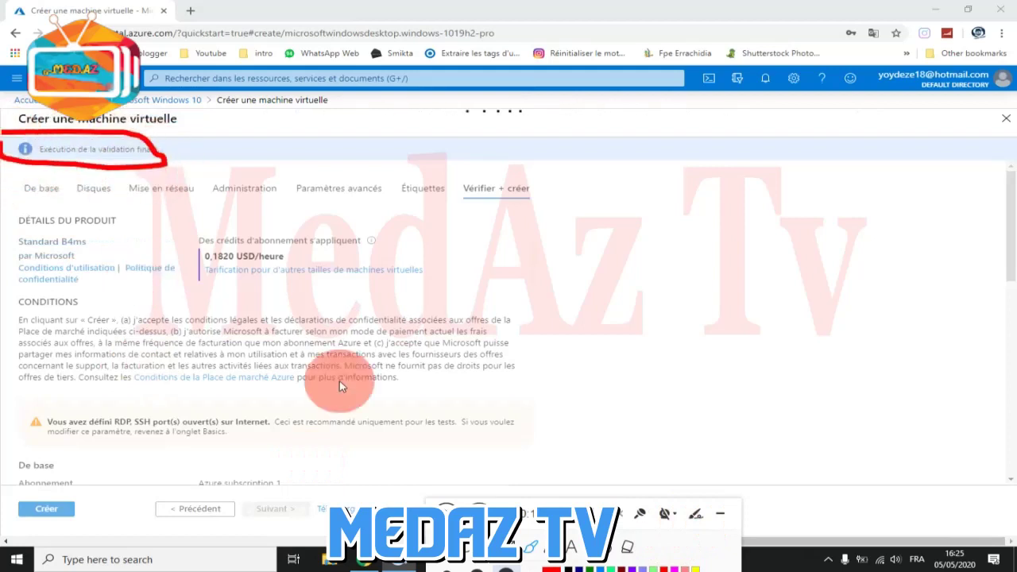
pyautogui.click(697, 513)
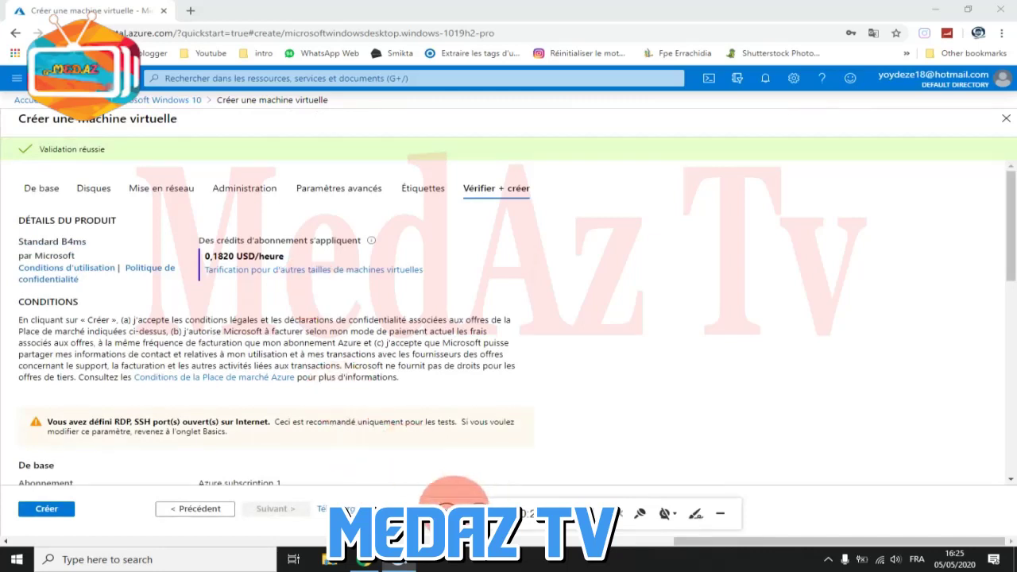
pyautogui.moveTo(115, 146); pyautogui.dragTo(35, 147)
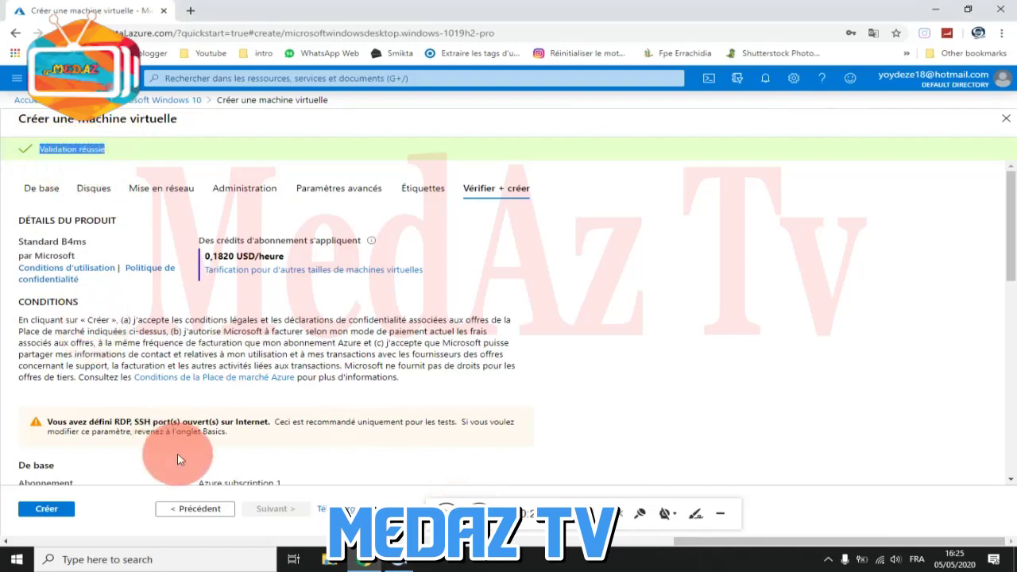
pyautogui.click(44, 507)
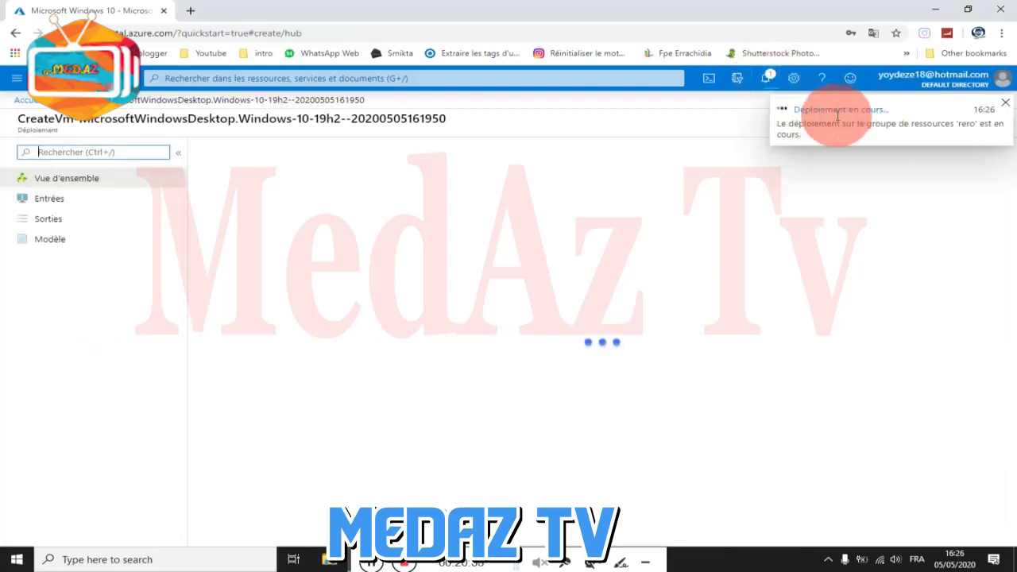
# Check deployment progress in Notifications, then bring up the portal's services menu.
pyautogui.click(863, 114)
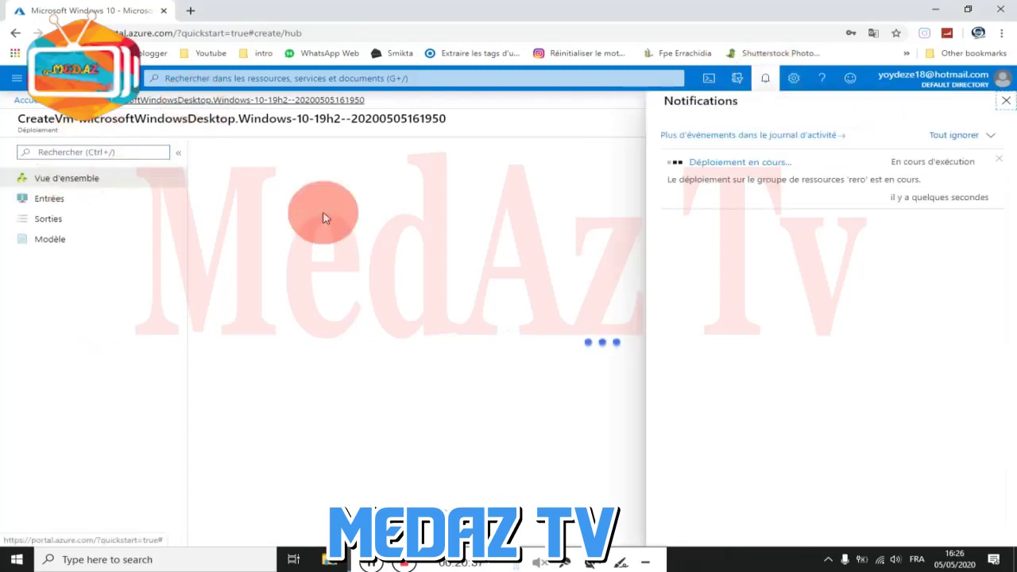
pyautogui.click(1004, 105)
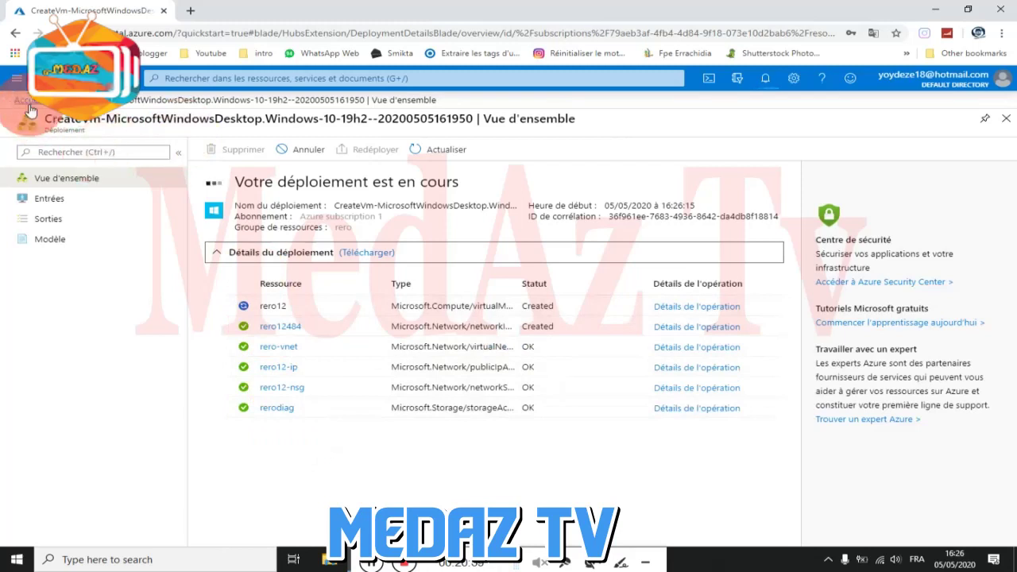
pyautogui.click(16, 77)
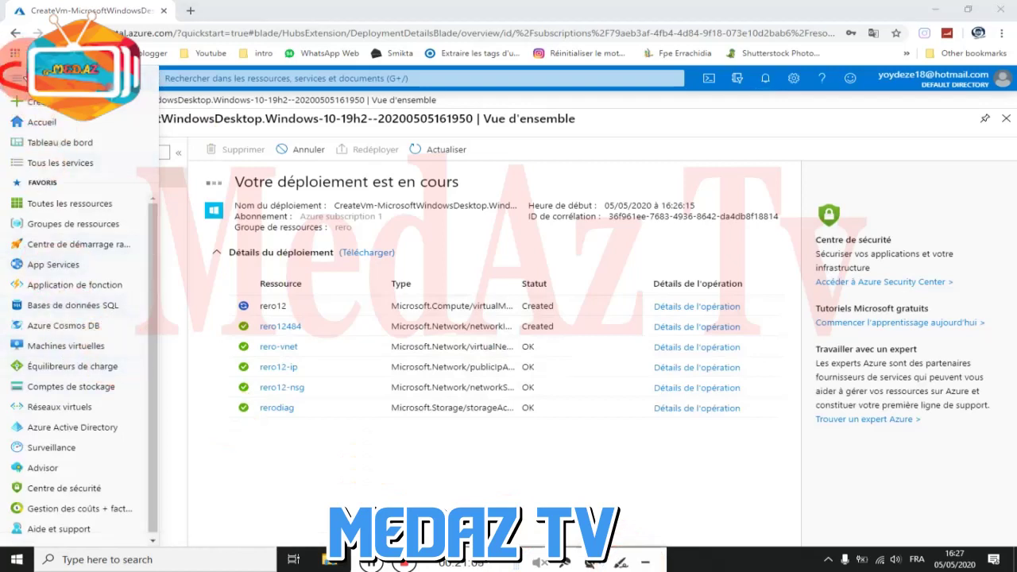
# Go to Machines virtuelles and open rero12, the new Standard B4ms VM in USA Est.
pyautogui.moveTo(115, 346)
pyautogui.mouseDown()
pyautogui.moveTo(4, 348)
pyautogui.moveTo(16, 370)
pyautogui.moveTo(72, 367)
pyautogui.moveTo(119, 334)
pyautogui.mouseUp()
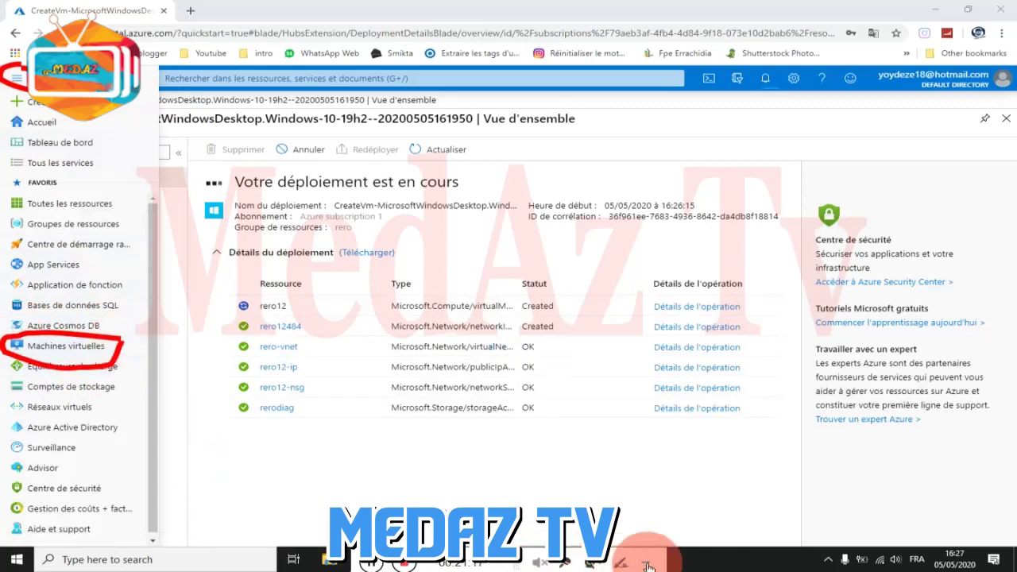
pyautogui.click(619, 565)
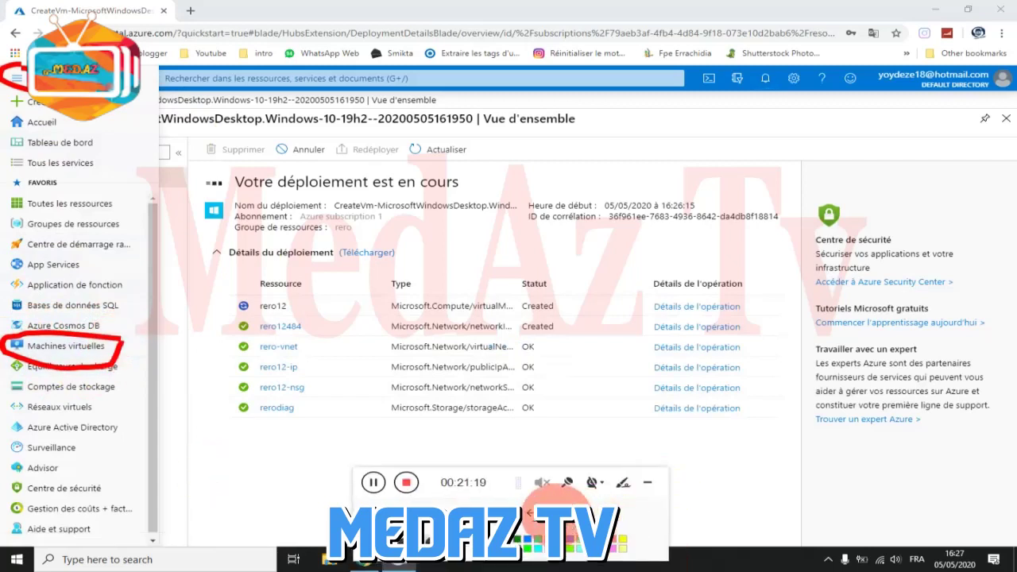
pyautogui.click(623, 482)
pyautogui.click(663, 487)
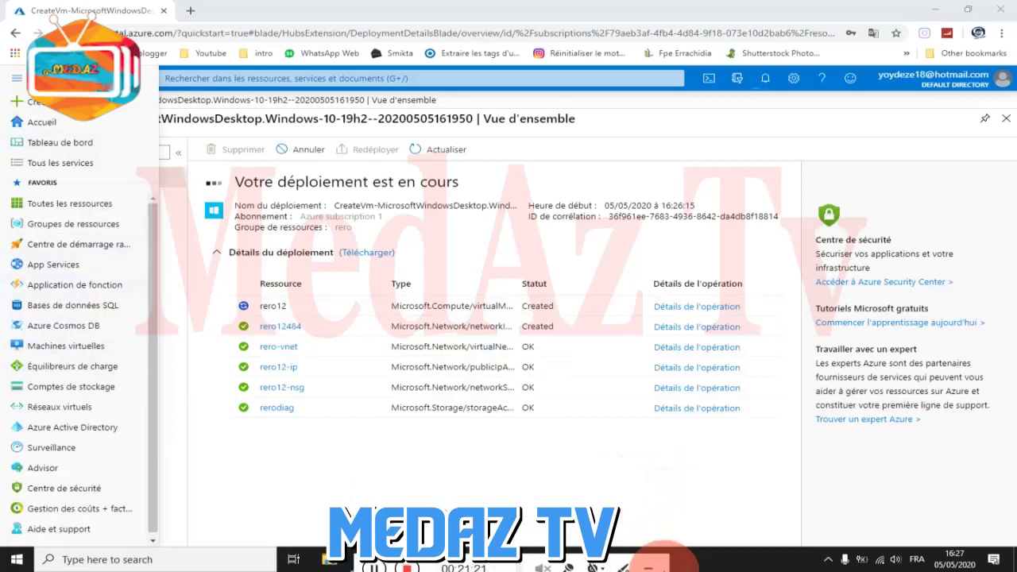
pyautogui.click(60, 352)
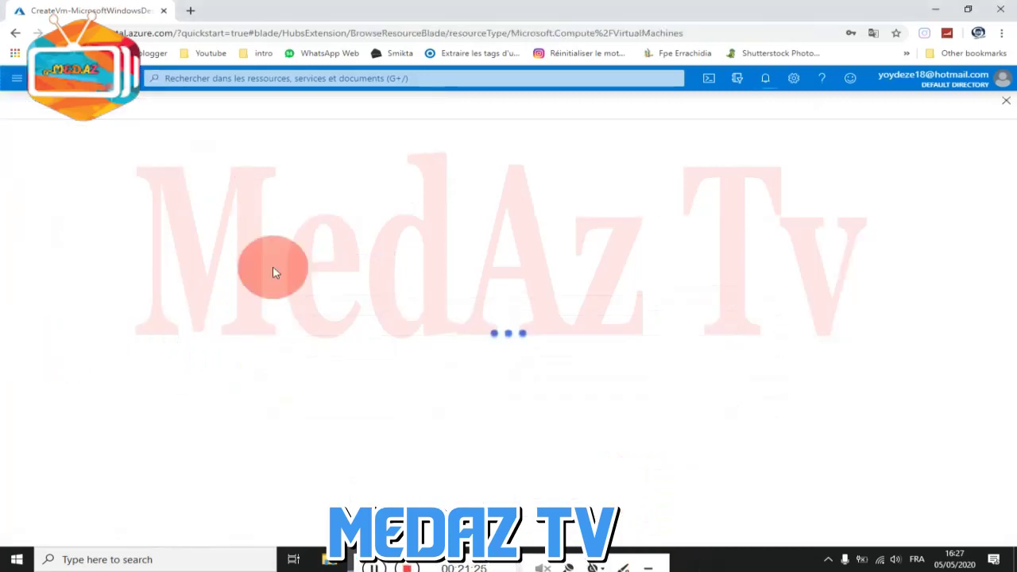
pyautogui.click(529, 559)
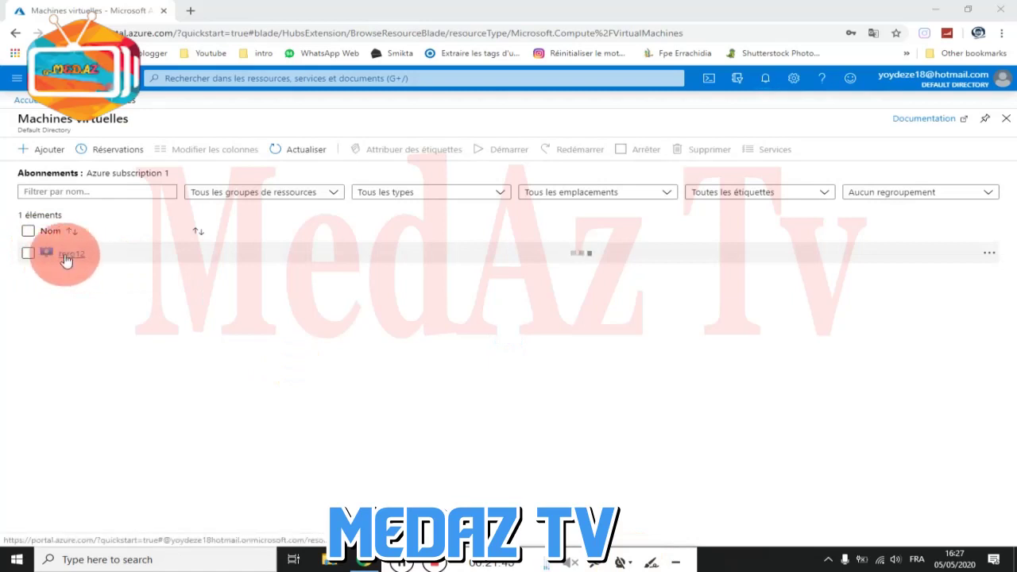
pyautogui.click(64, 256)
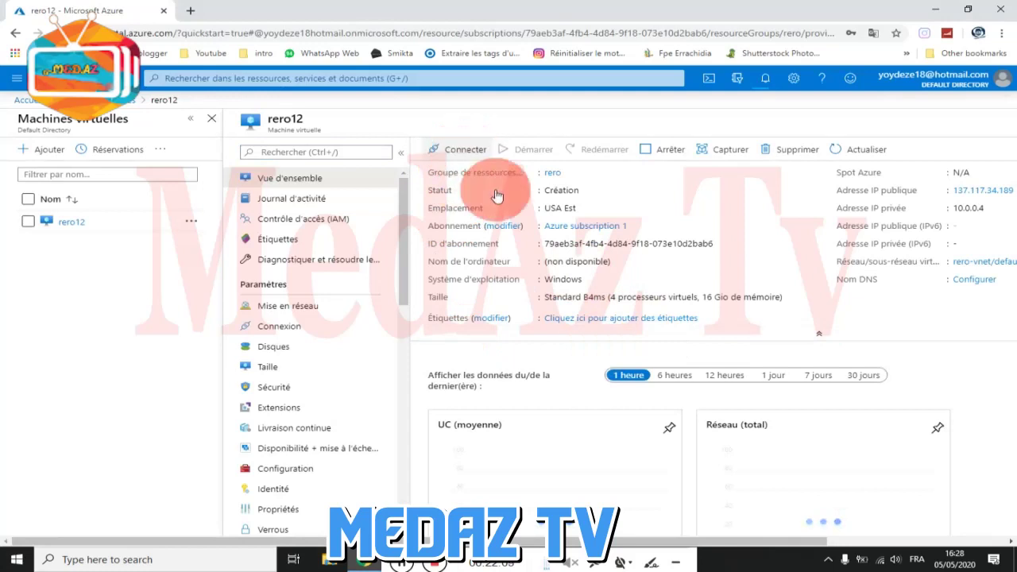
# Download rero12's RDP connection file for port 3389 via Connecter > RDP, then close the browser.
pyautogui.click(461, 149)
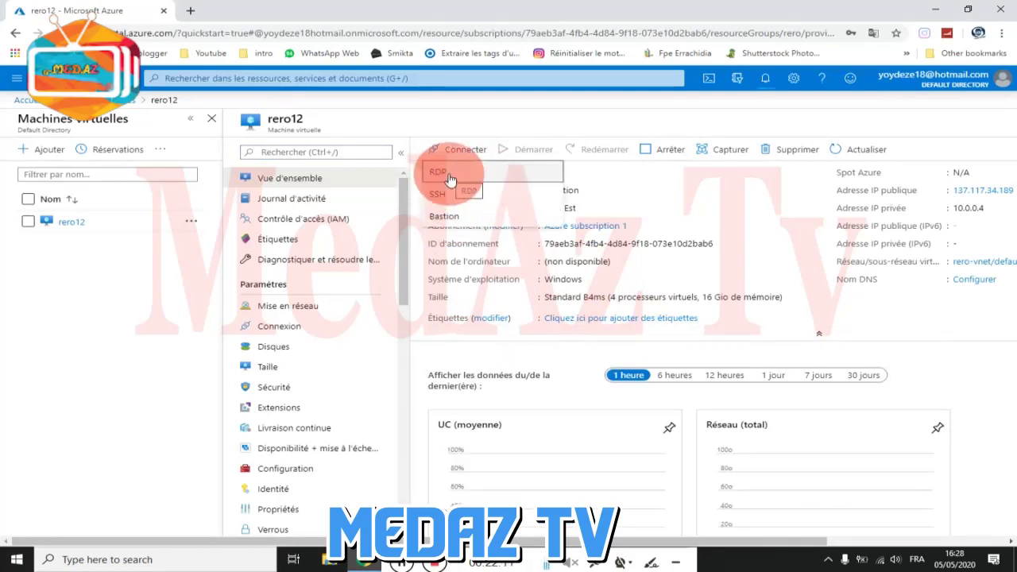
pyautogui.click(449, 175)
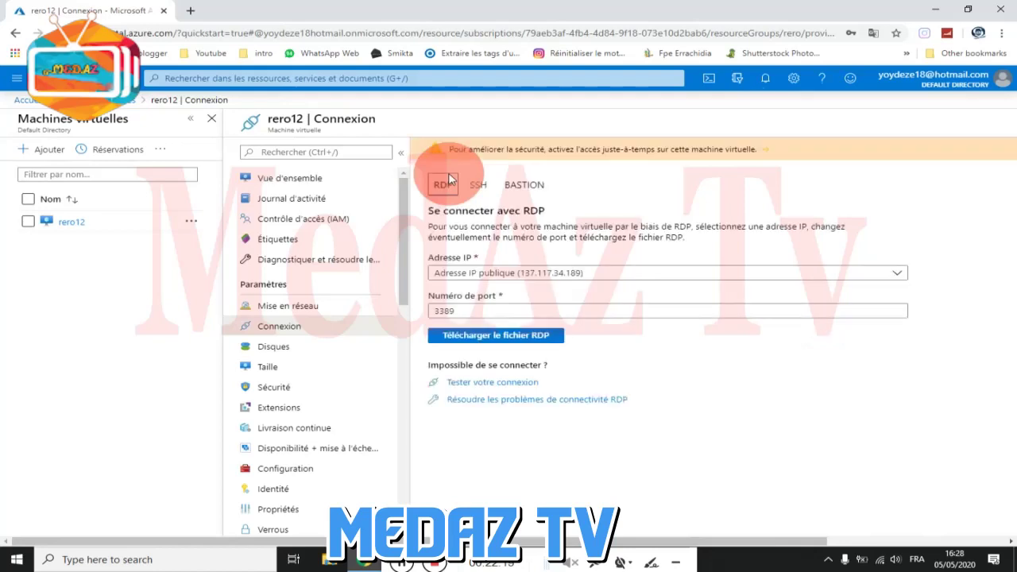
pyautogui.click(489, 340)
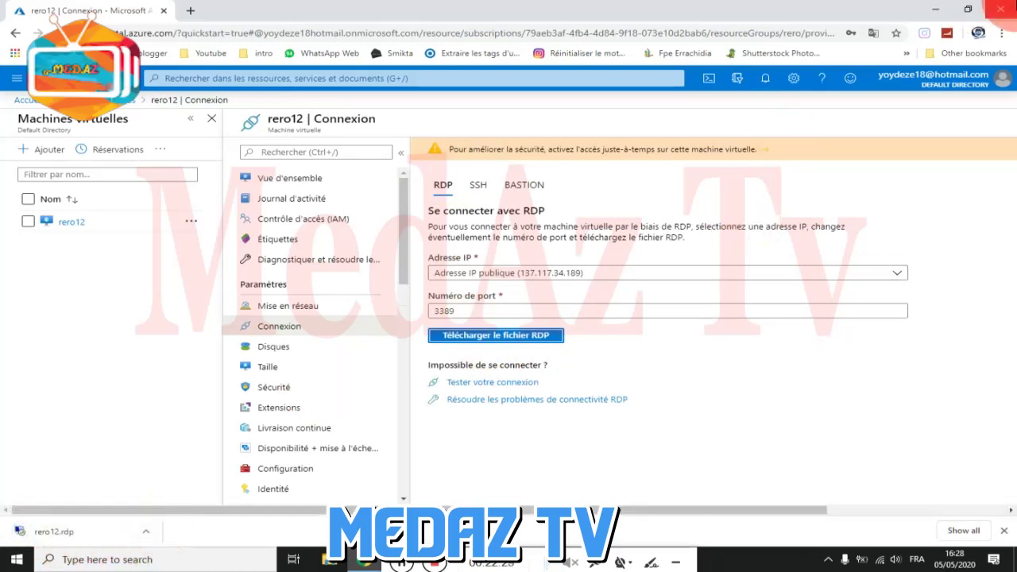
pyautogui.click(1000, 10)
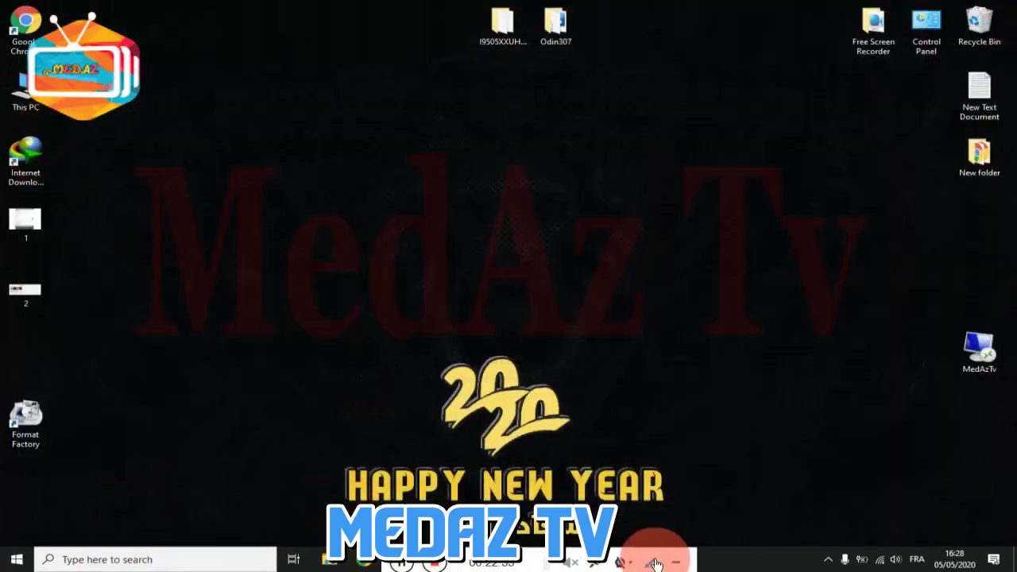
# Move rero12.rdp from the Downloads folder onto the desktop near the top centre.
pyautogui.click(330, 560)
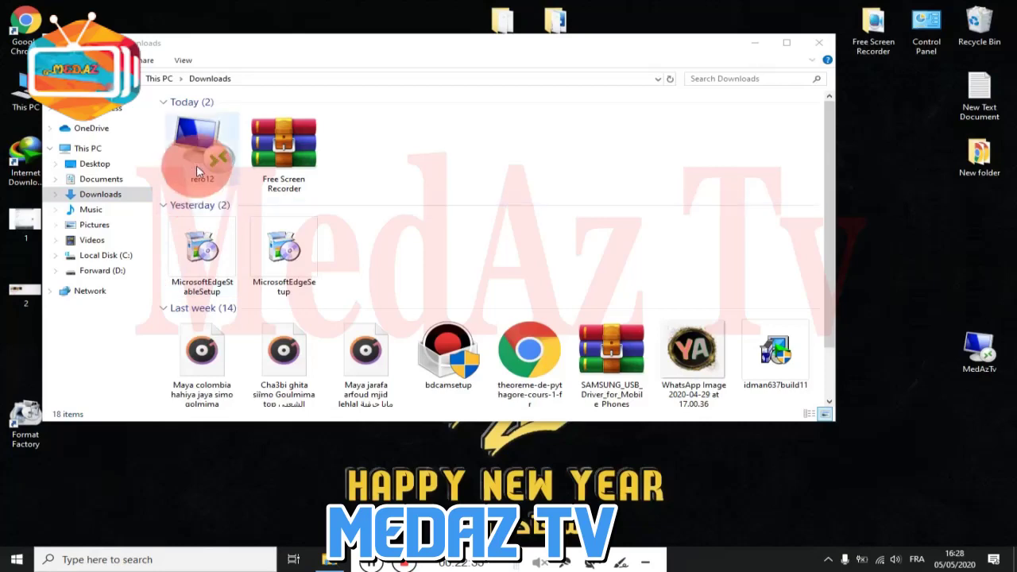
pyautogui.moveTo(195, 159); pyautogui.dragTo(935, 268)
pyautogui.click(812, 43)
pyautogui.moveTo(926, 221); pyautogui.dragTo(608, 167)
pyautogui.click(604, 209)
pyautogui.click(602, 152)
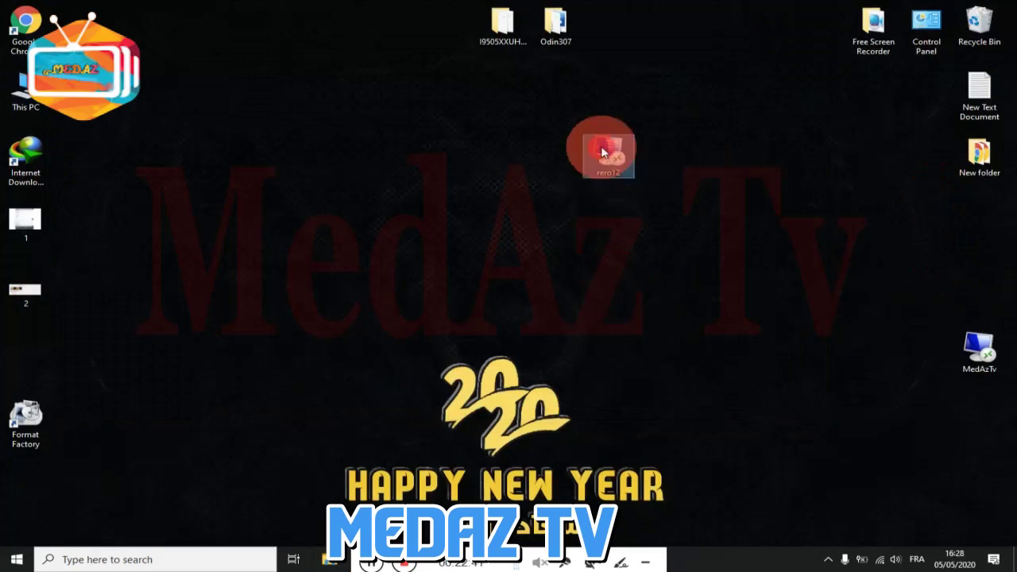
pyautogui.click(571, 167)
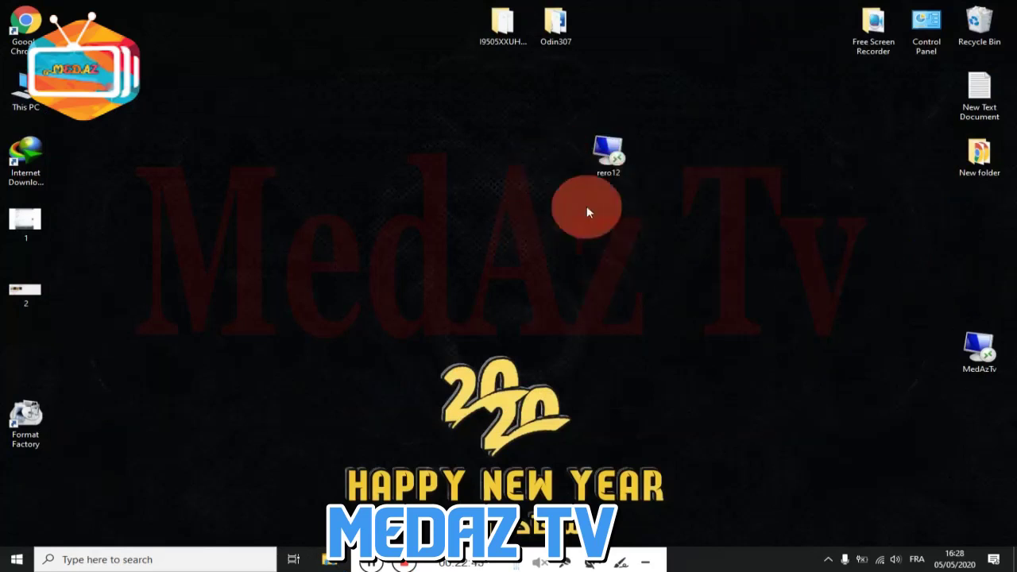
# Connect with rero12.rdp, silencing the security warning, and dismiss the can't-connect errors twice.
pyautogui.click(445, 324)
pyautogui.click(624, 344)
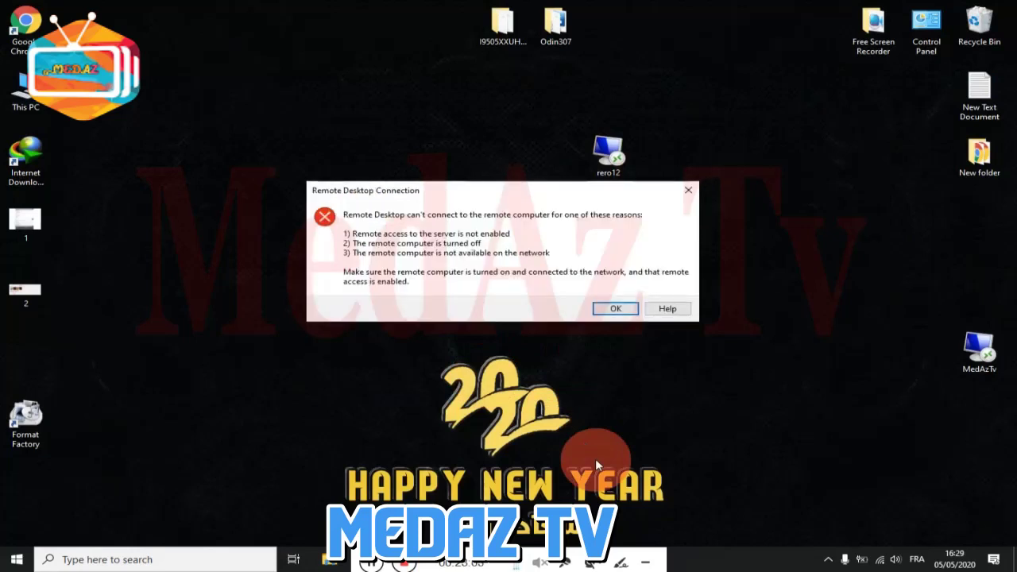
pyautogui.click(689, 190)
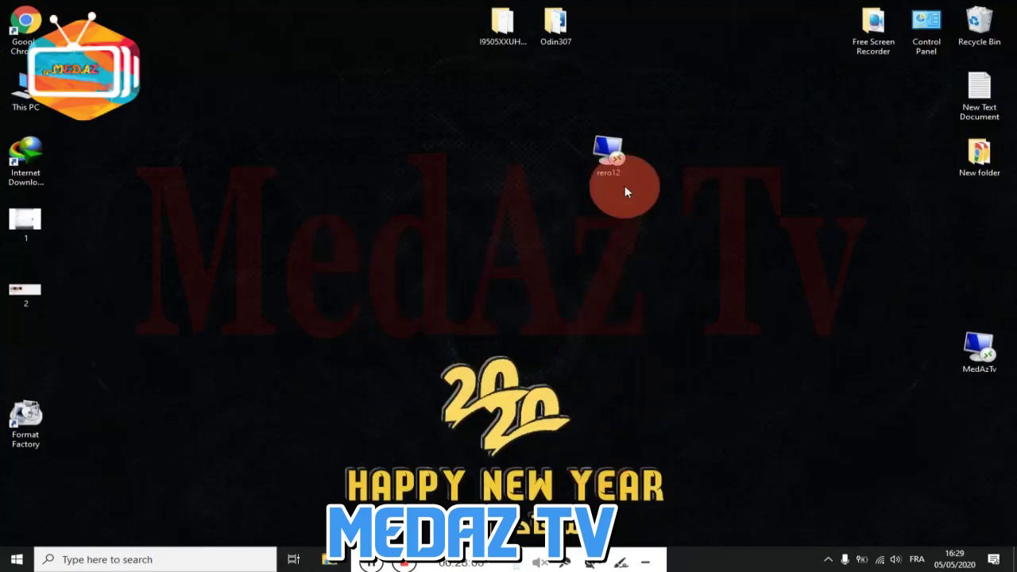
pyautogui.doubleClick(606, 155)
pyautogui.click(490, 492)
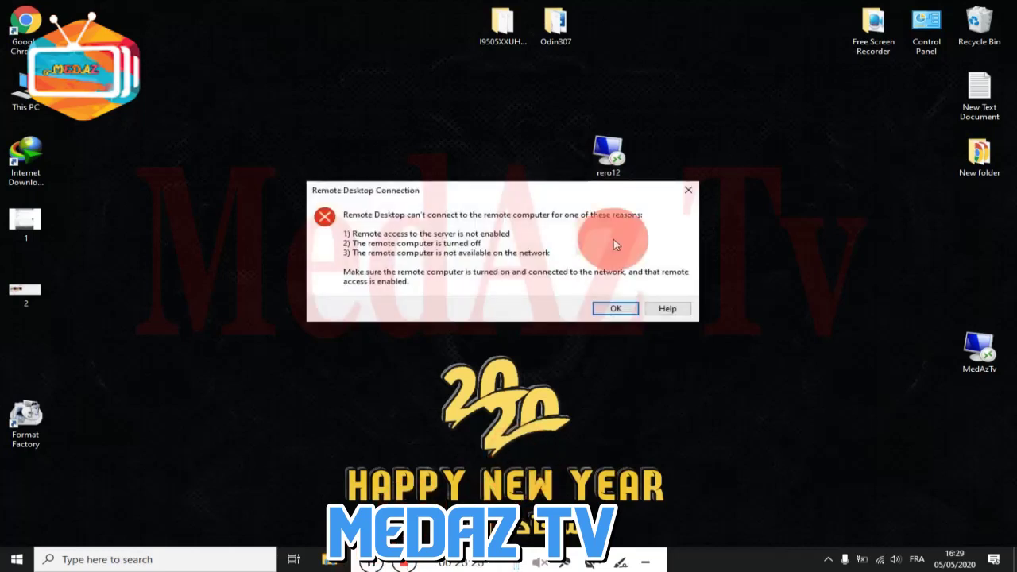
pyautogui.click(688, 194)
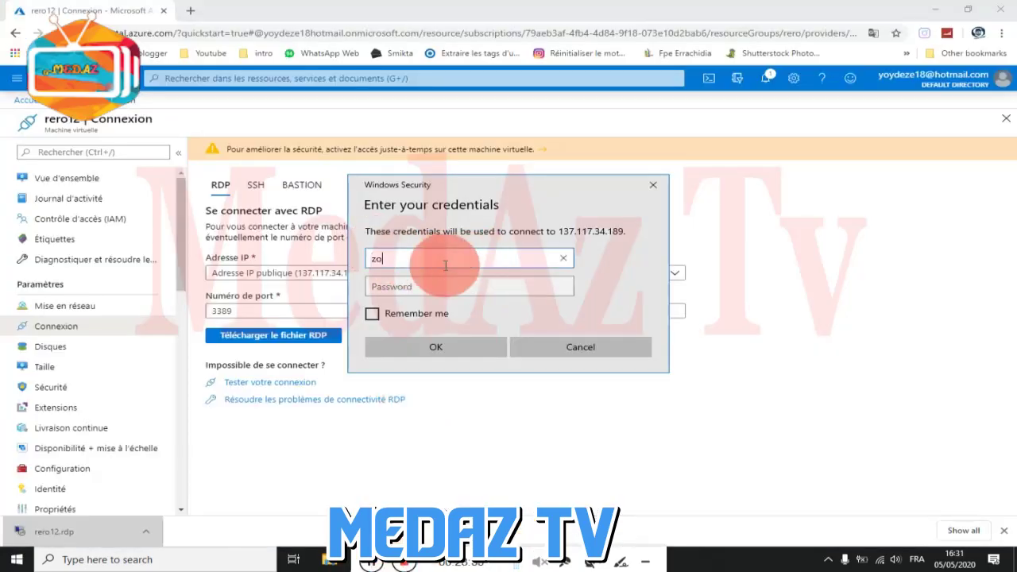
# Enter the administrator username and password, then accept the unverified certificate to connect.
pyautogui.press('Tab')
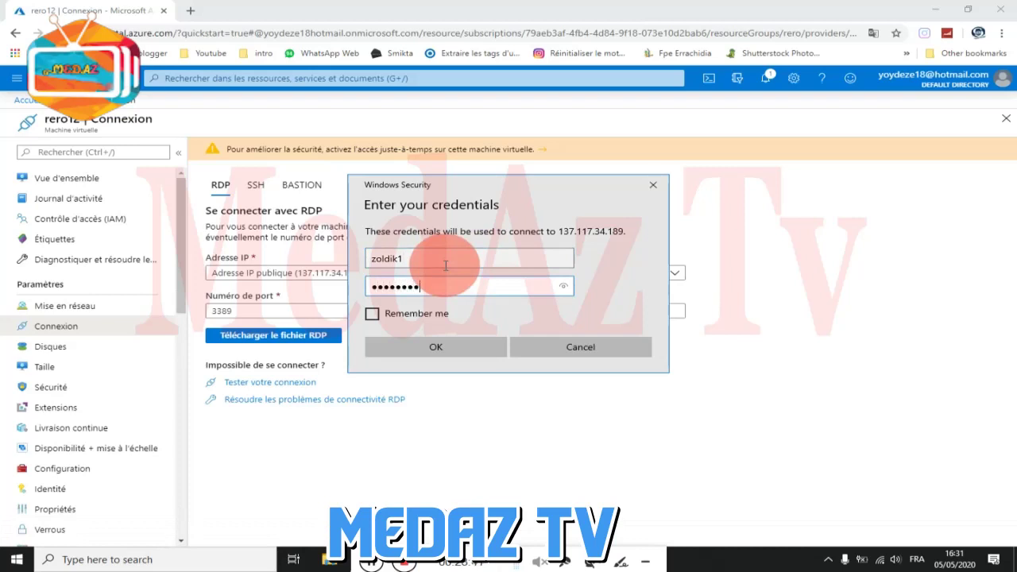
pyautogui.click(452, 350)
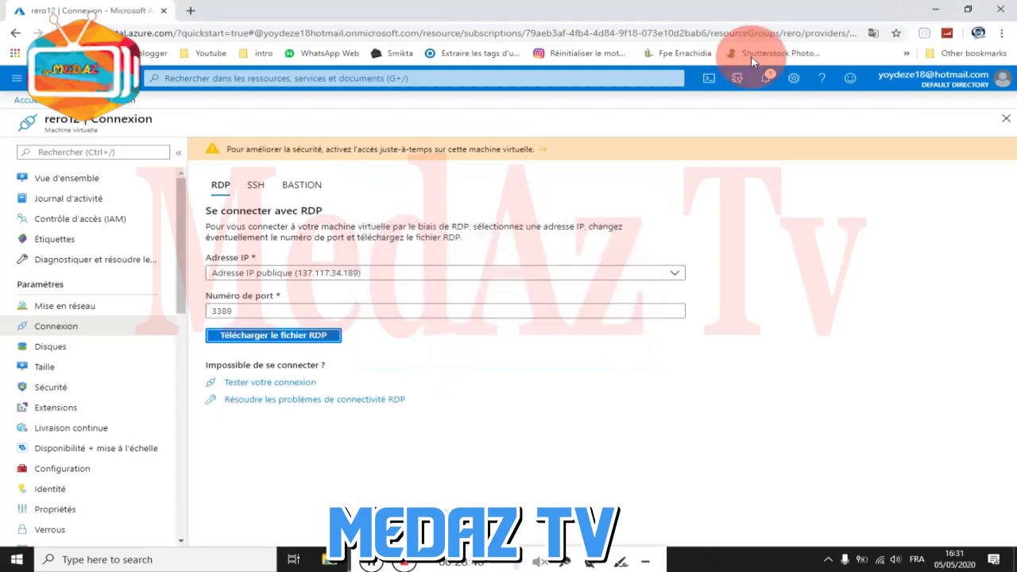
pyautogui.click(938, 14)
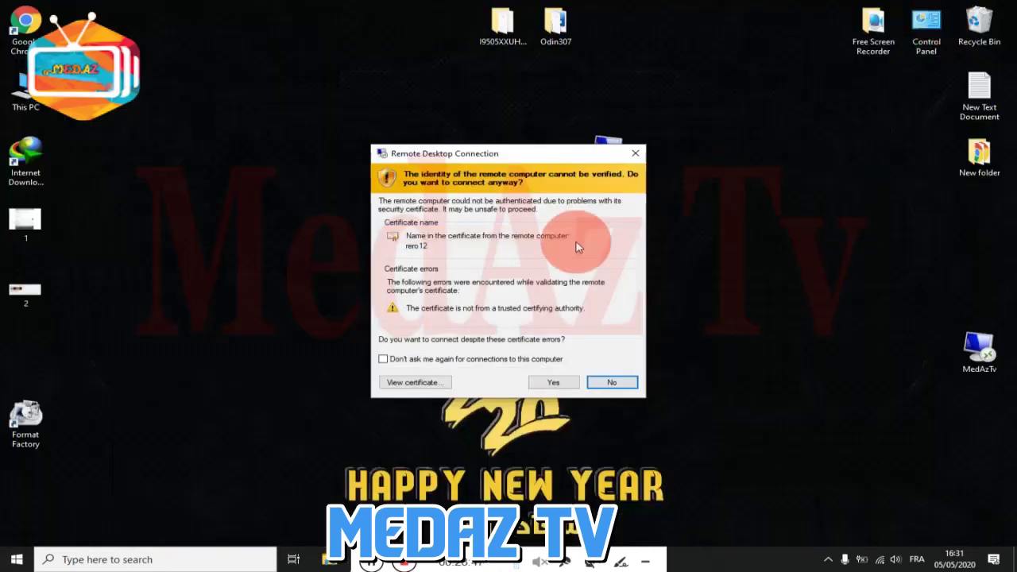
pyautogui.click(432, 358)
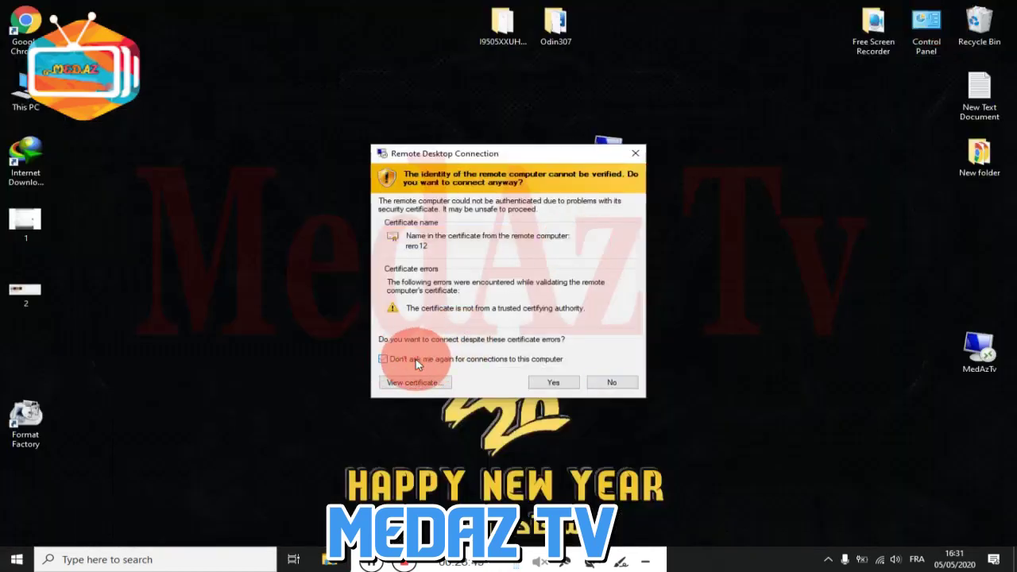
pyautogui.click(570, 383)
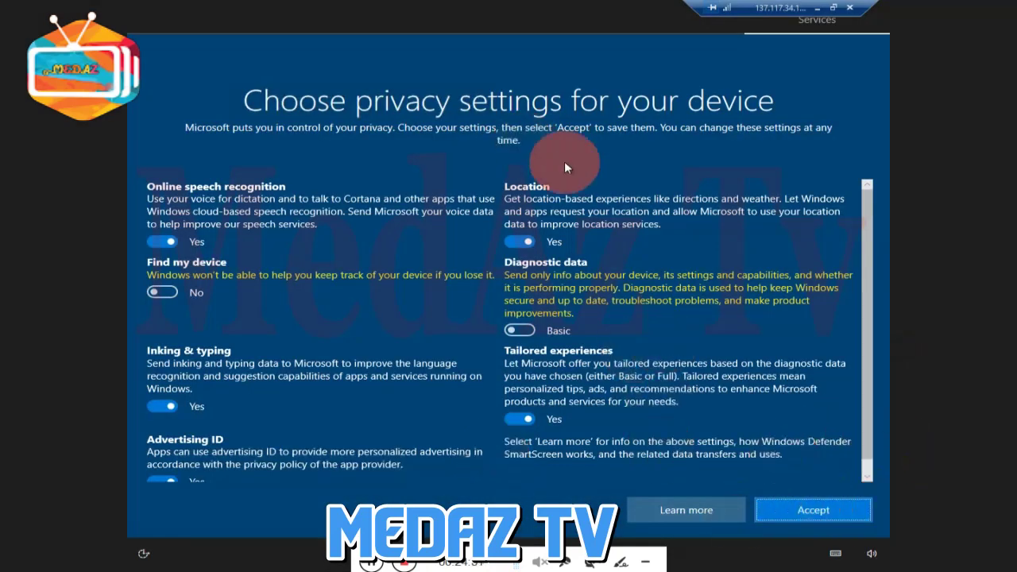
# Accept the default privacy settings and dismiss the network discoverability prompt on the remote Windows.
pyautogui.click(838, 503)
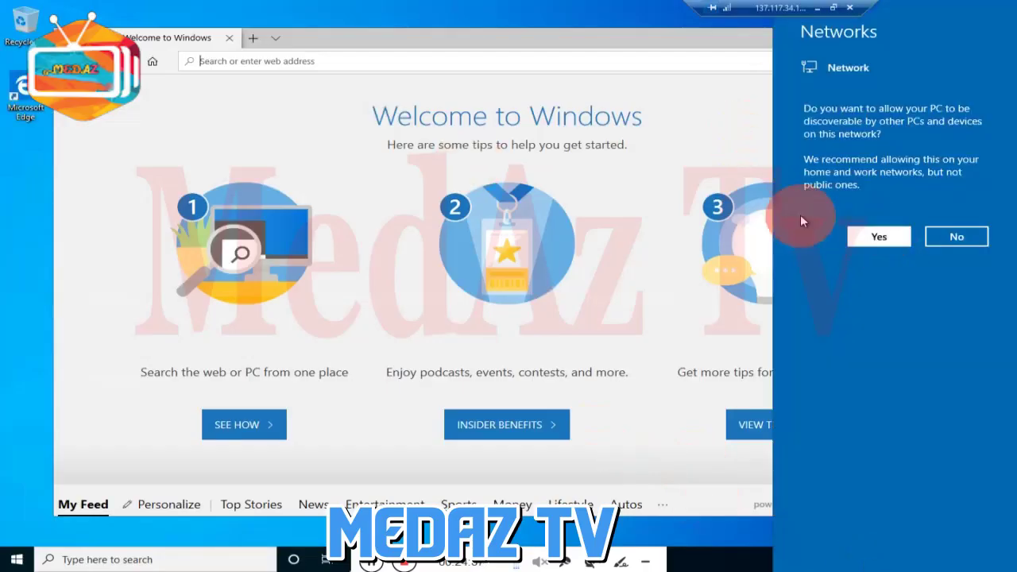
pyautogui.click(602, 66)
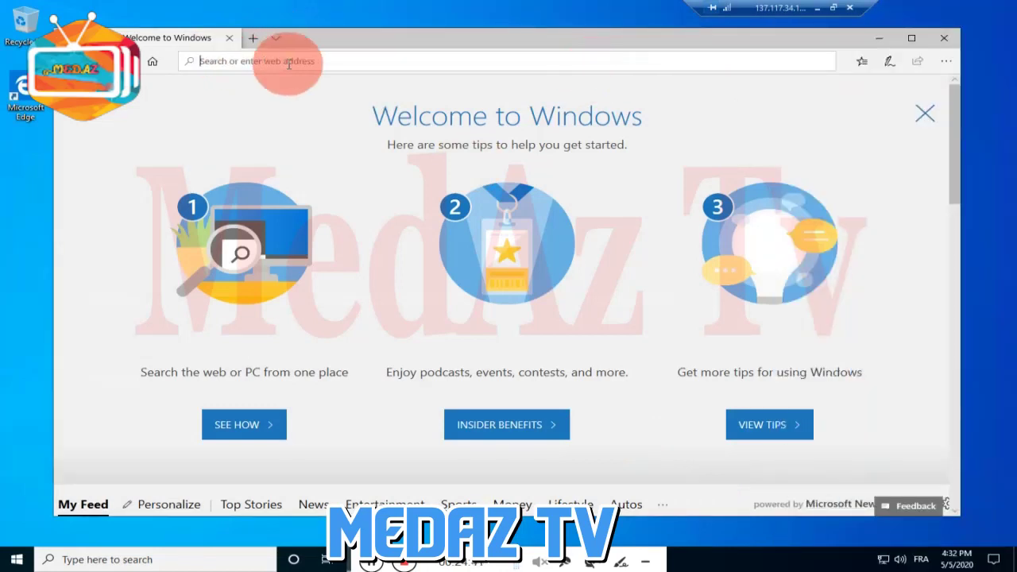
# Search 'speed test' in Edge and open the Fast.com result.
pyautogui.write('chrome')
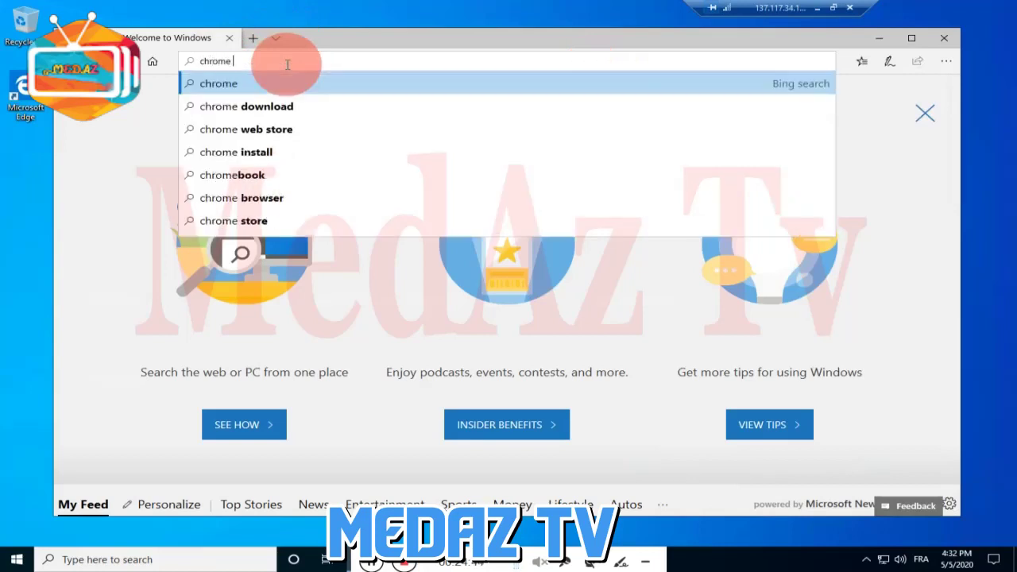
pyautogui.hotkey('ctrl', 'a')
pyautogui.write('speed test')
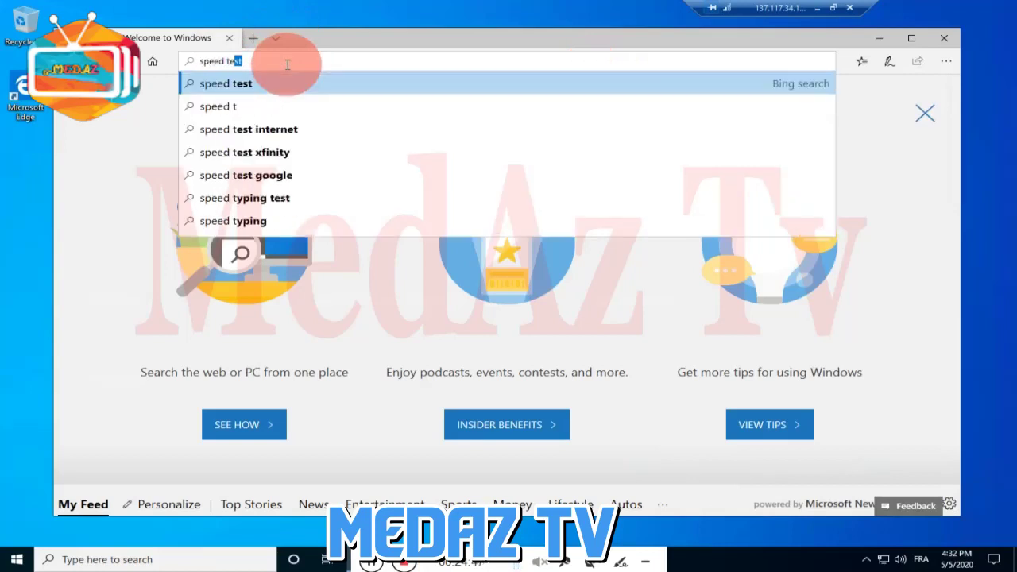
pyautogui.press('Return')
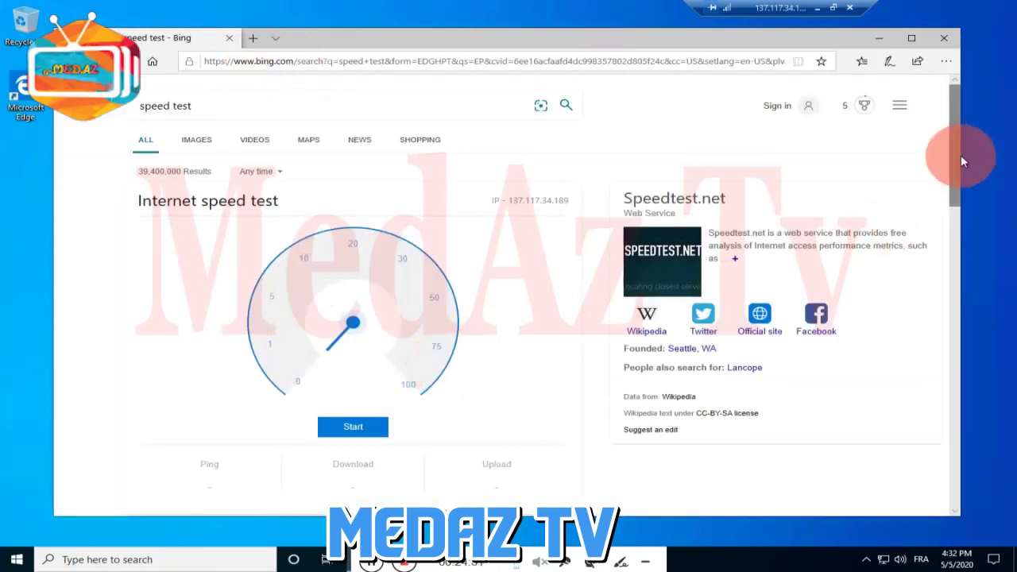
pyautogui.moveTo(956, 159); pyautogui.dragTo(954, 265)
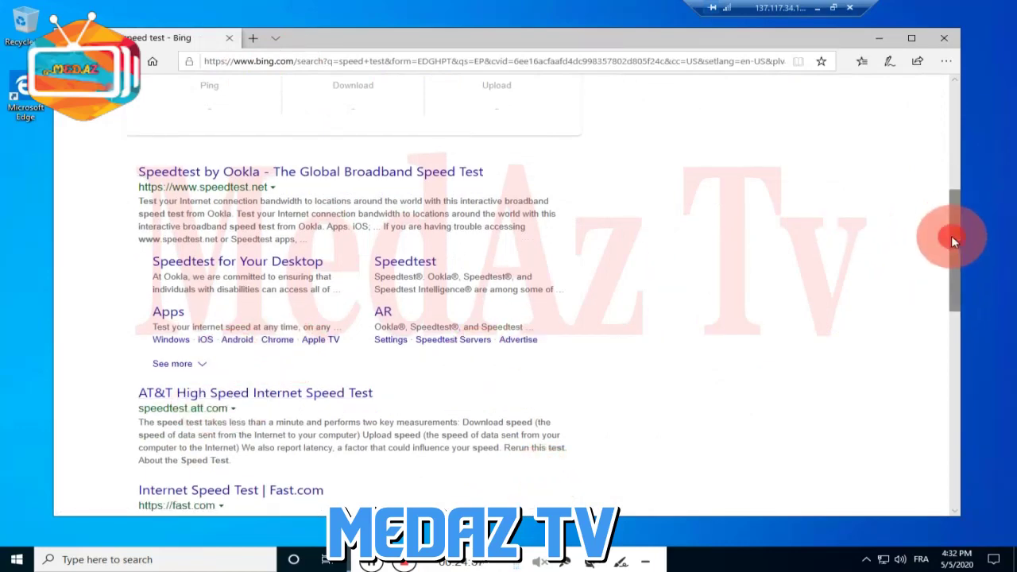
pyautogui.moveTo(951, 225); pyautogui.dragTo(948, 276)
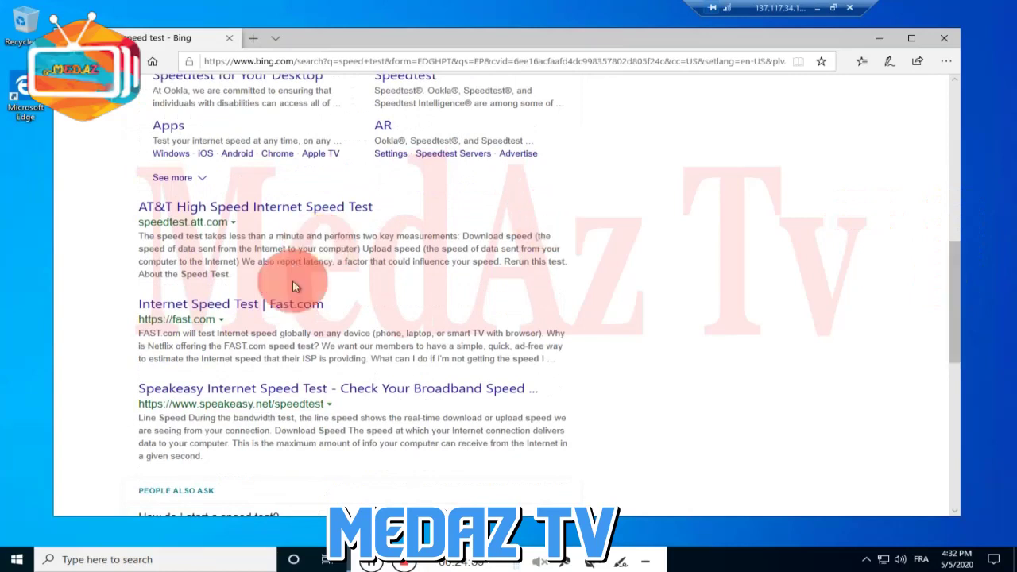
pyautogui.click(256, 312)
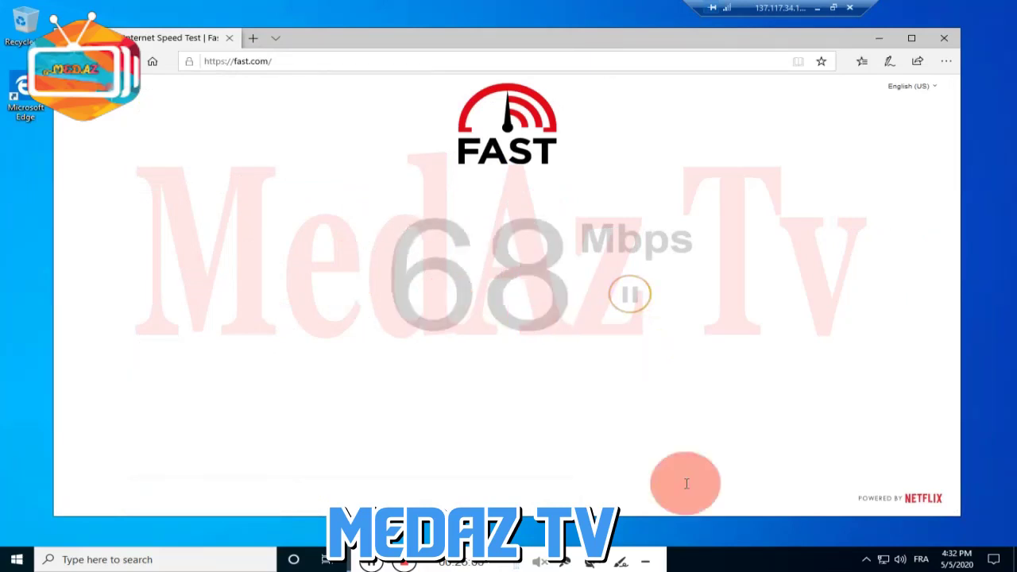
# Let the Fast.com test finish and highlight its 2.8 Gbps result.
pyautogui.click(659, 563)
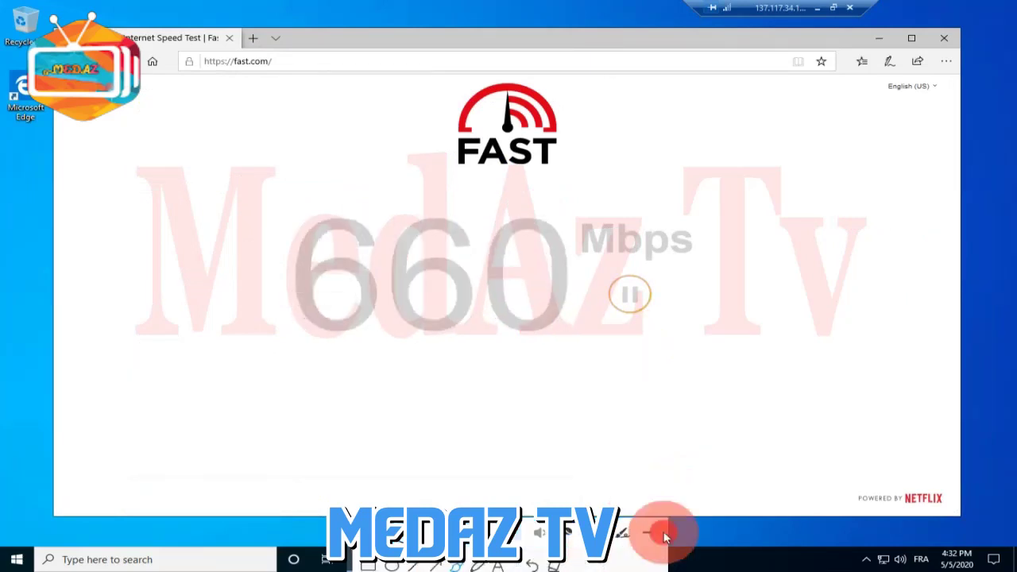
pyautogui.moveTo(513, 180)
pyautogui.mouseDown()
pyautogui.moveTo(241, 211)
pyautogui.moveTo(359, 374)
pyautogui.moveTo(704, 394)
pyautogui.mouseUp()
pyautogui.moveTo(777, 348)
pyautogui.mouseDown()
pyautogui.moveTo(659, 200)
pyautogui.moveTo(504, 209)
pyautogui.moveTo(465, 199)
pyautogui.mouseUp()
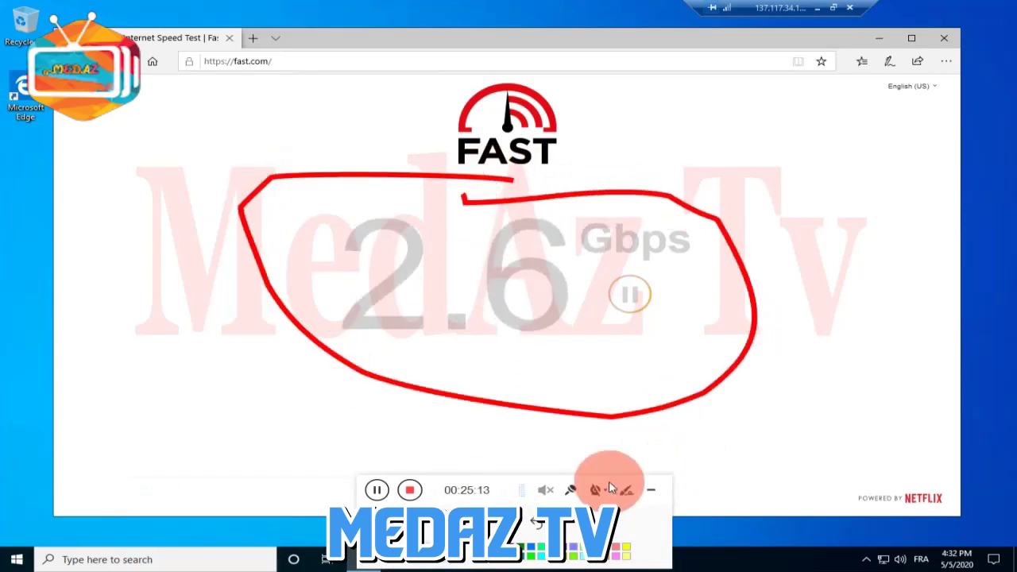
pyautogui.click(668, 499)
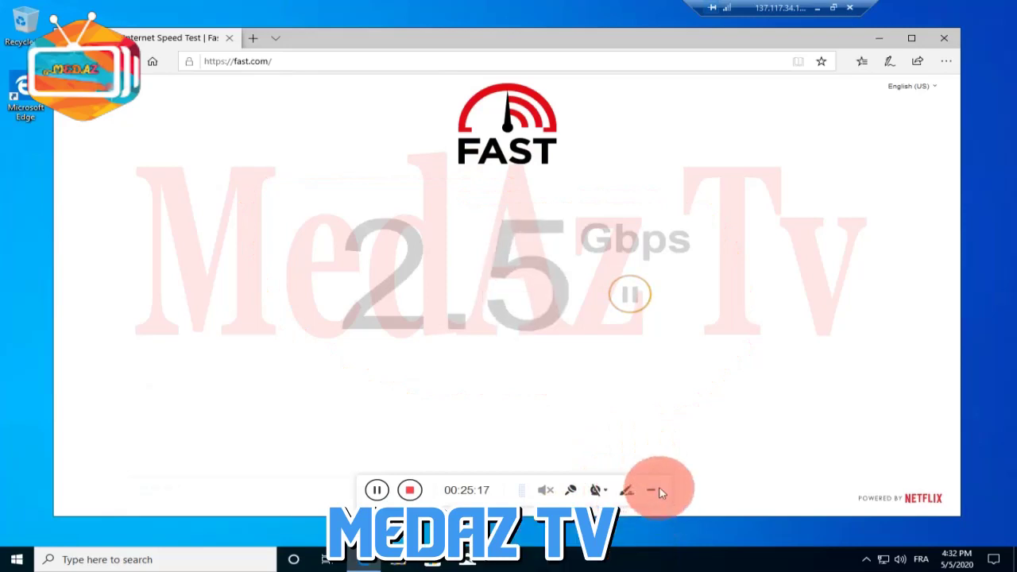
pyautogui.click(651, 491)
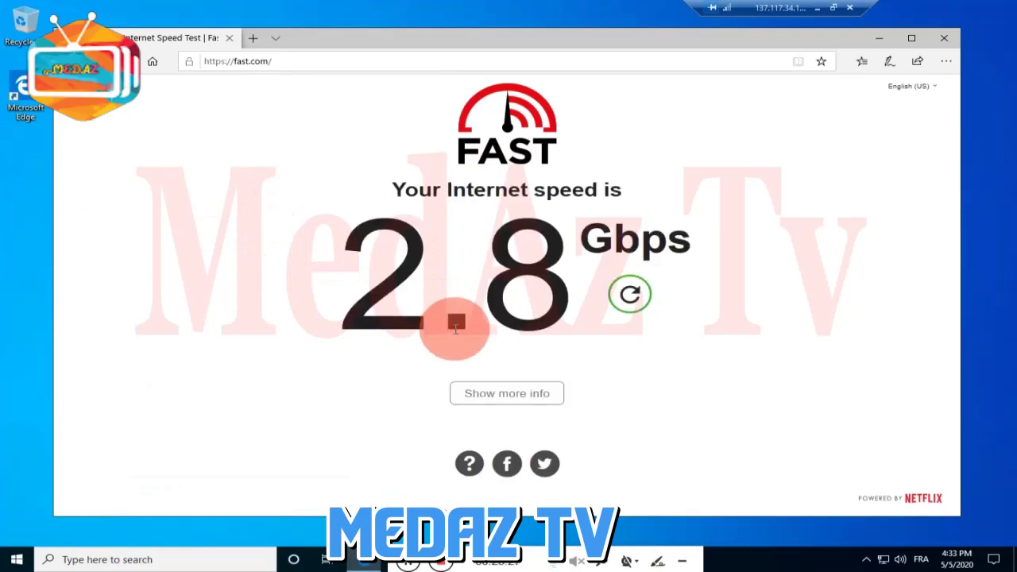
pyautogui.moveTo(318, 249); pyautogui.dragTo(556, 272)
pyautogui.click(540, 282)
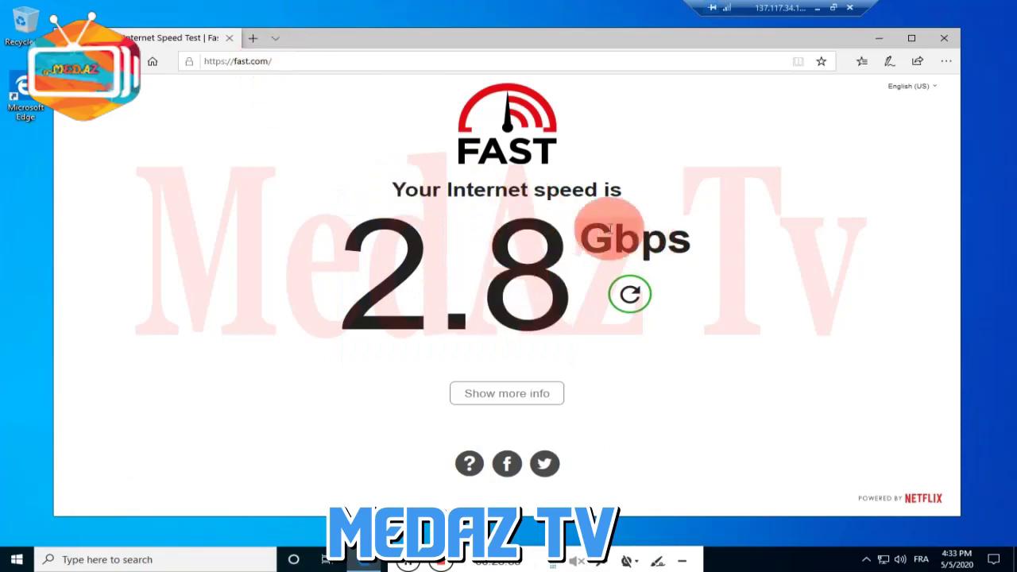
pyautogui.doubleClick(677, 234)
pyautogui.click(580, 200)
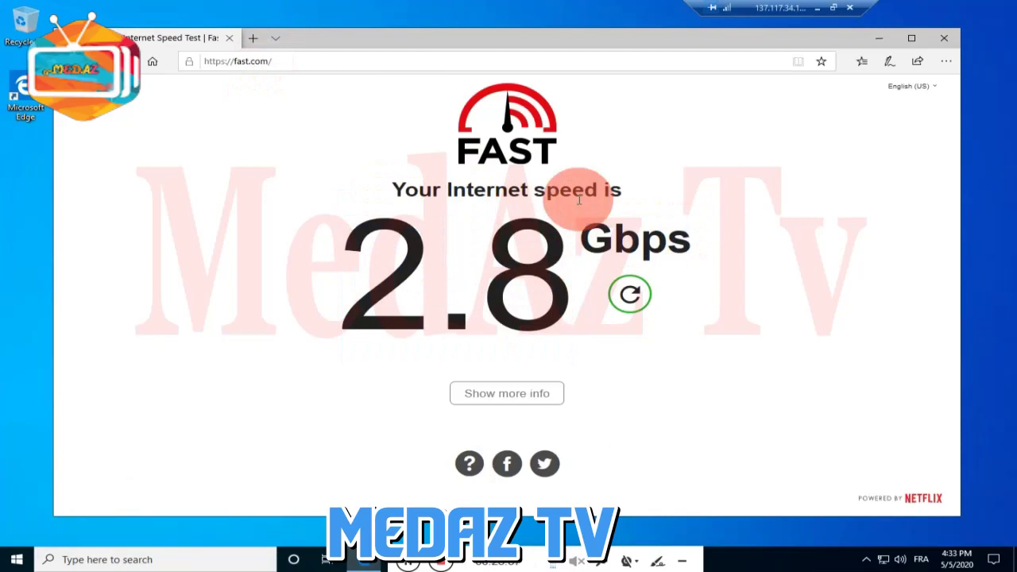
pyautogui.click(296, 61)
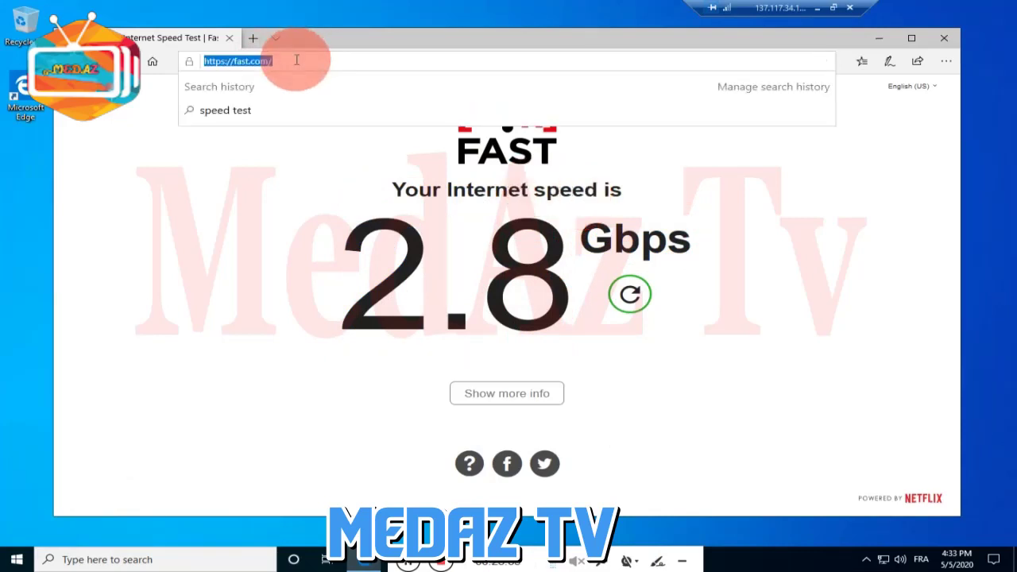
# Search 'chrome', download ChromeSetup.exe from the Google Chrome page, and run it.
pyautogui.write('chrome')
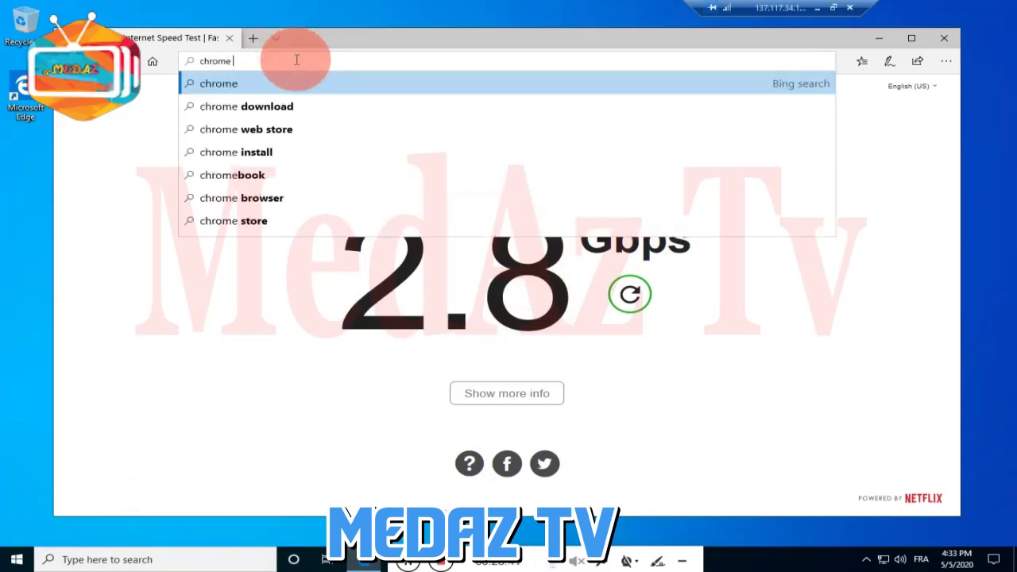
pyautogui.press('Return')
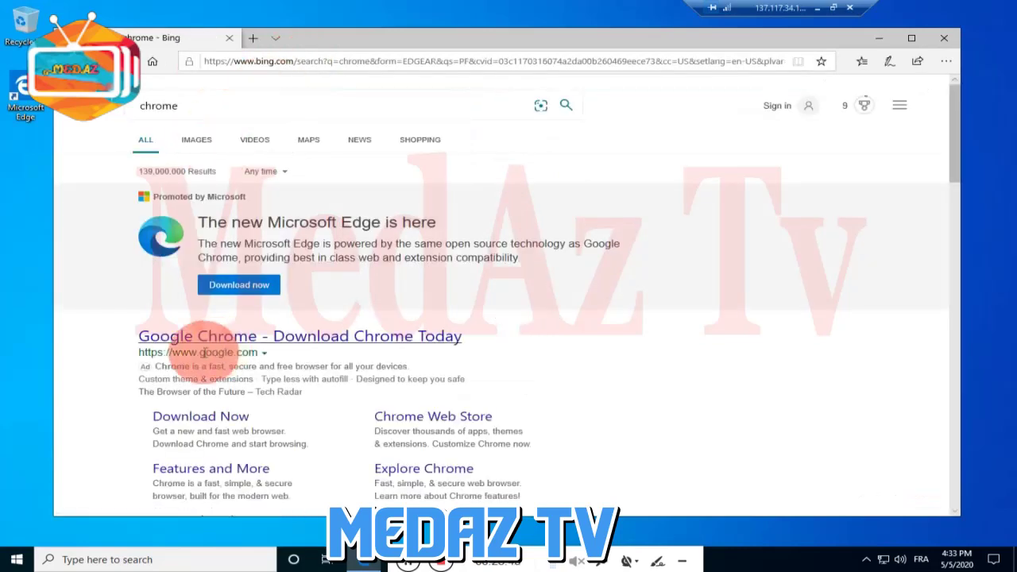
pyautogui.click(213, 337)
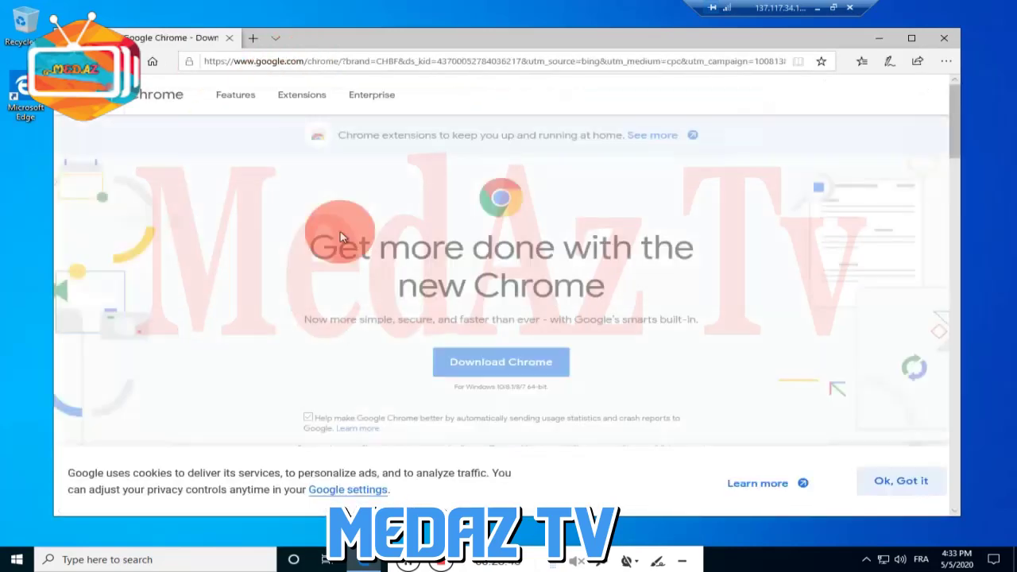
pyautogui.click(486, 359)
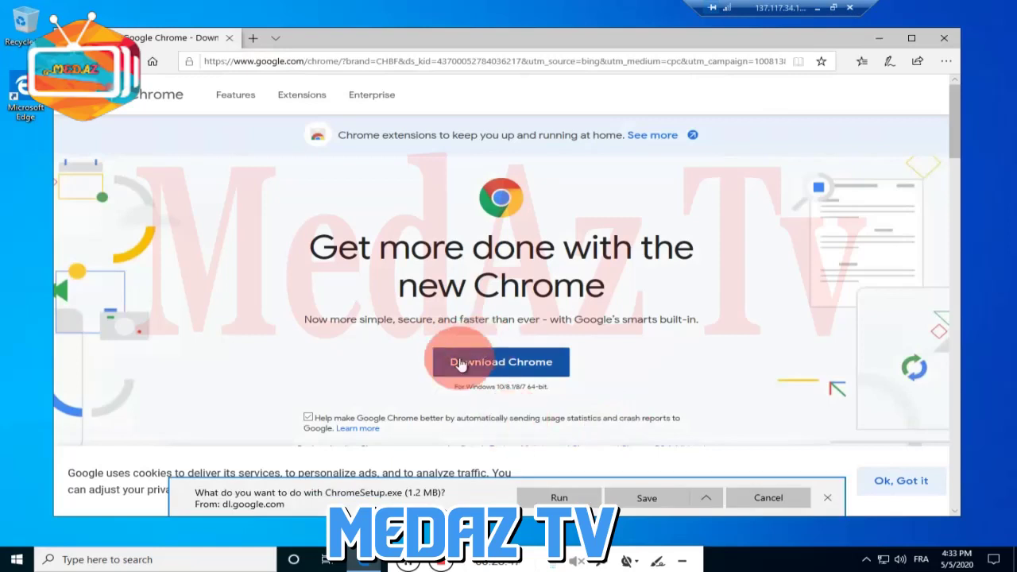
pyautogui.click(650, 501)
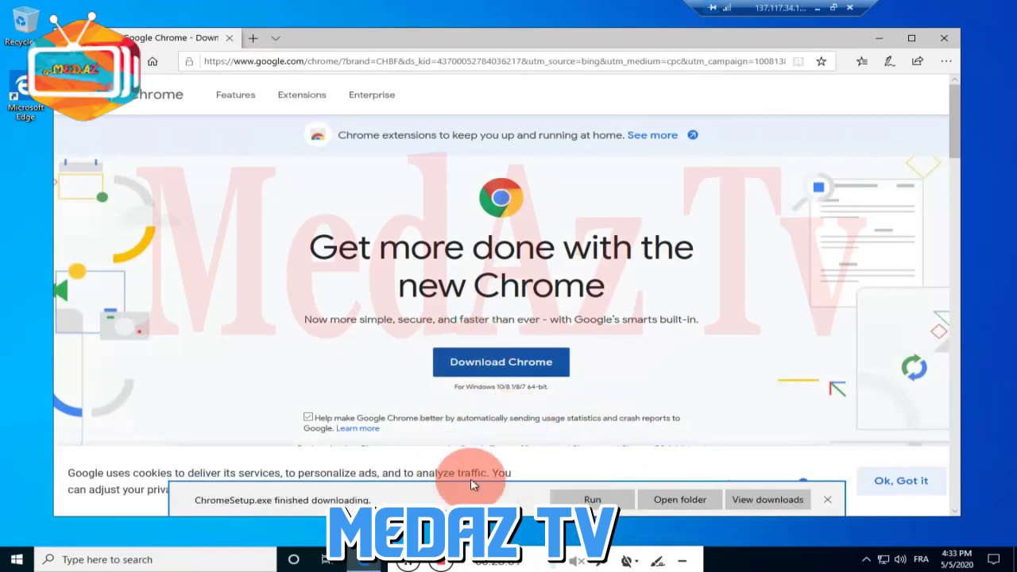
pyautogui.click(601, 500)
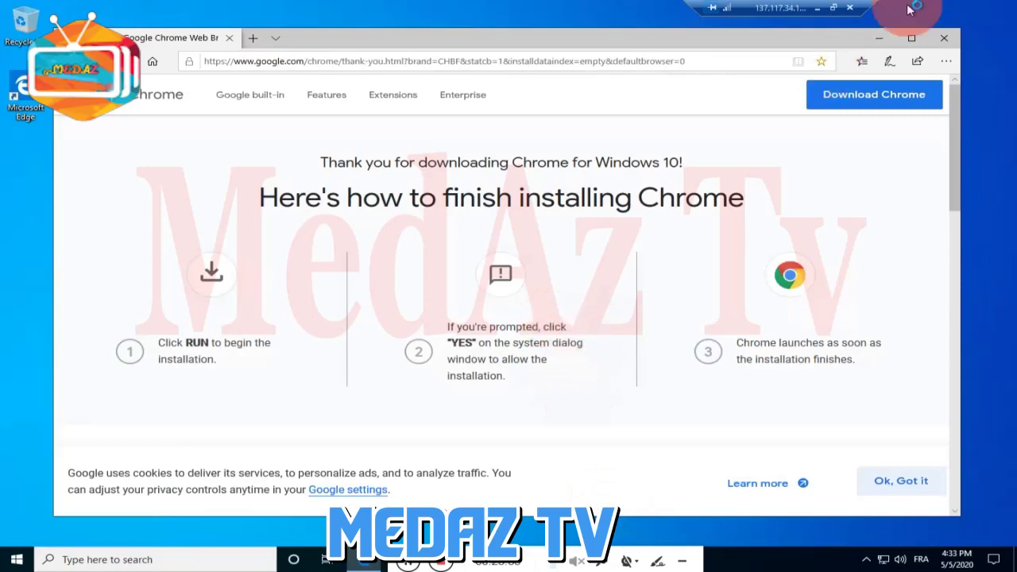
# Close Edge and the newly opened Chrome window once installation completes.
pyautogui.click(937, 39)
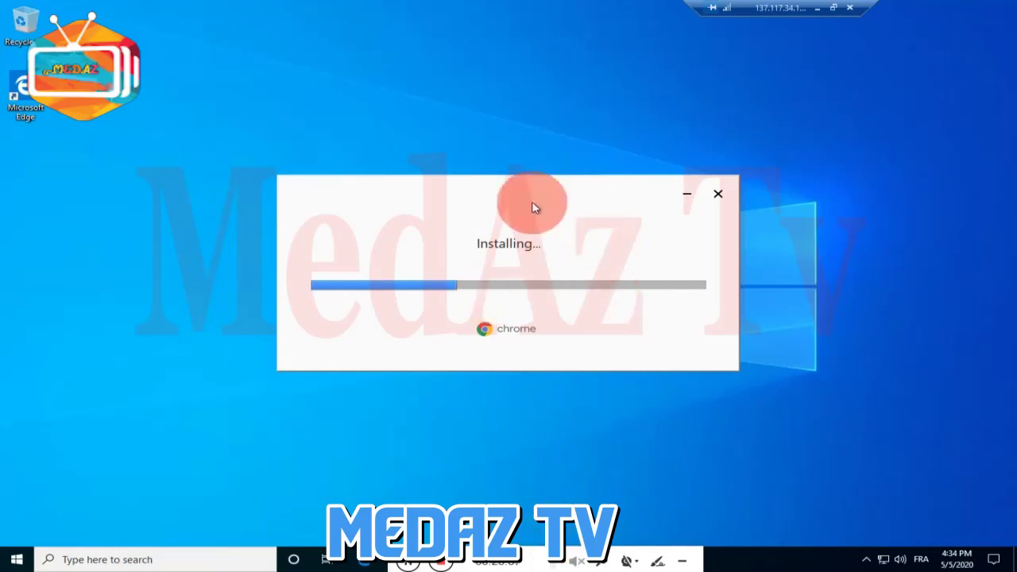
pyautogui.moveTo(538, 188); pyautogui.dragTo(577, 174)
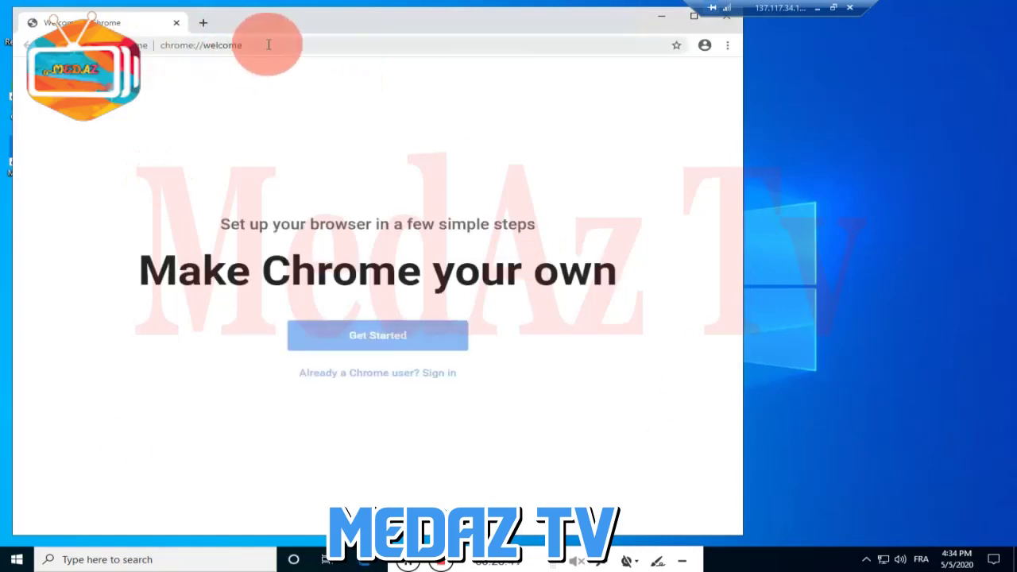
pyautogui.click(375, 44)
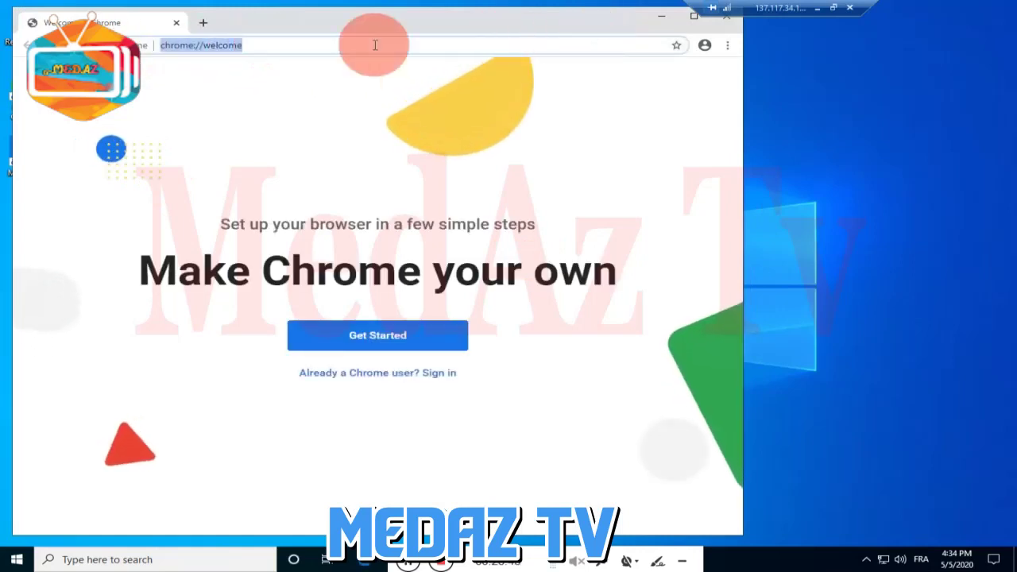
pyautogui.click(736, 27)
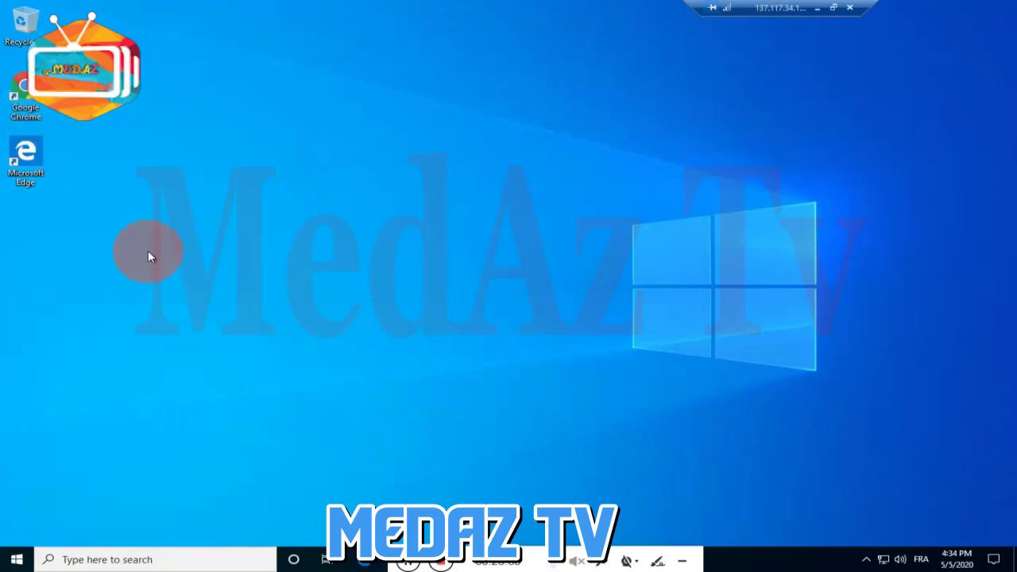
pyautogui.click(16, 561)
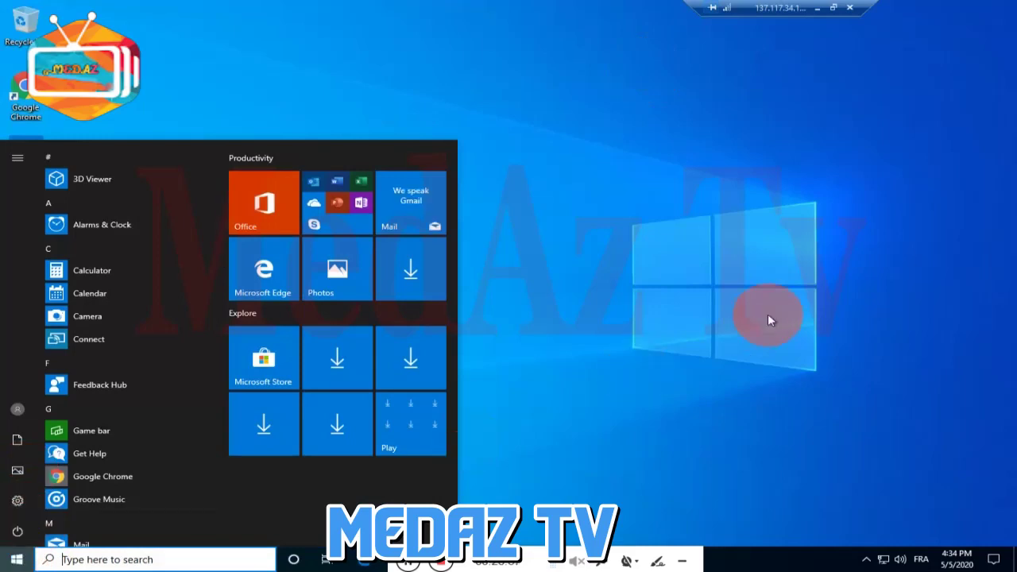
pyautogui.click(768, 314)
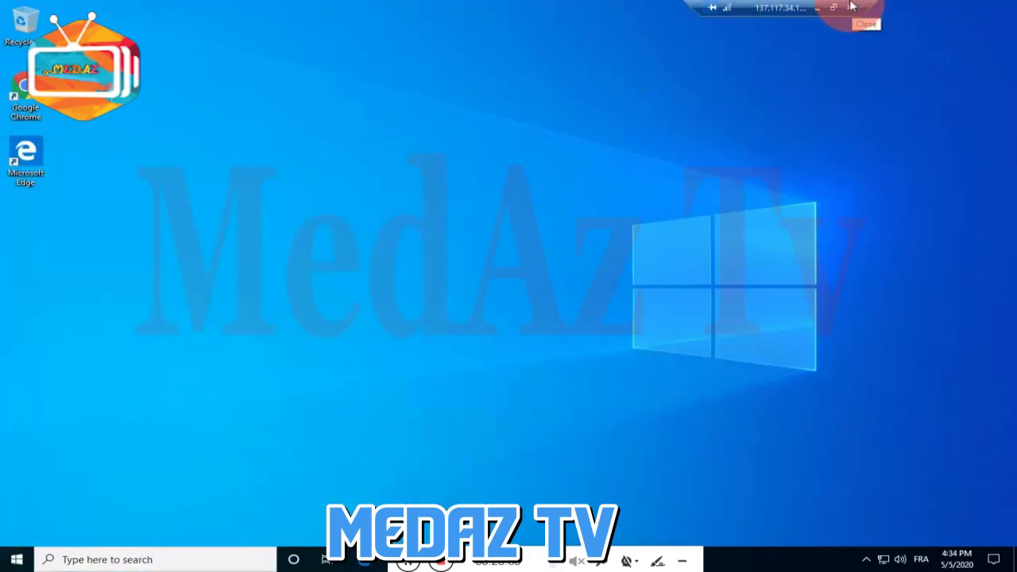
pyautogui.click(702, 564)
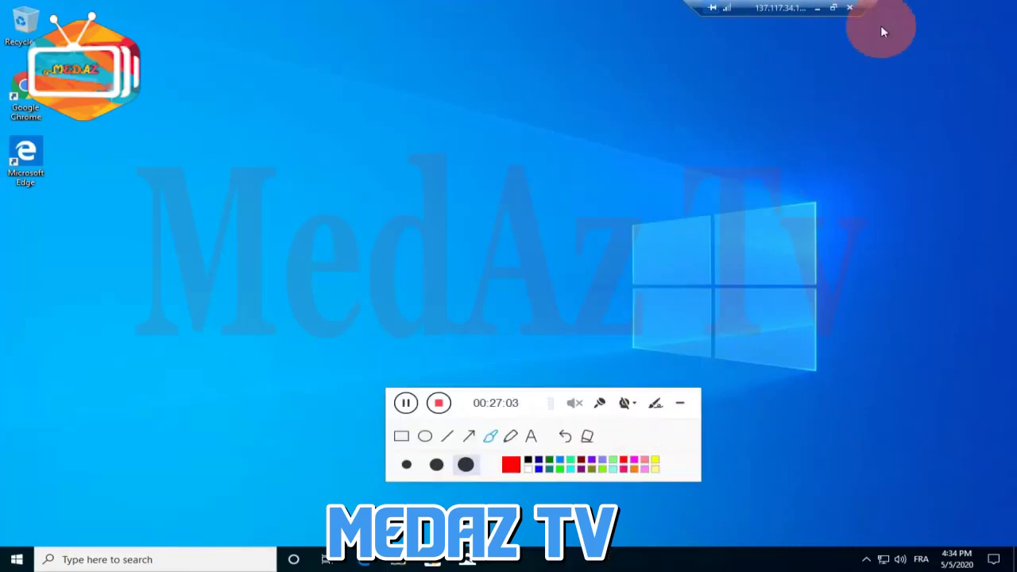